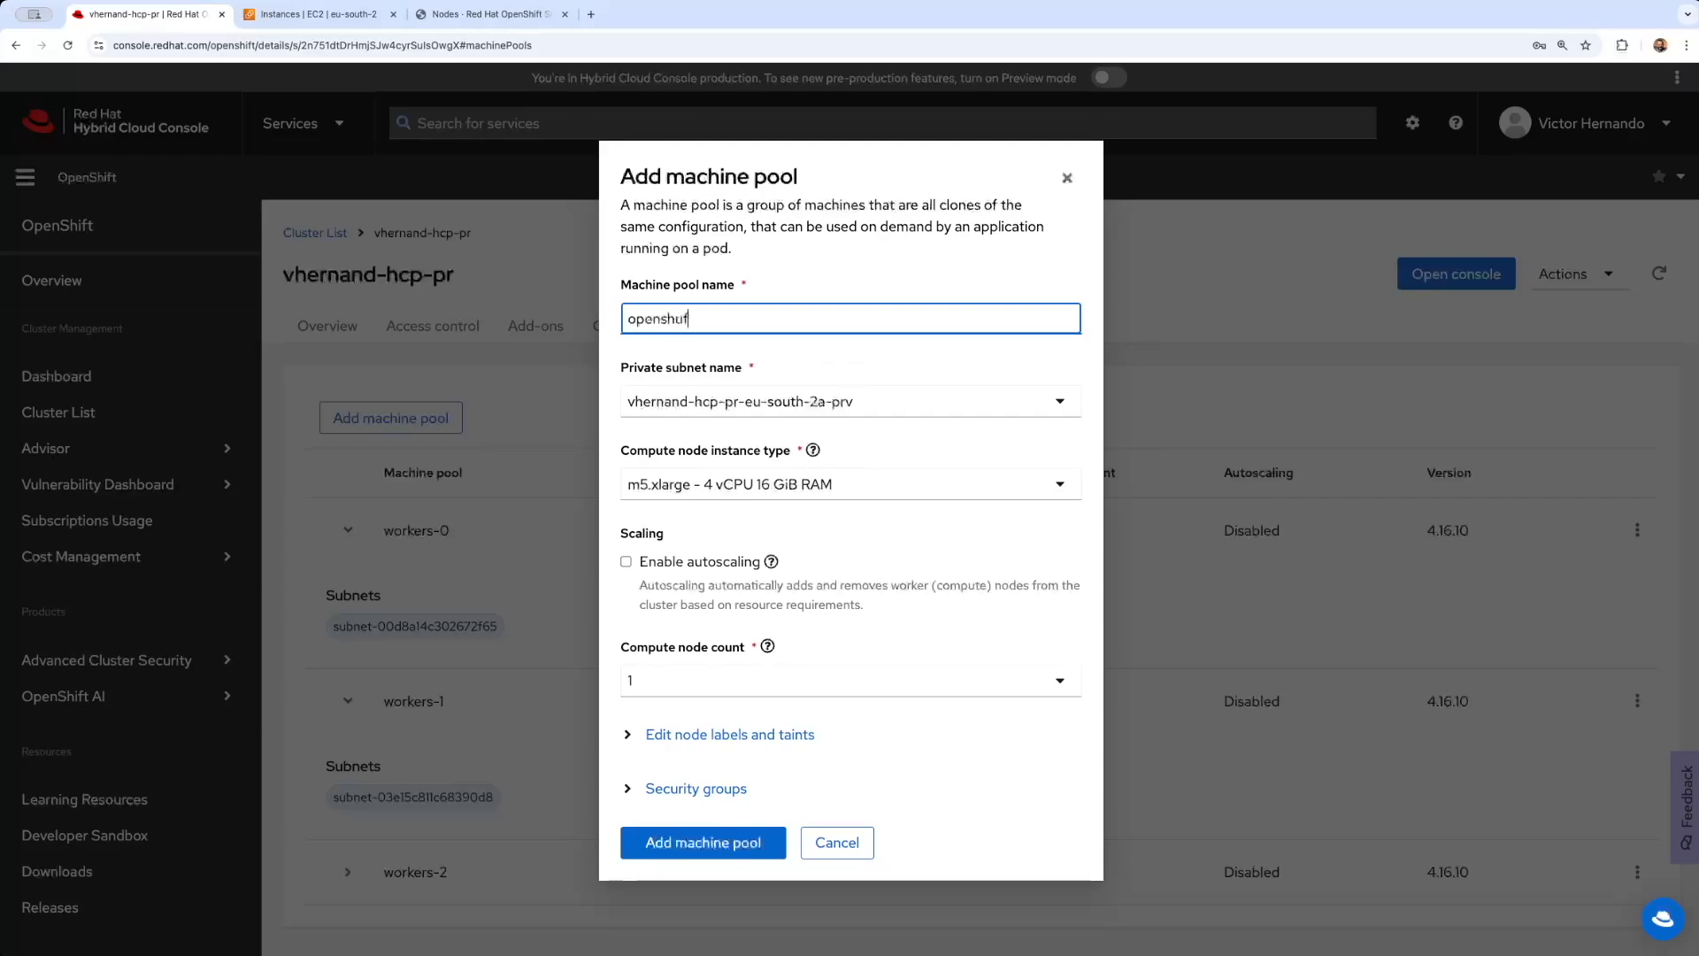
Step: Name the machine pool openshift-virt and keep the eu-south-2a subnet
type("rt")
left_click(735, 403)
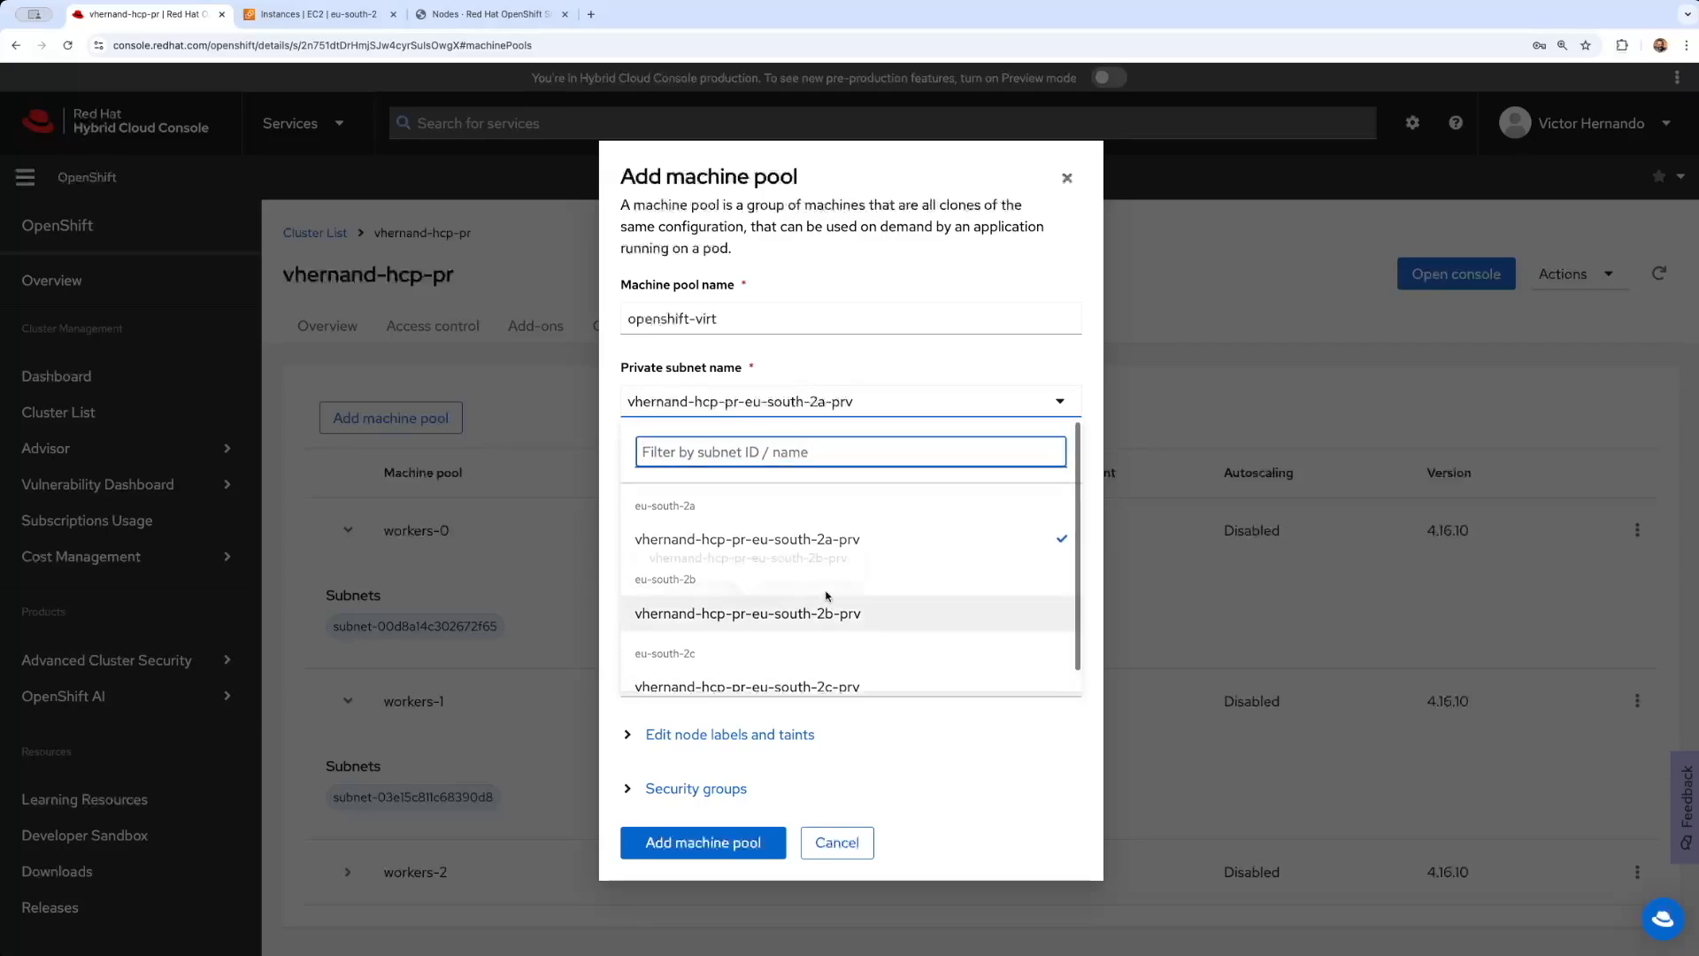
left_click(828, 542)
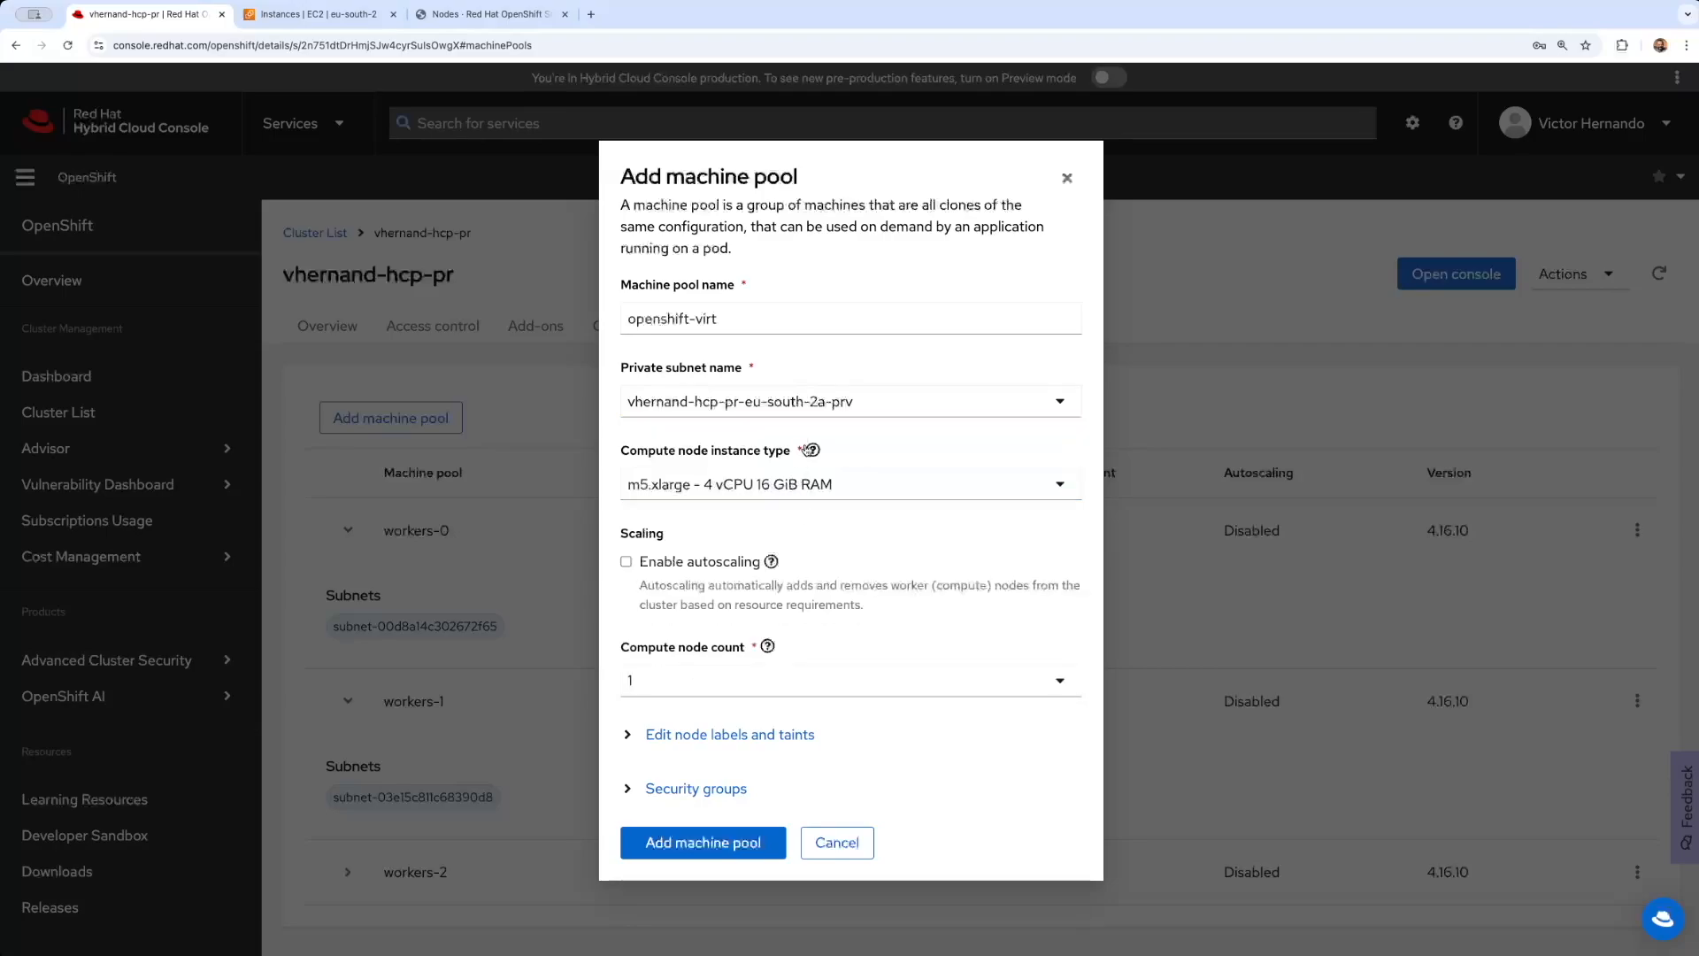
Step: Choose c5.metal as the compute node instance type and keep the node count at 1
left_click(739, 484)
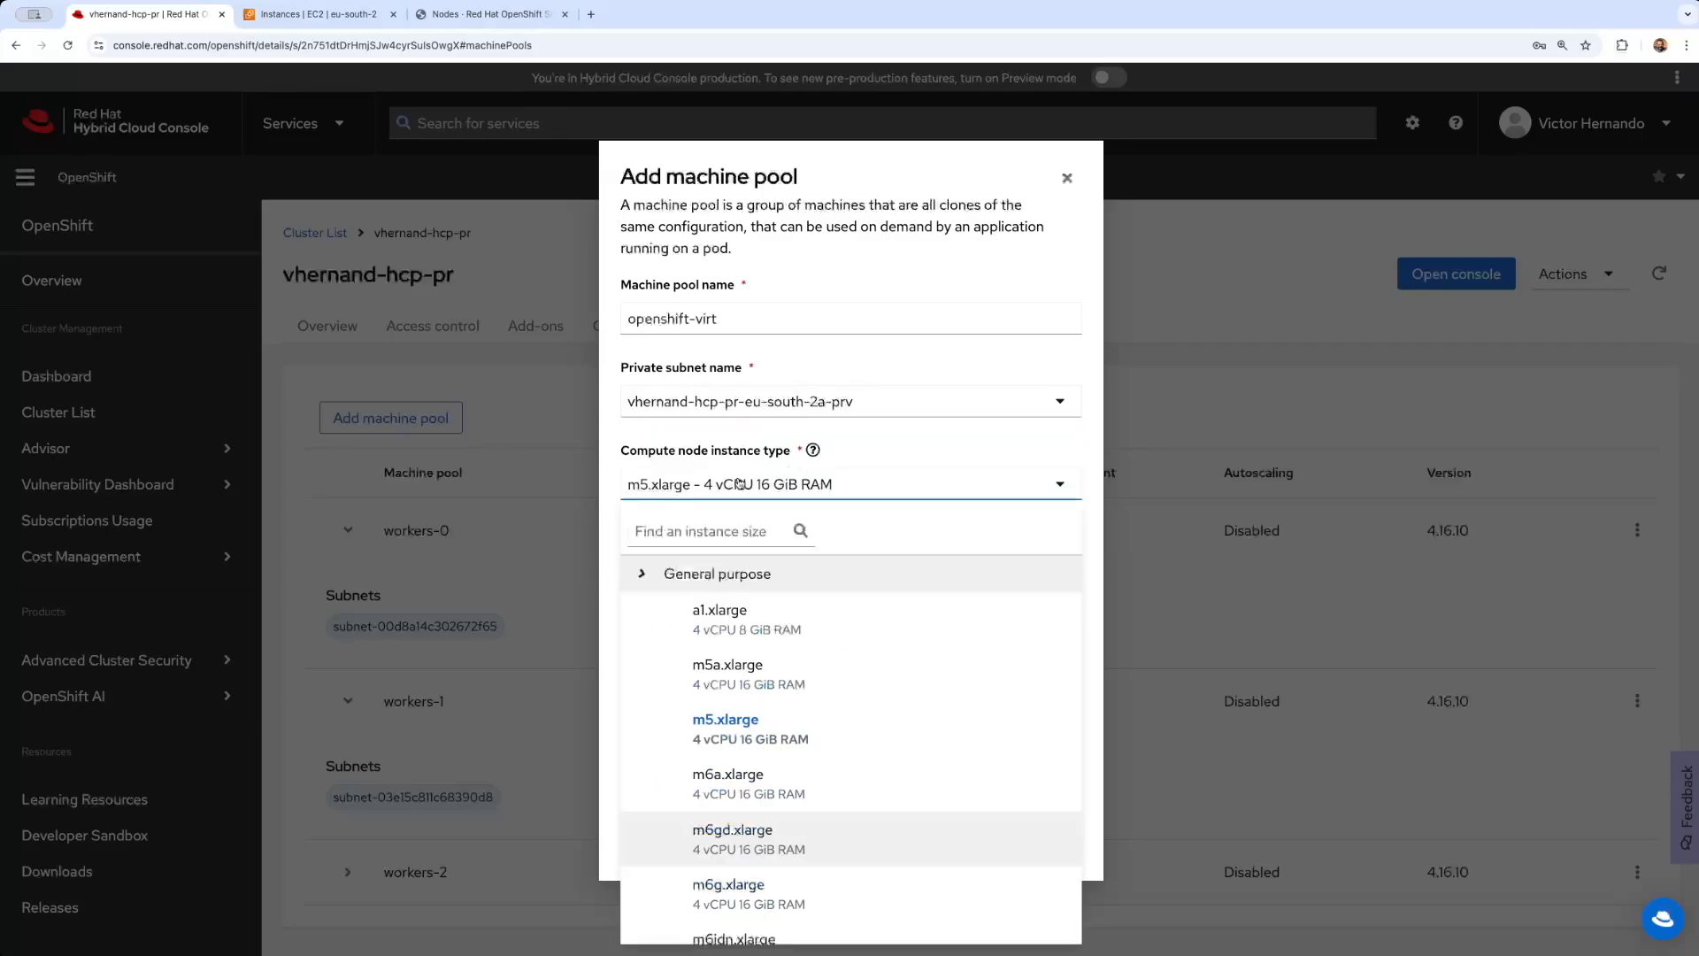
type("metal")
scroll(792, 681, "down", 3)
scroll(792, 681, "down", 5)
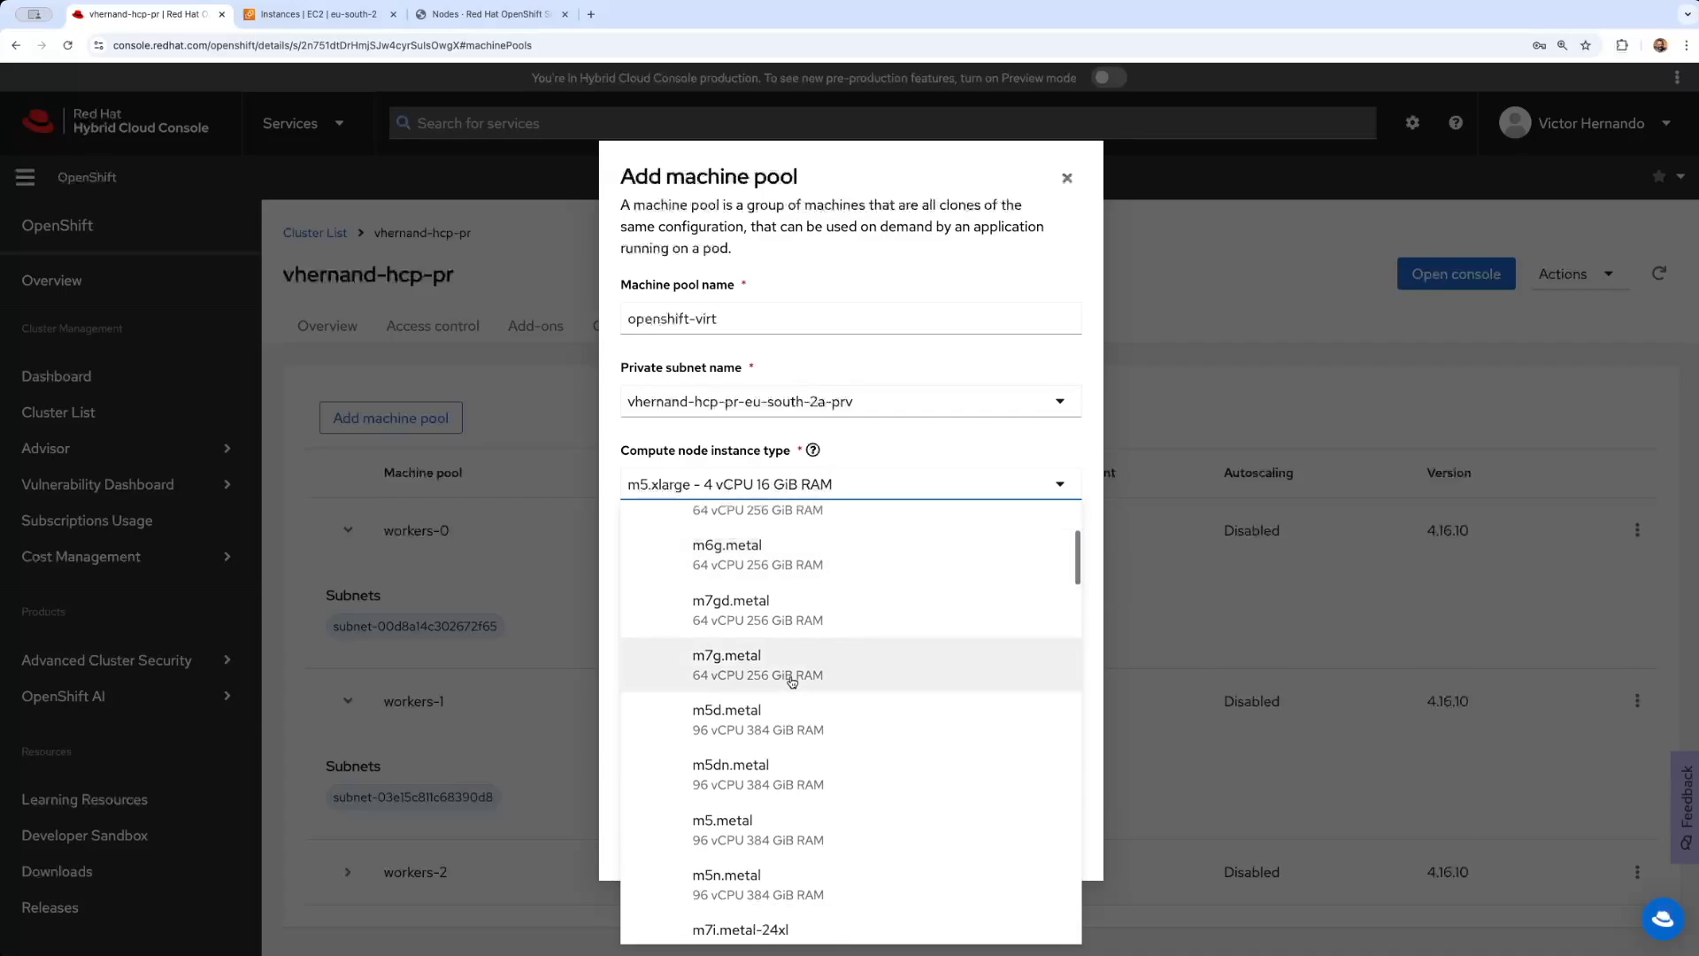
scroll(791, 681, "down", 3)
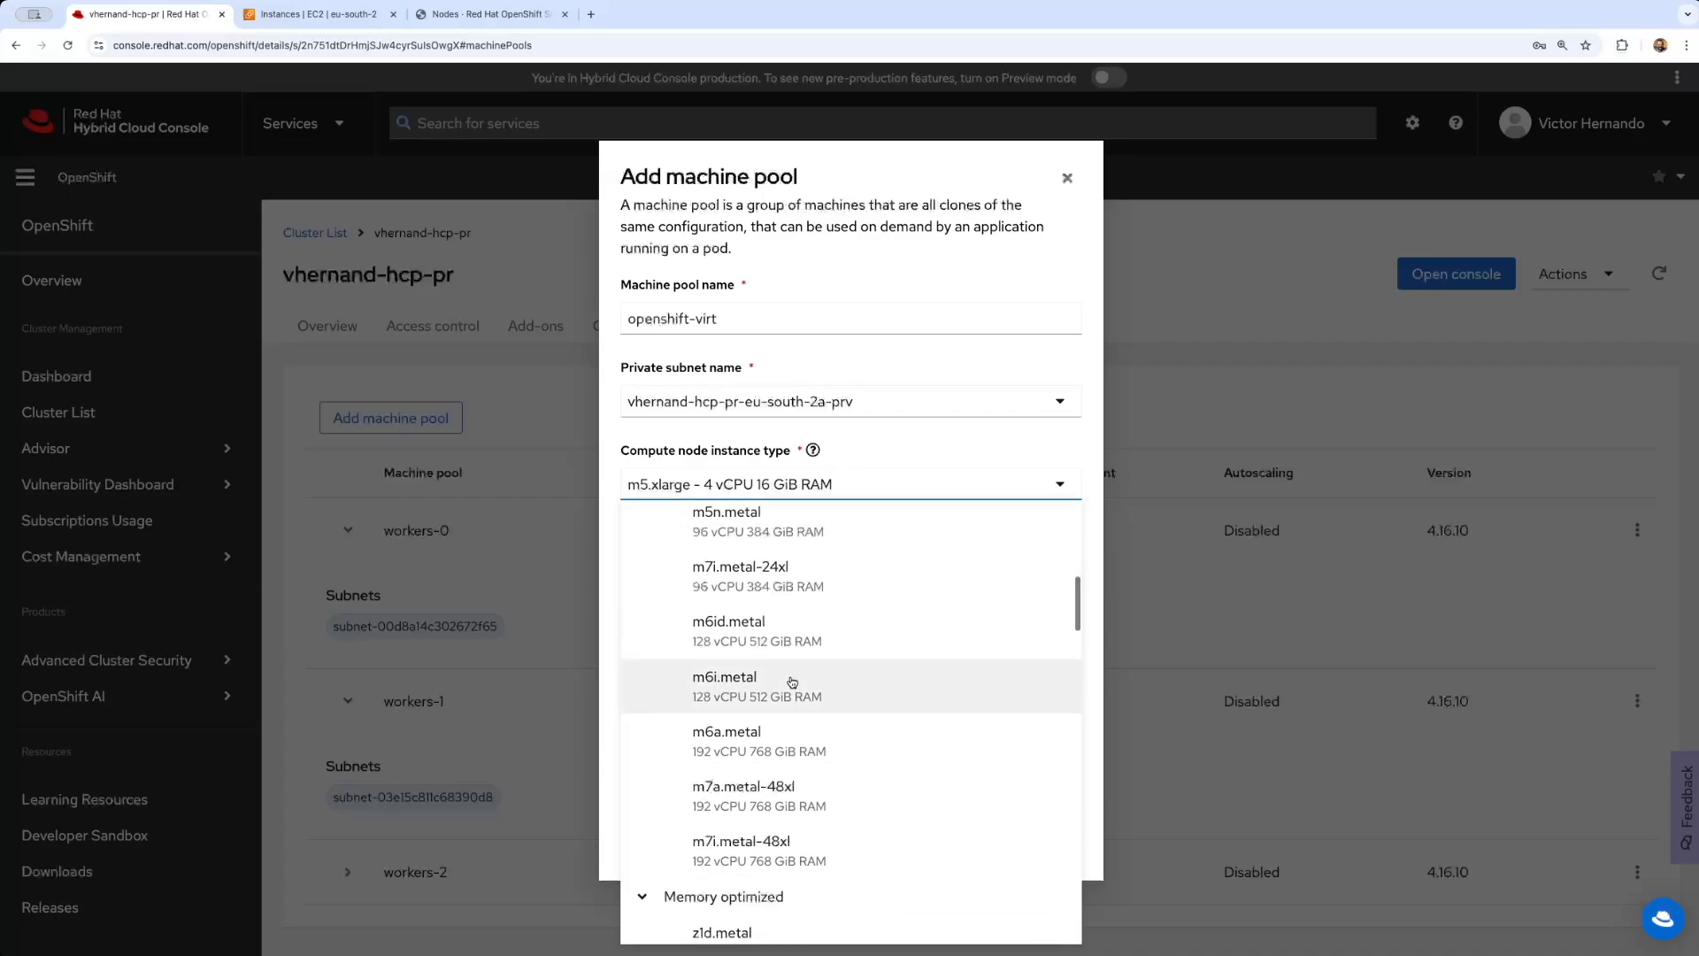
scroll(792, 681, "down", 5)
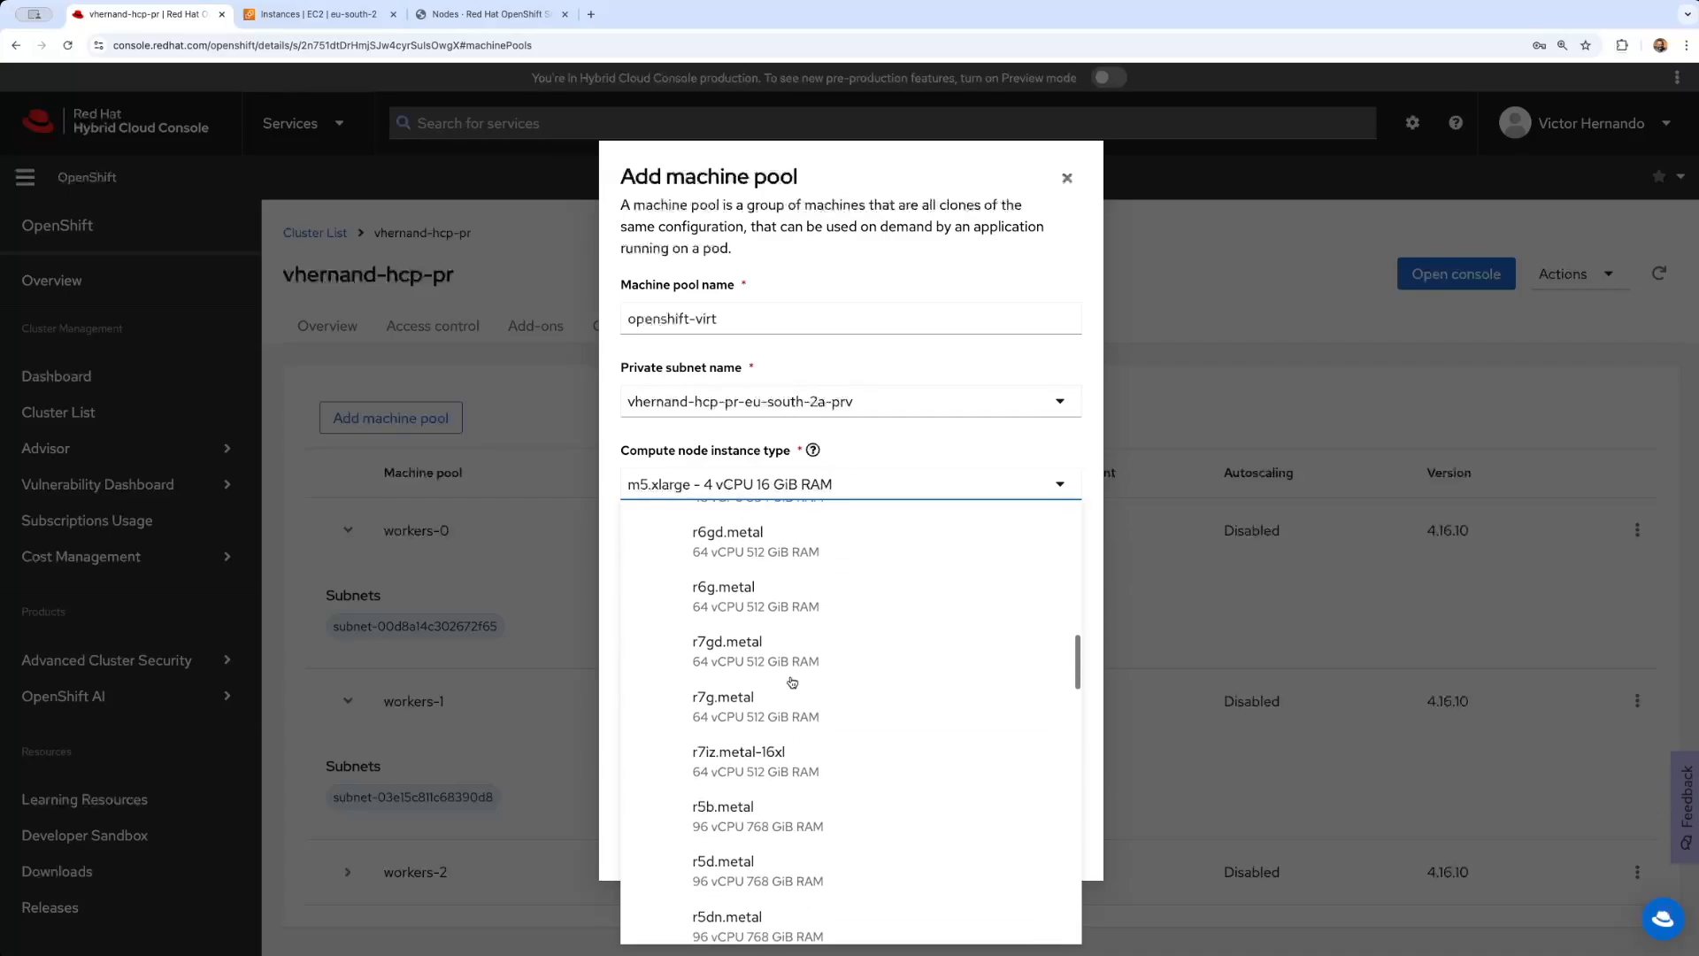
scroll(792, 682, "down", 8)
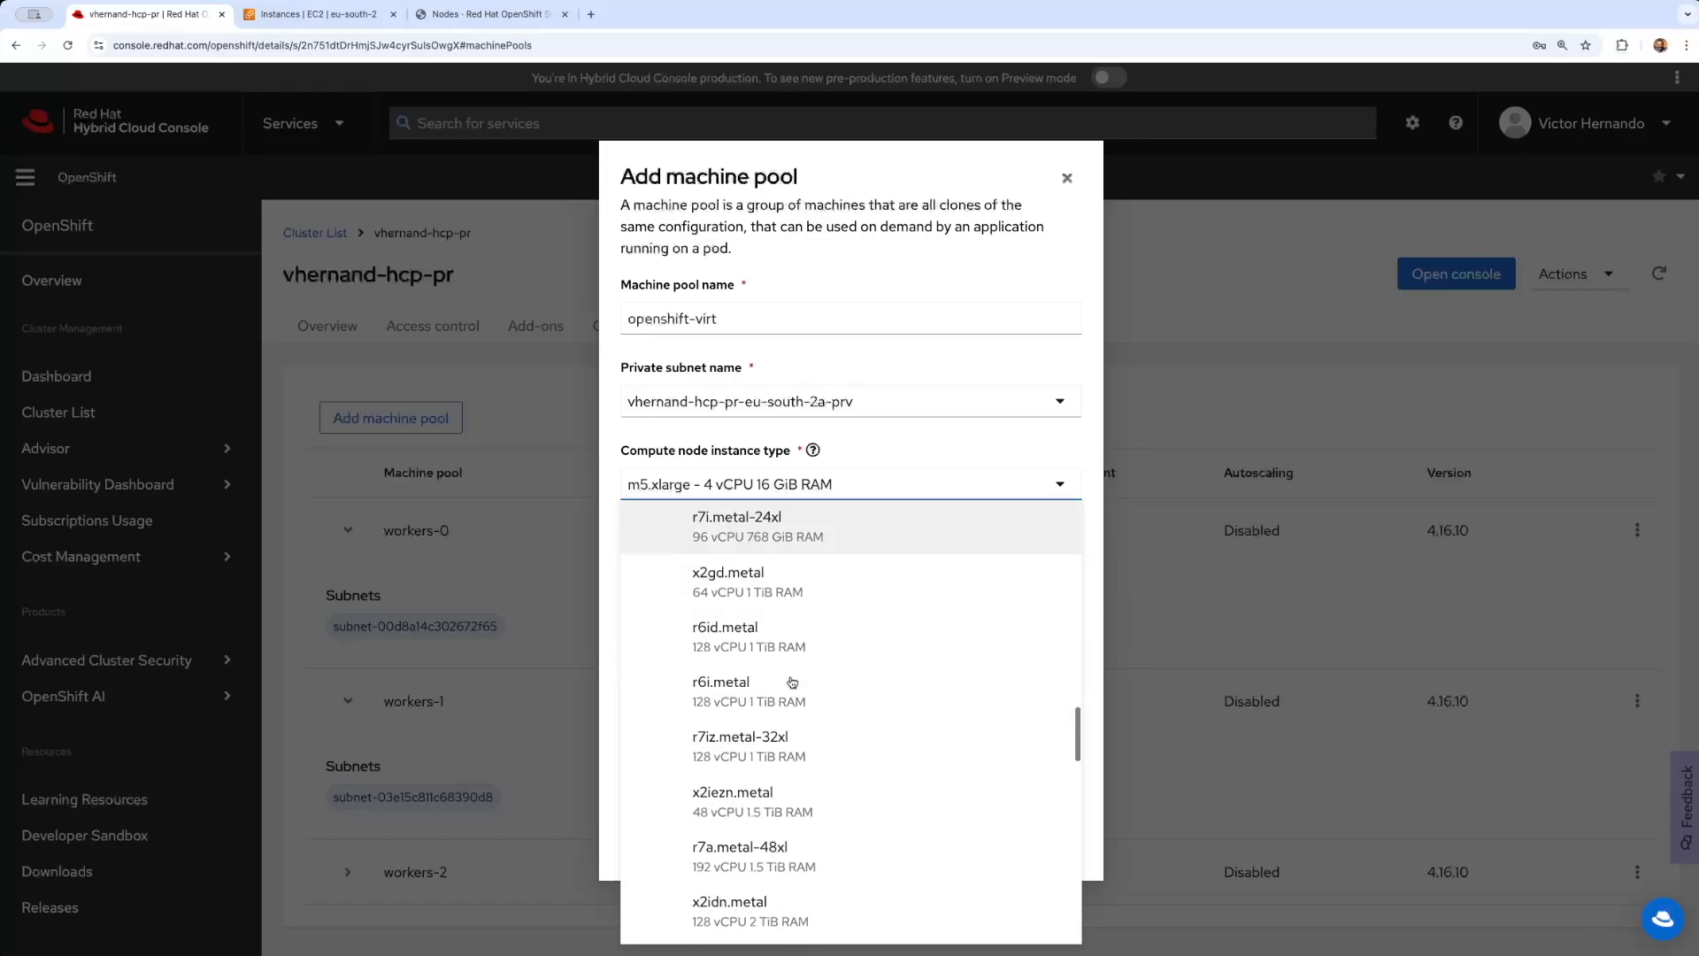
scroll(792, 681, "down", 5)
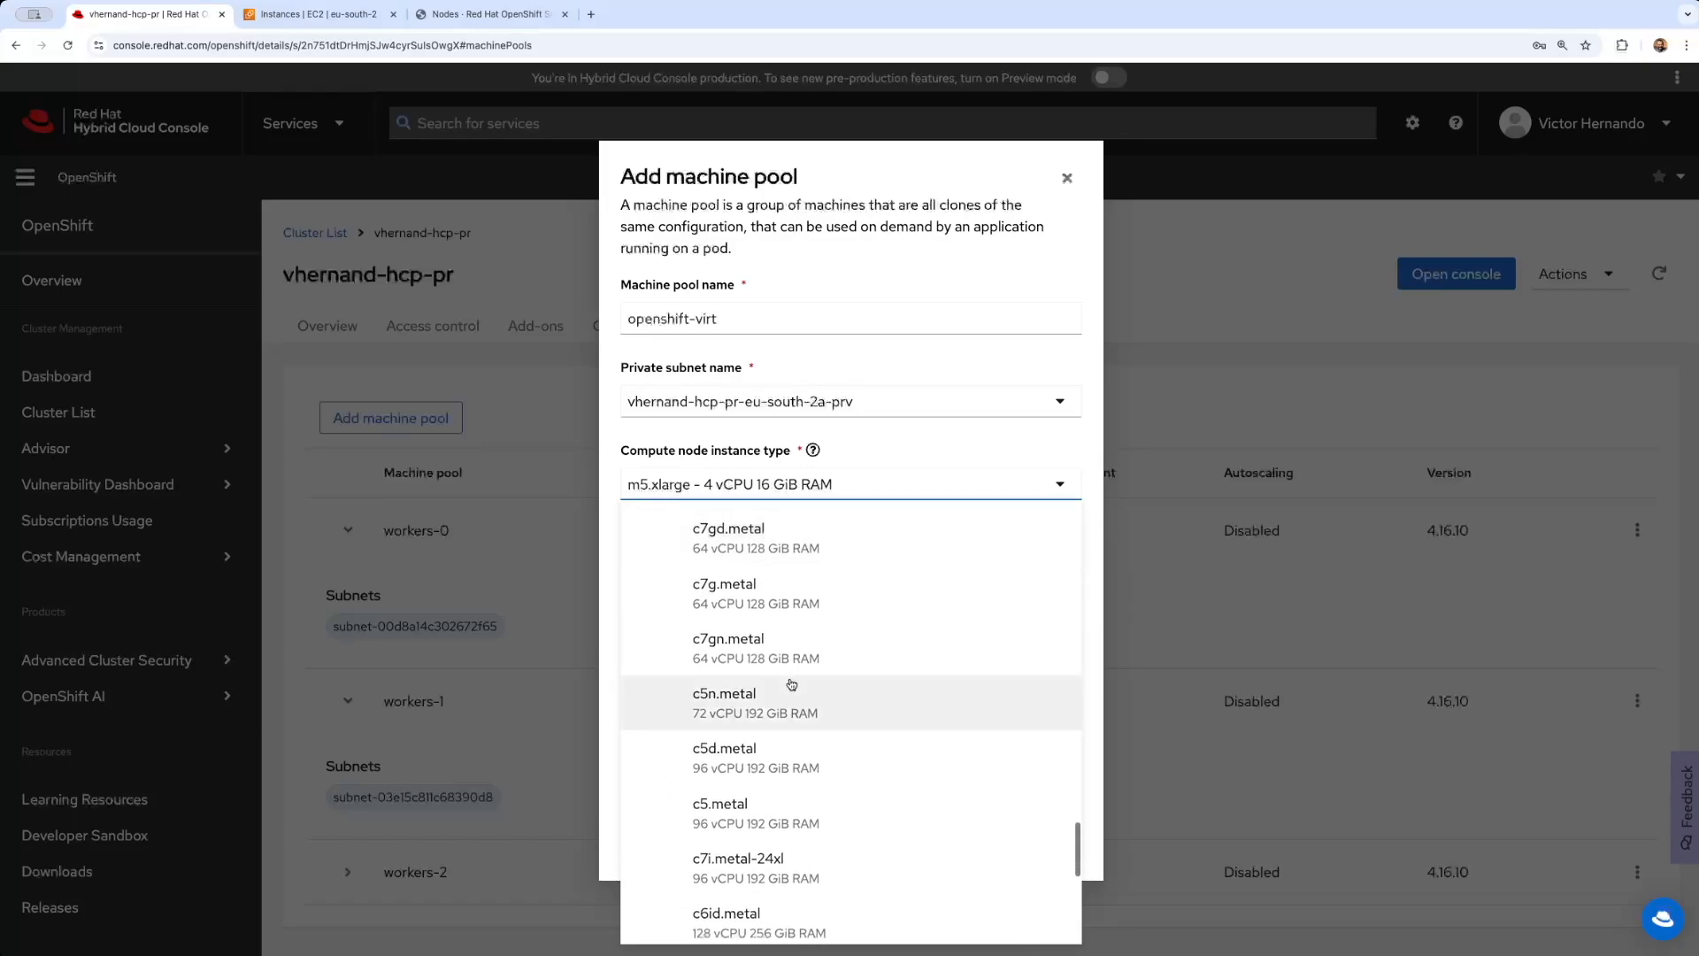
left_click(765, 803)
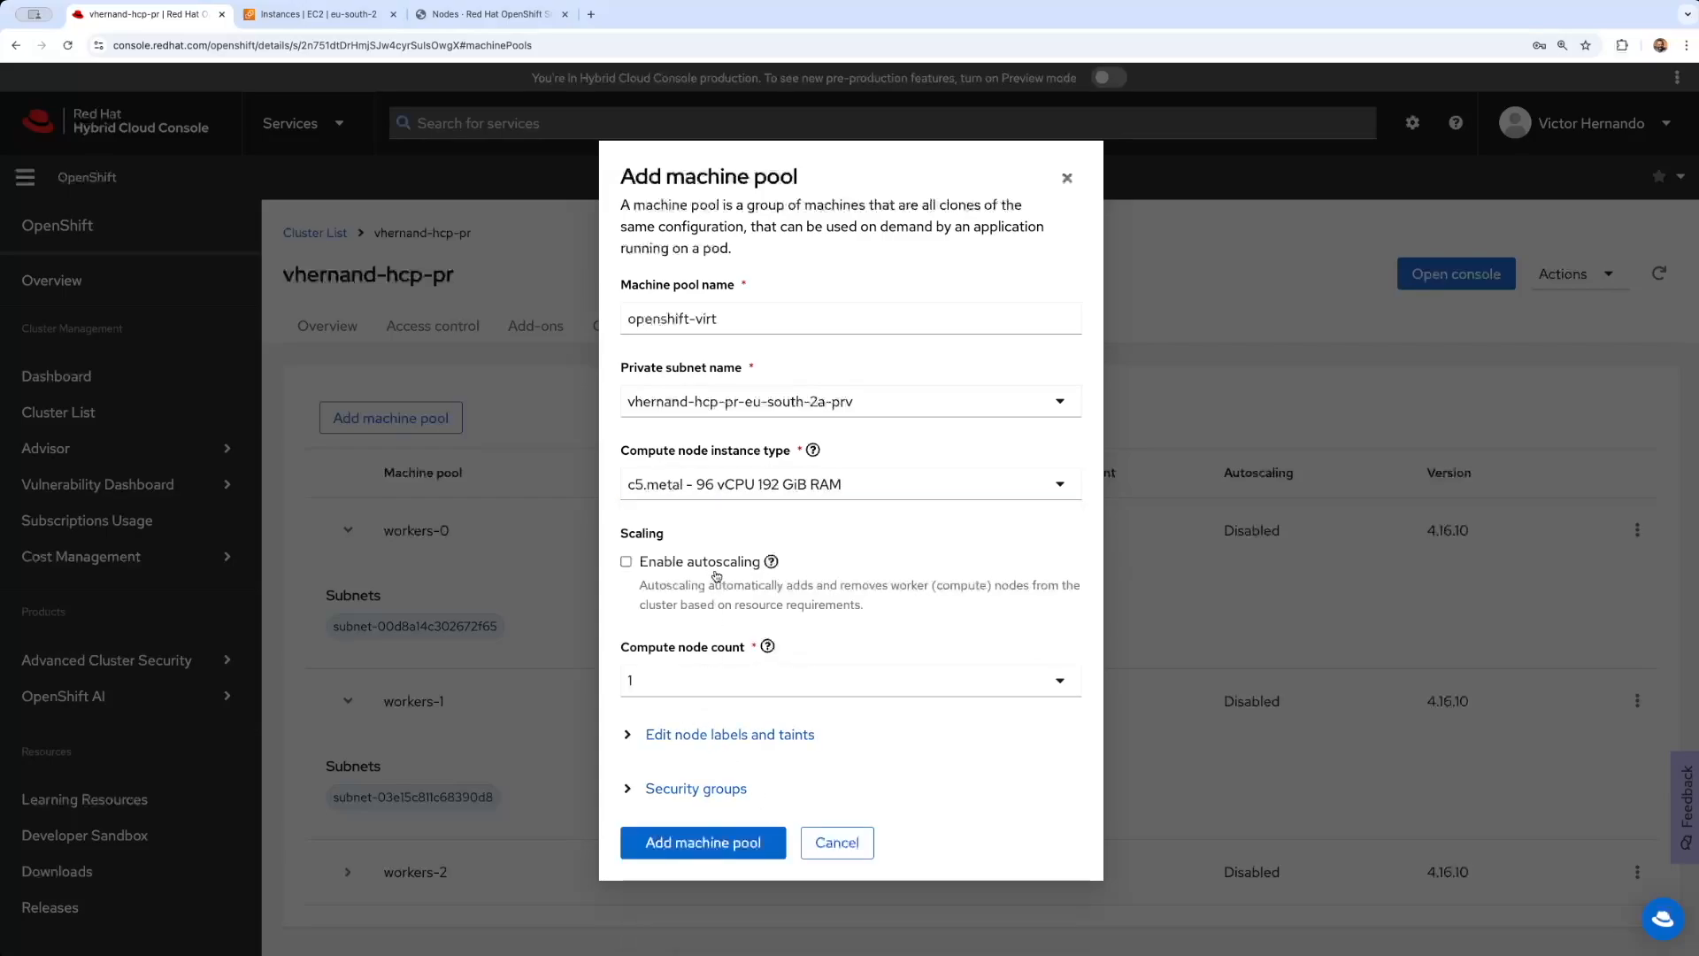
left_click(744, 678)
left_click(744, 678)
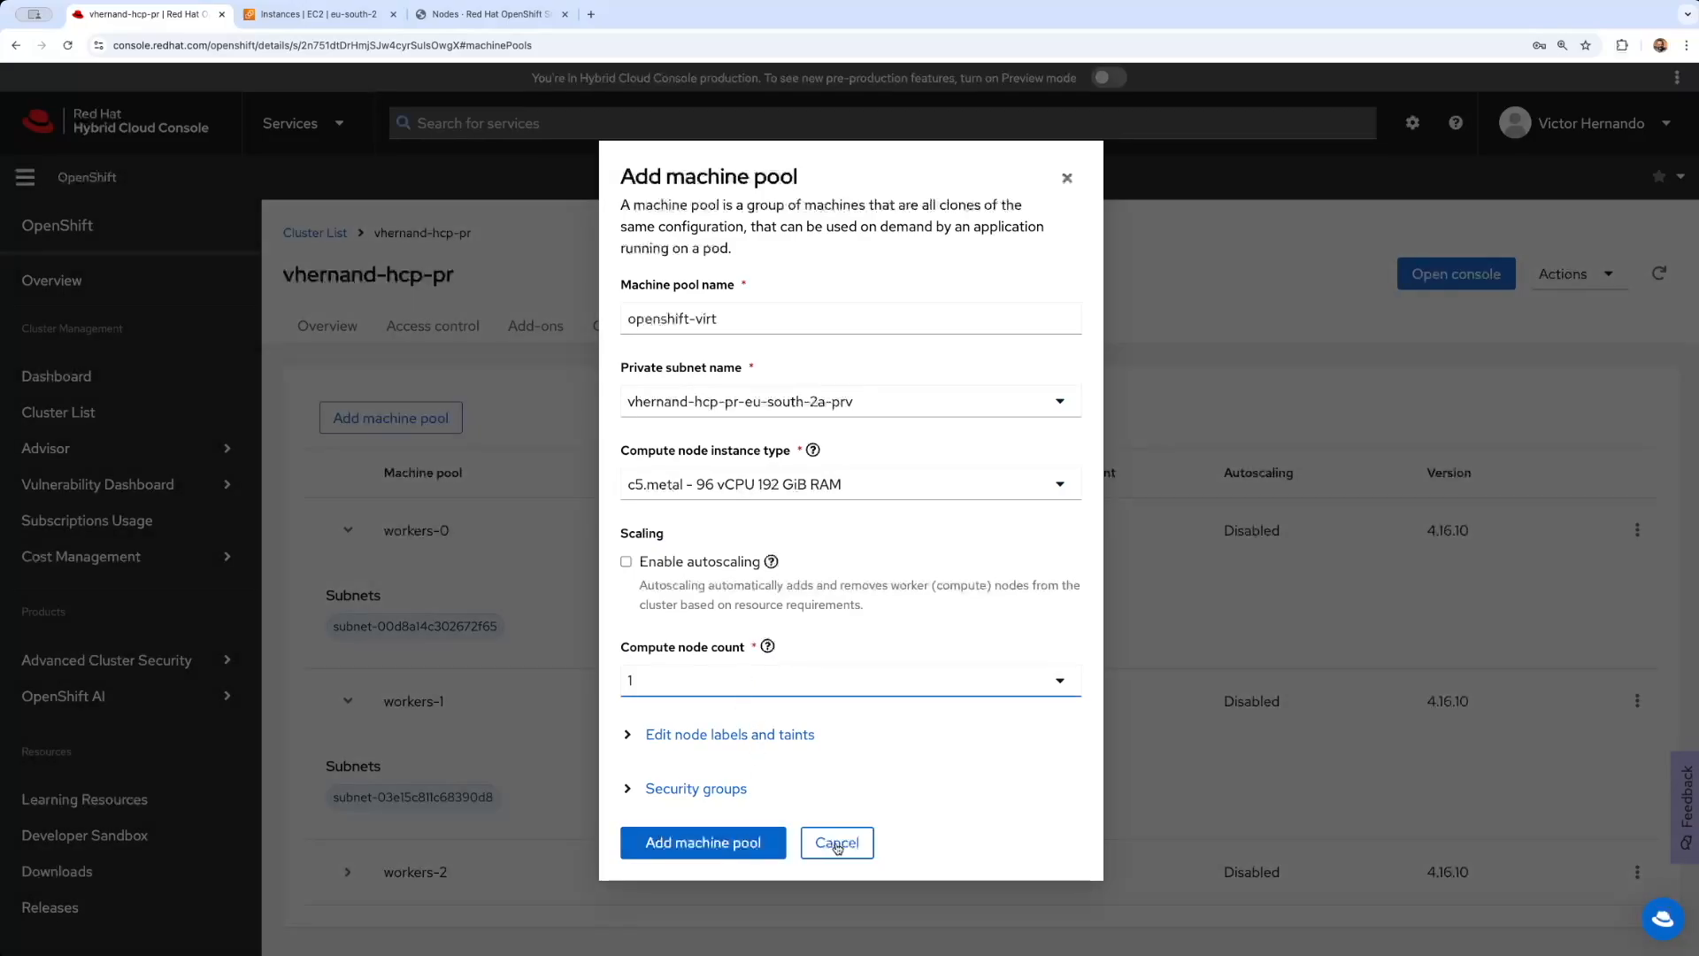
Step: Cancel the machine pool form and run rosa list machinepools -c $ROSA_CLUSTER_NAME in the terminal
left_click(837, 848)
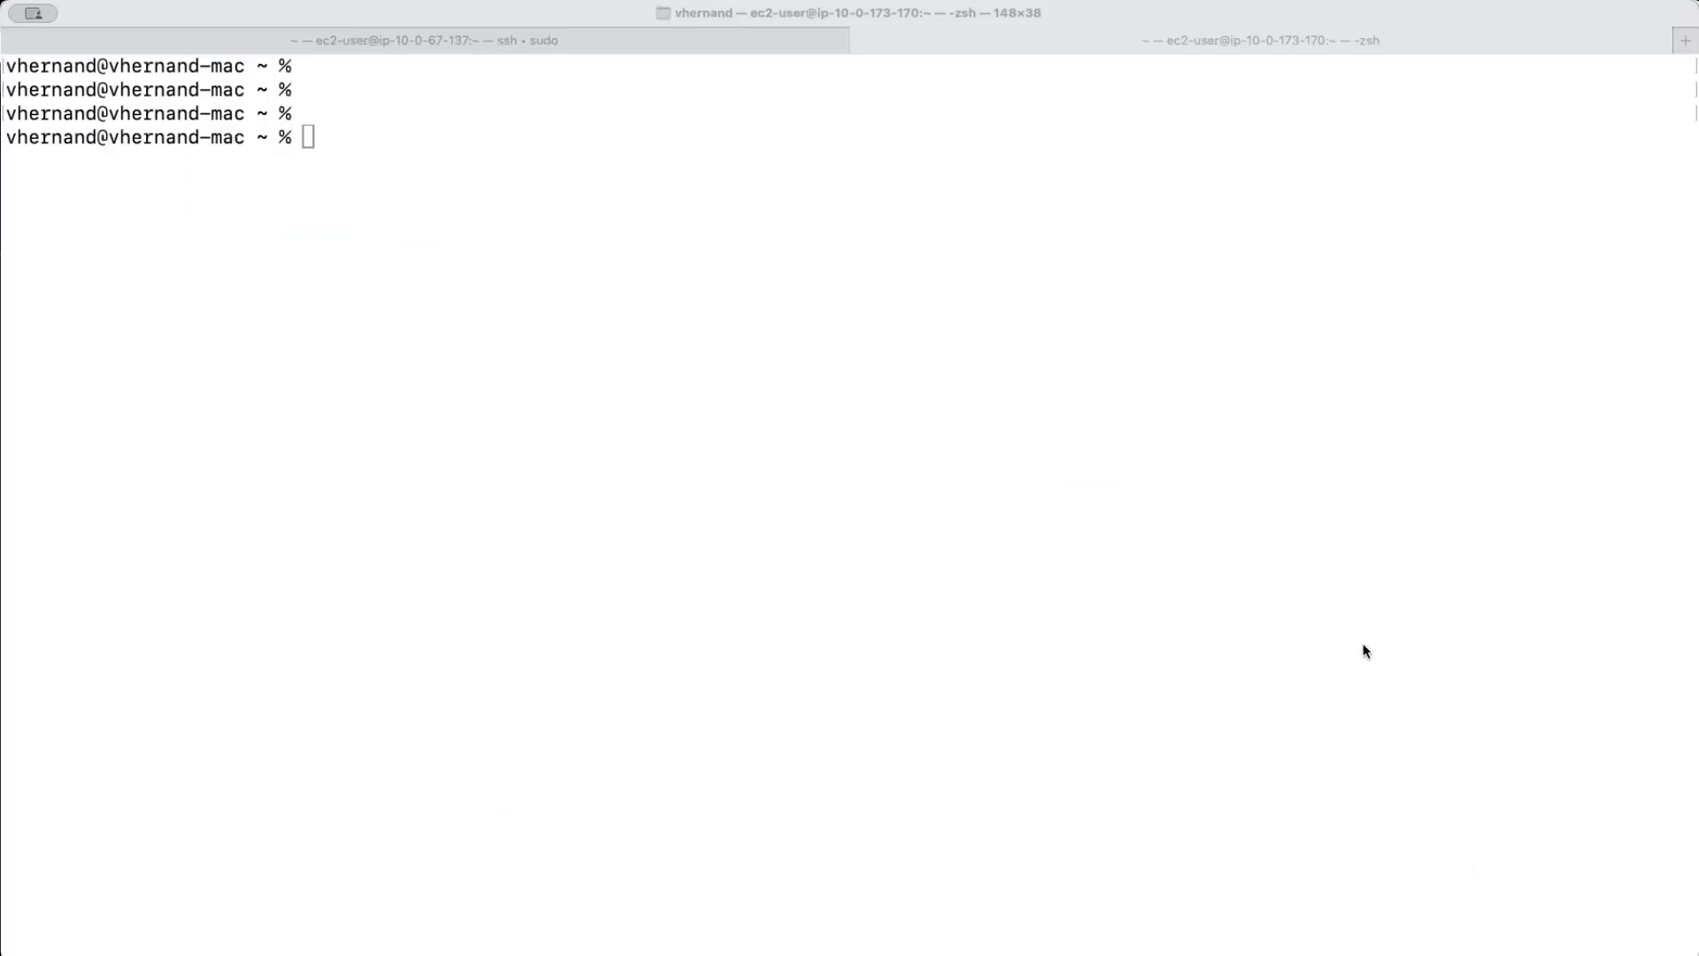
left_click(1362, 688)
type("rosa list ")
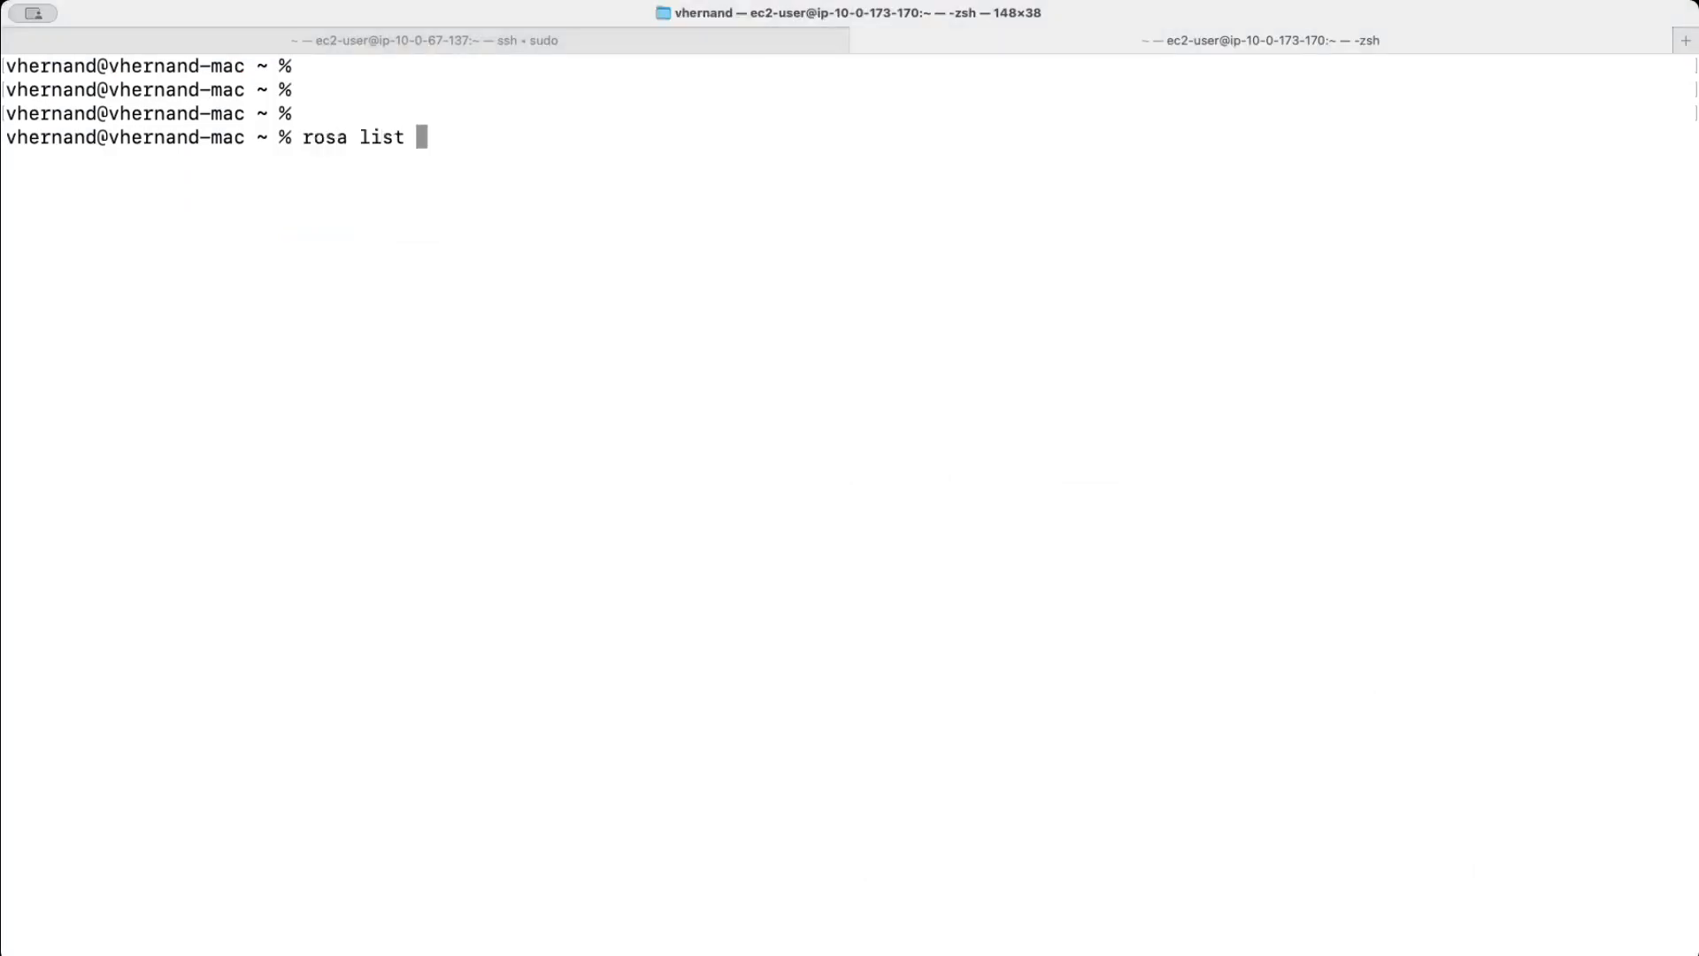
type("machinepools -c ")
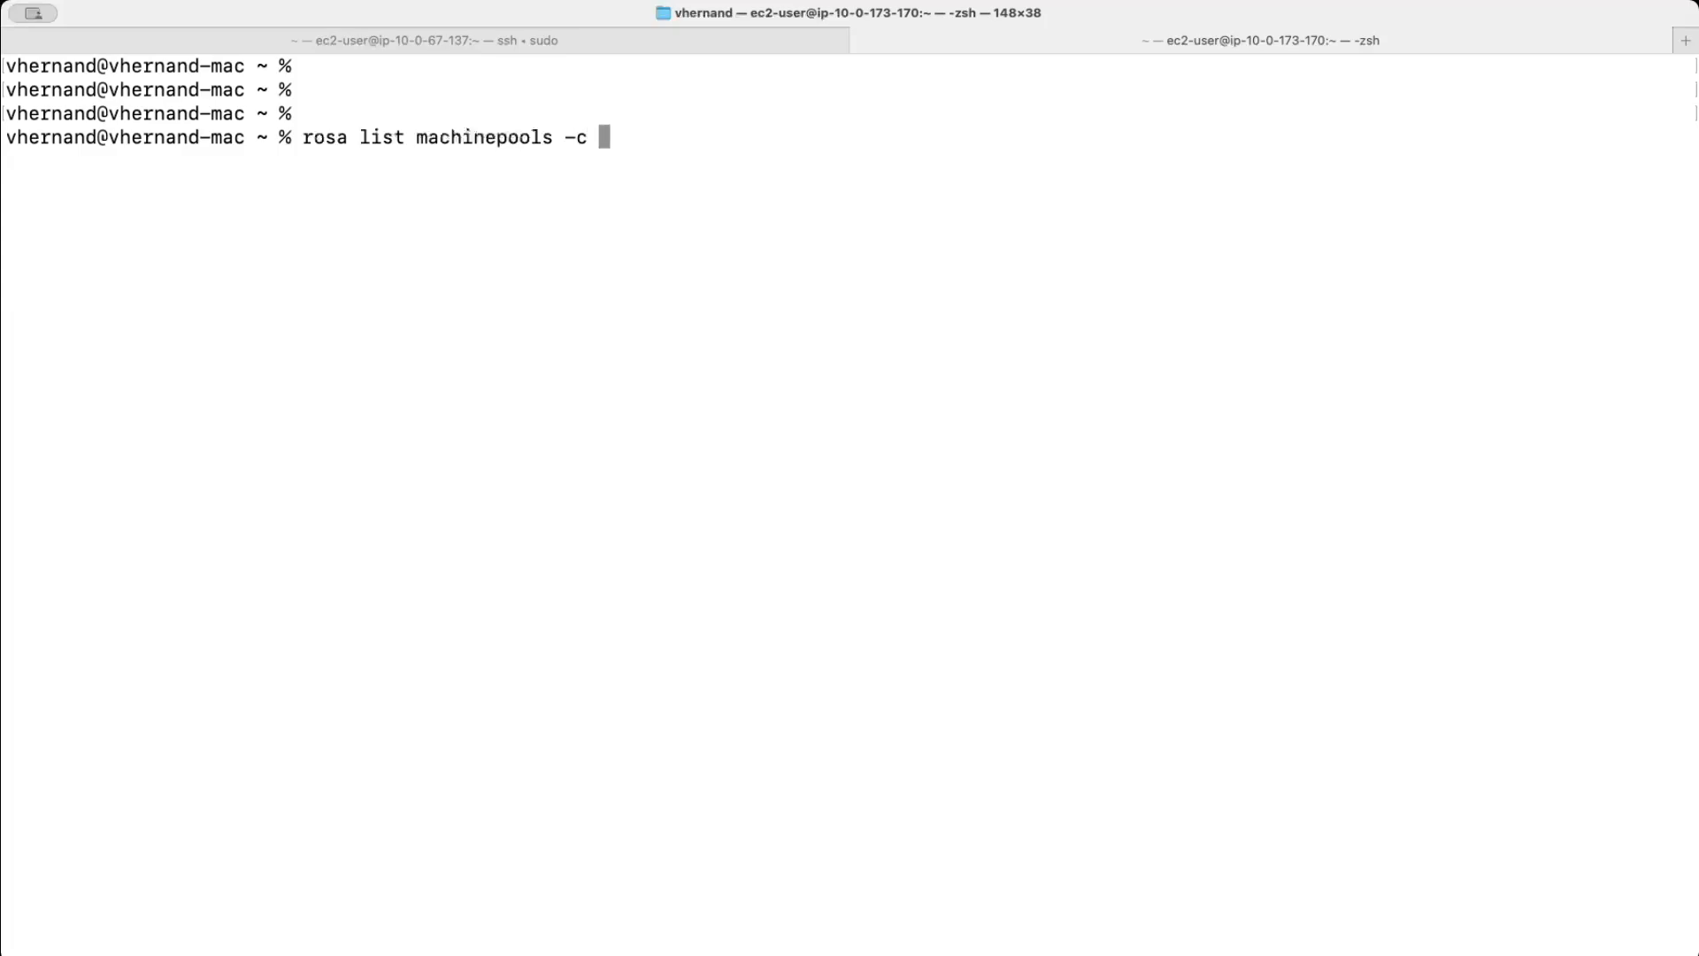
type("$ROSA_CLUSTER_NAME")
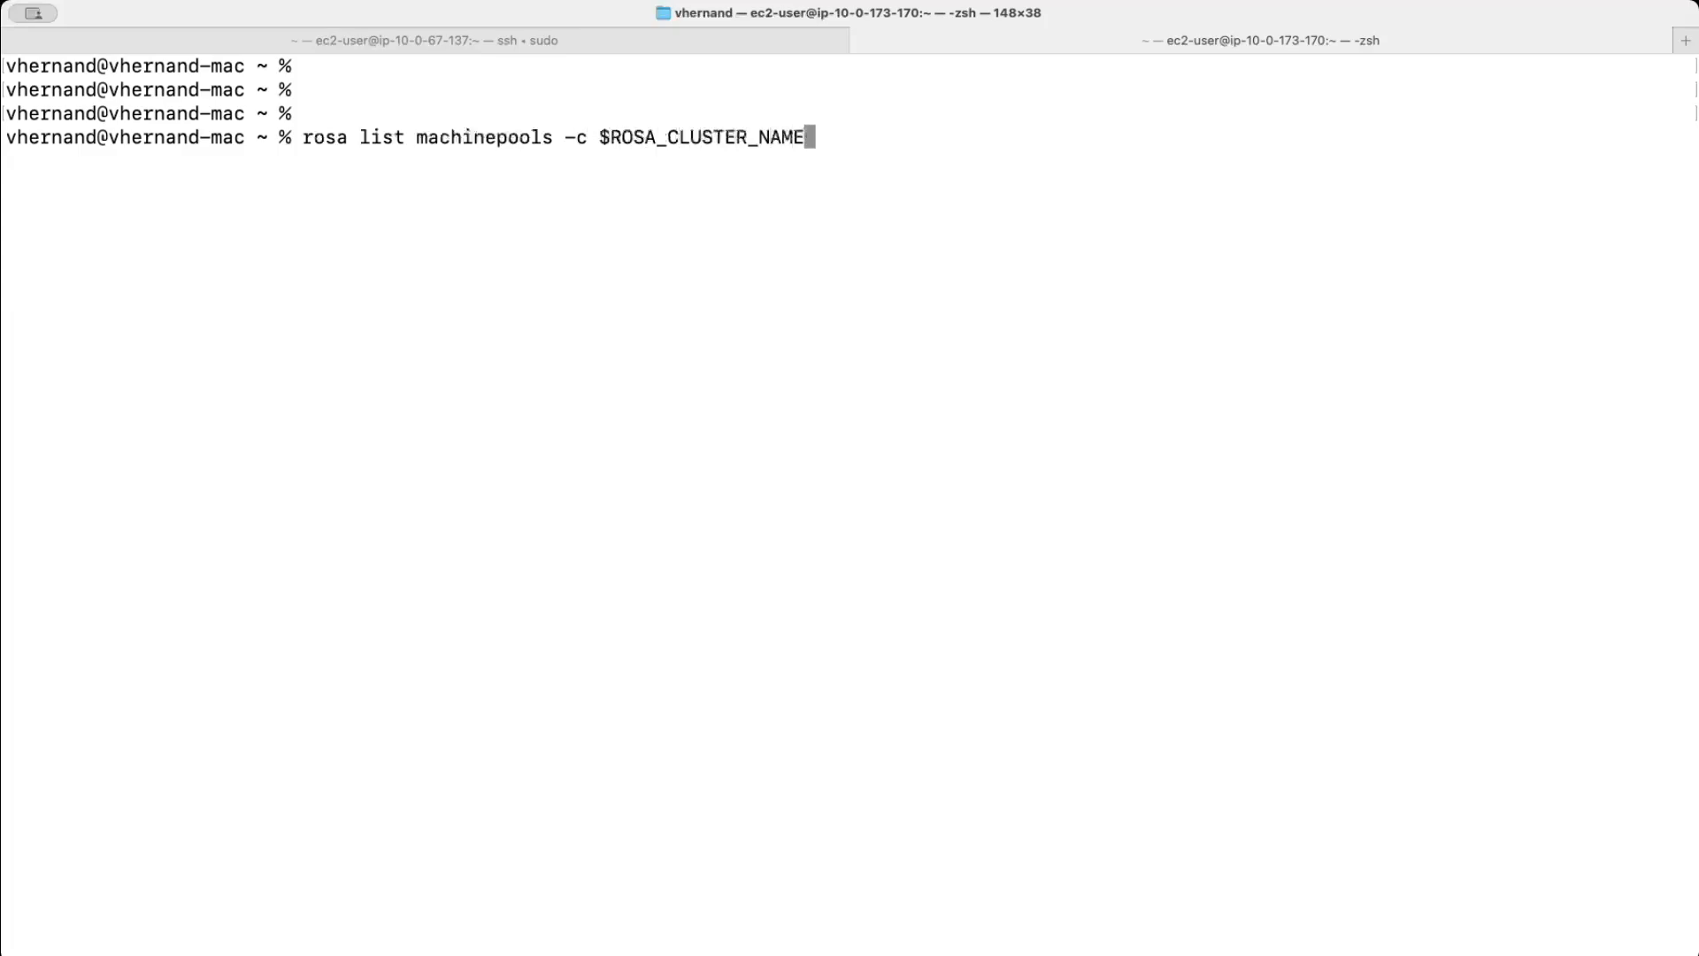
key("Return")
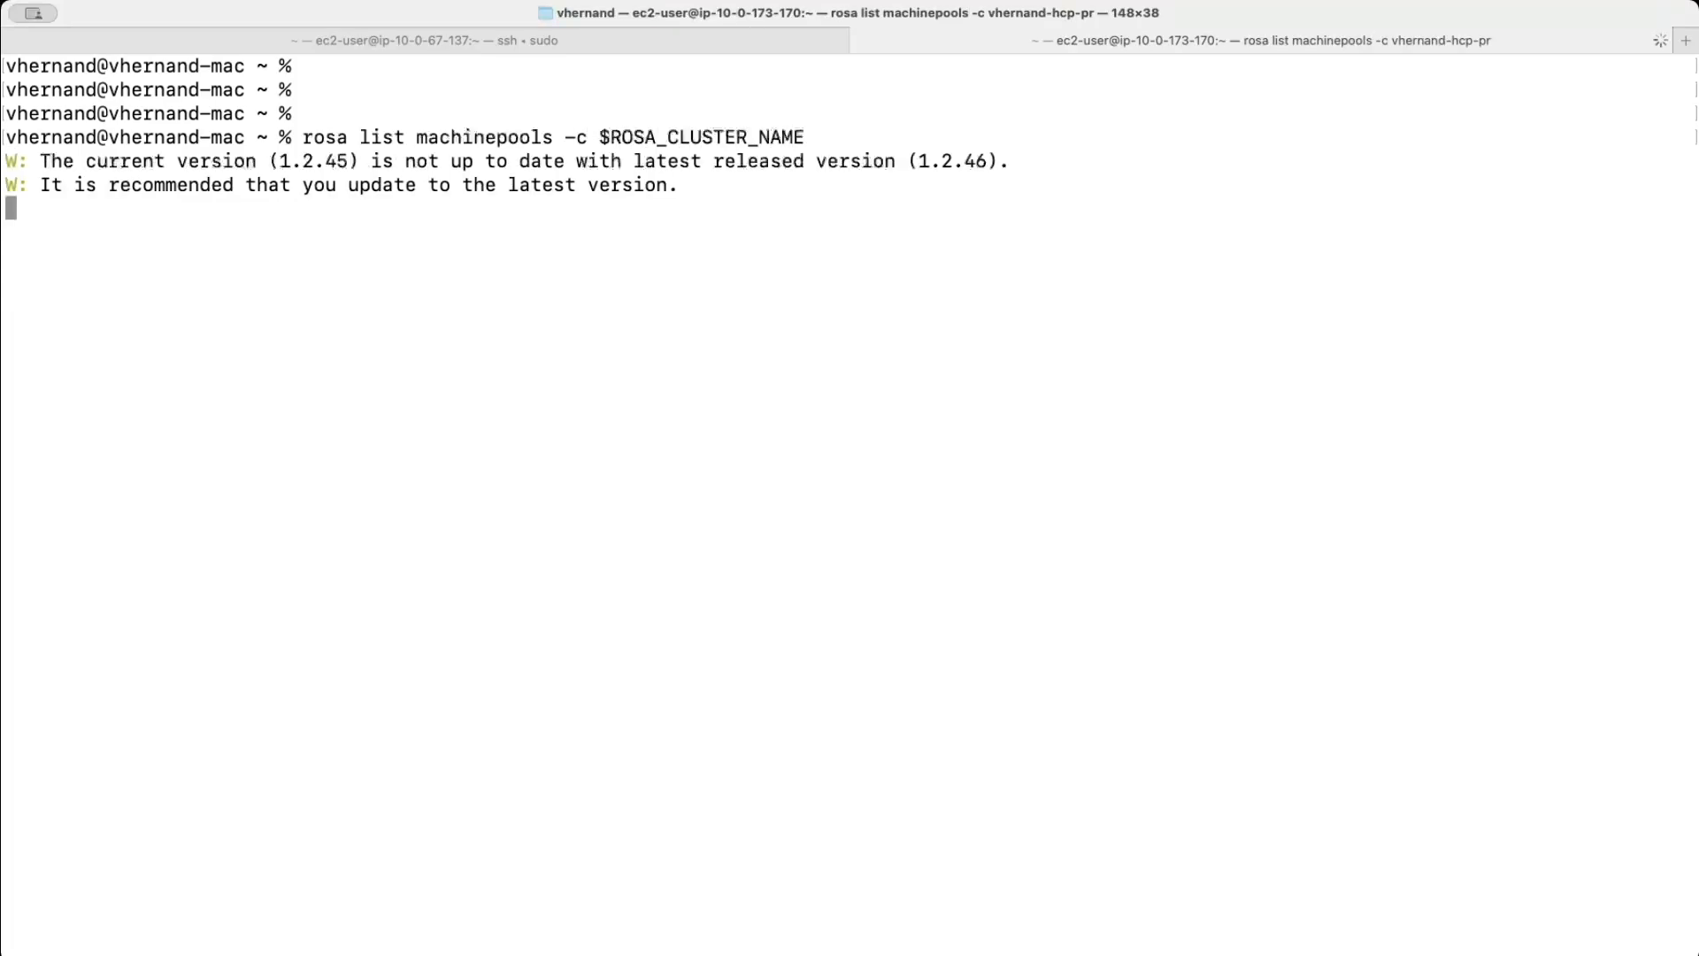
key("Return")
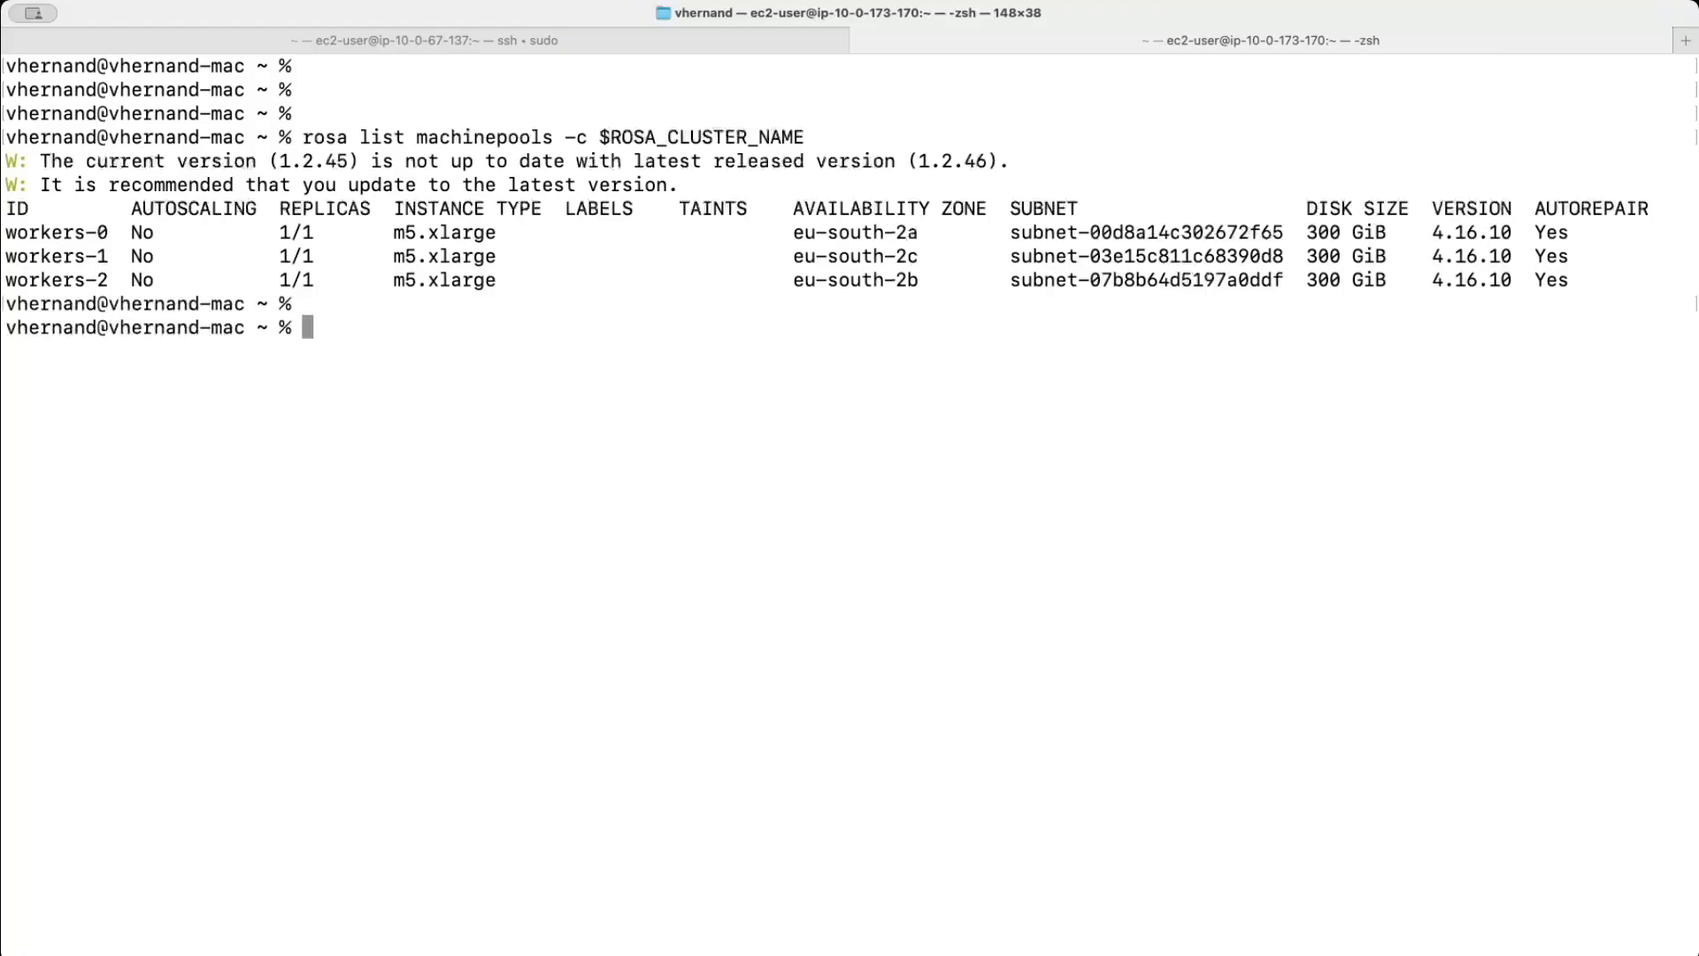
key("super+Tab")
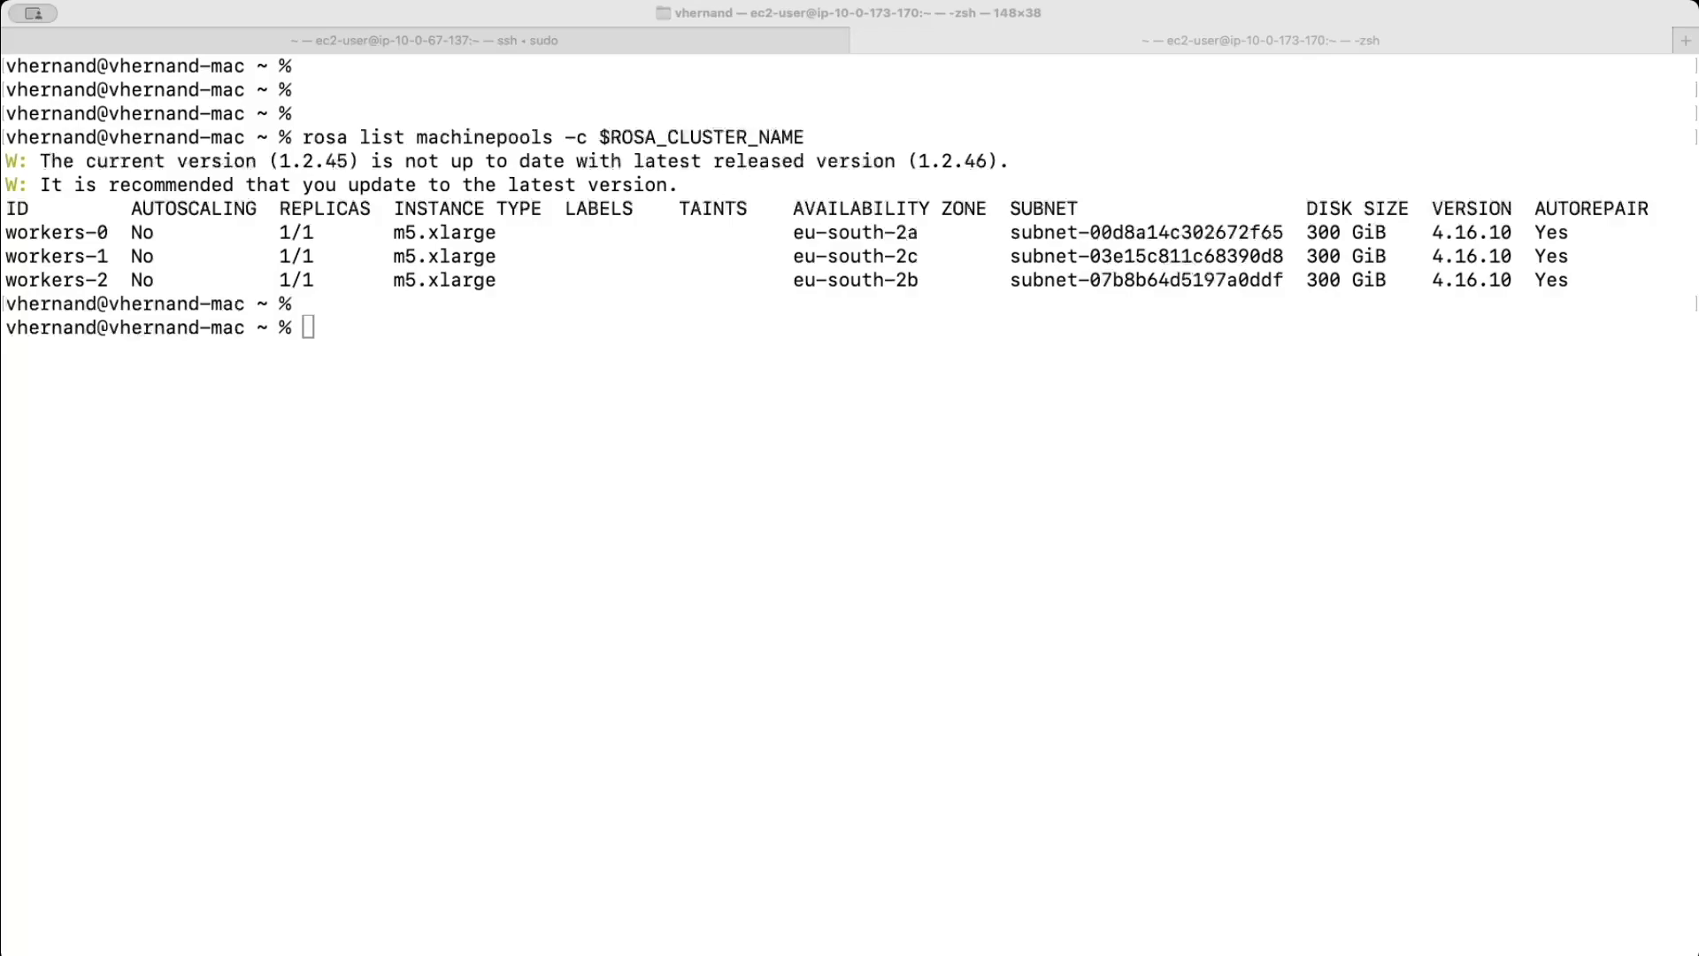
Step: Build the rosa create machinepool command with --replicas=1 and --instance-type=c5.metal
key("super+Tab")
type("rosa create machinepool --cluster=$ROSA_CLUSTER_NAME \\")
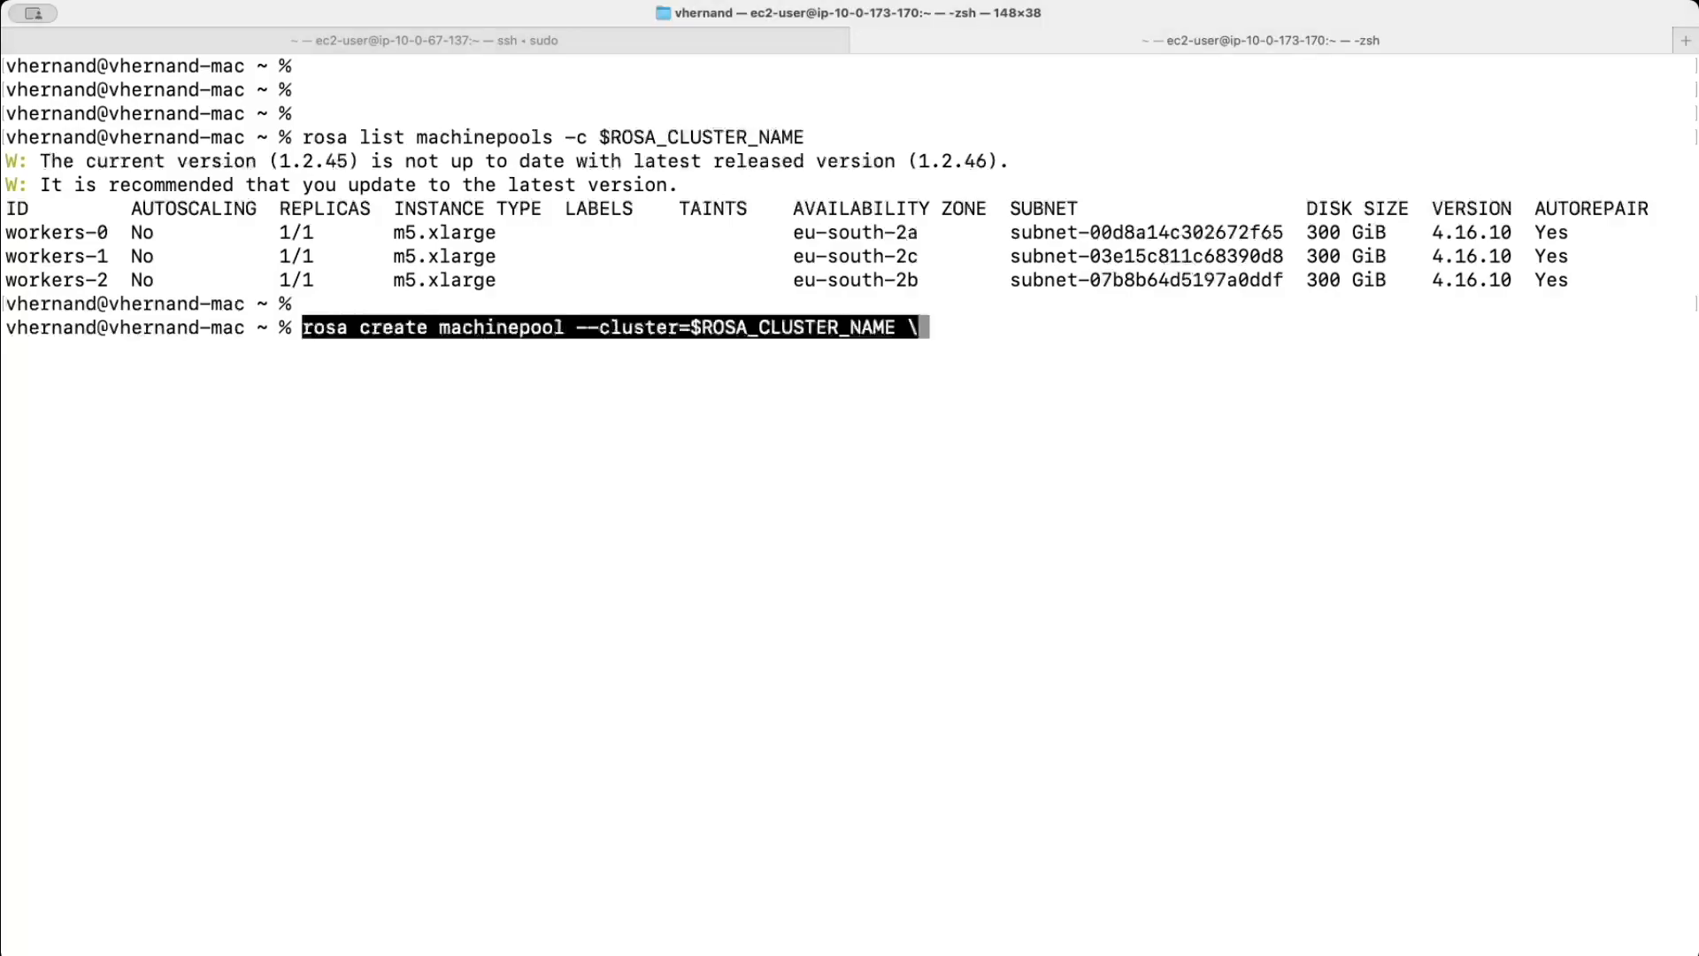
key("Return")
key("super+Tab")
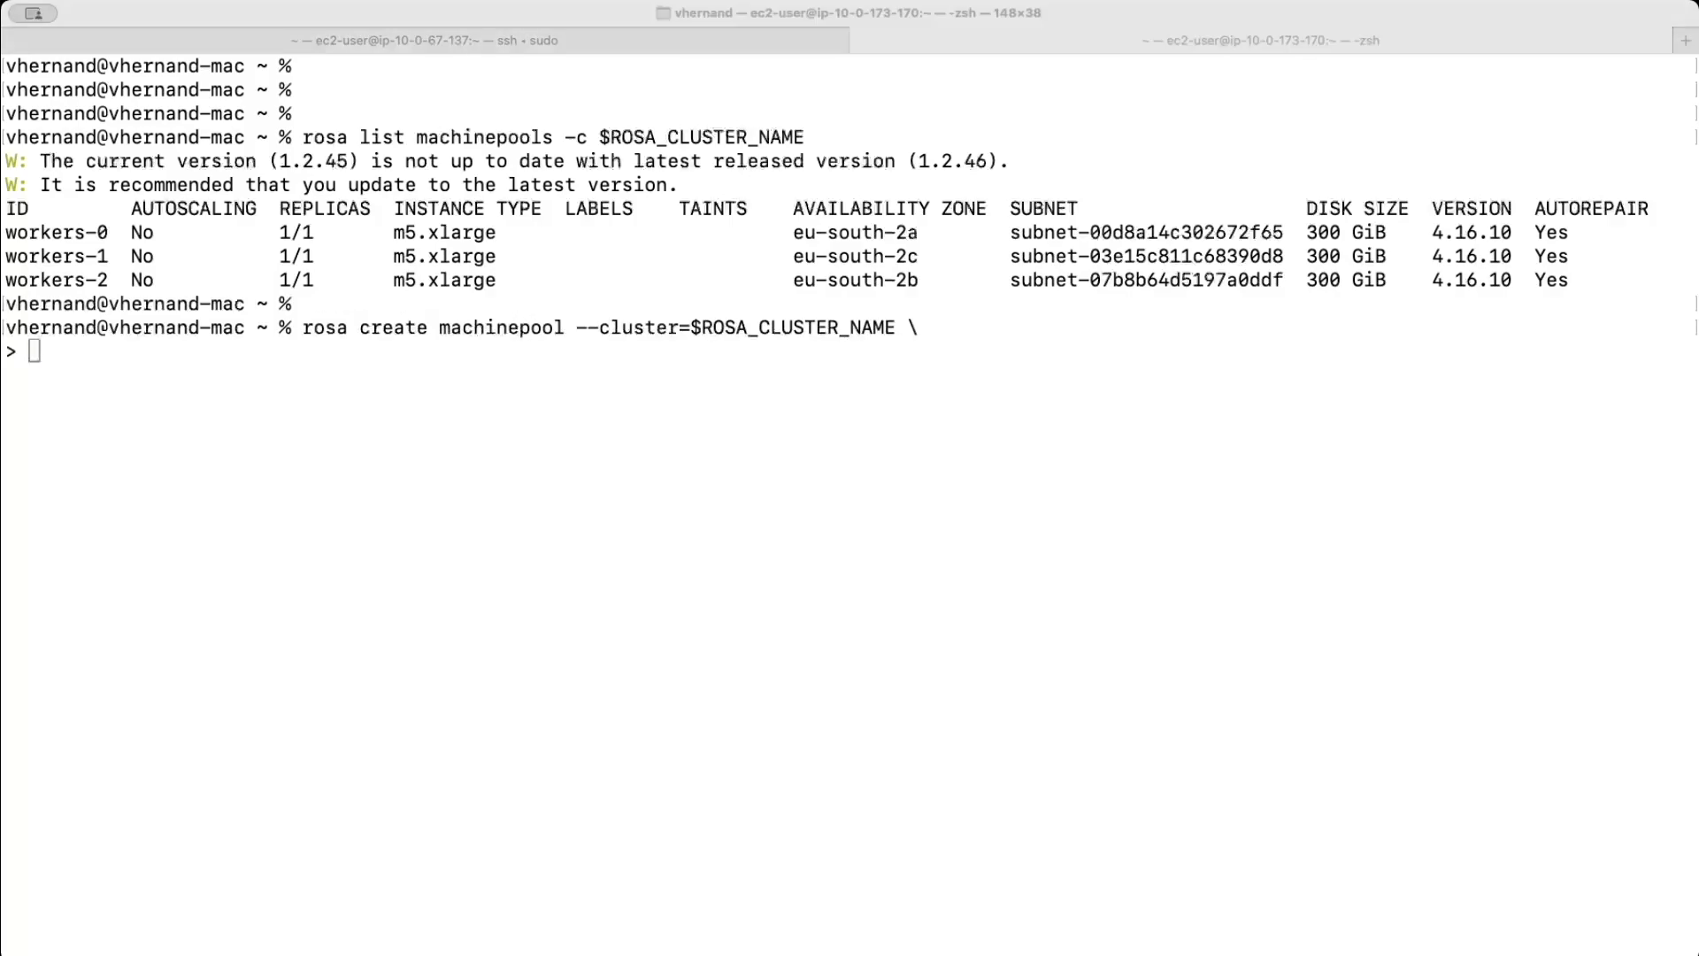
key("super+Tab")
type("--replicas=1 \\")
key("Return")
key("super+Tab")
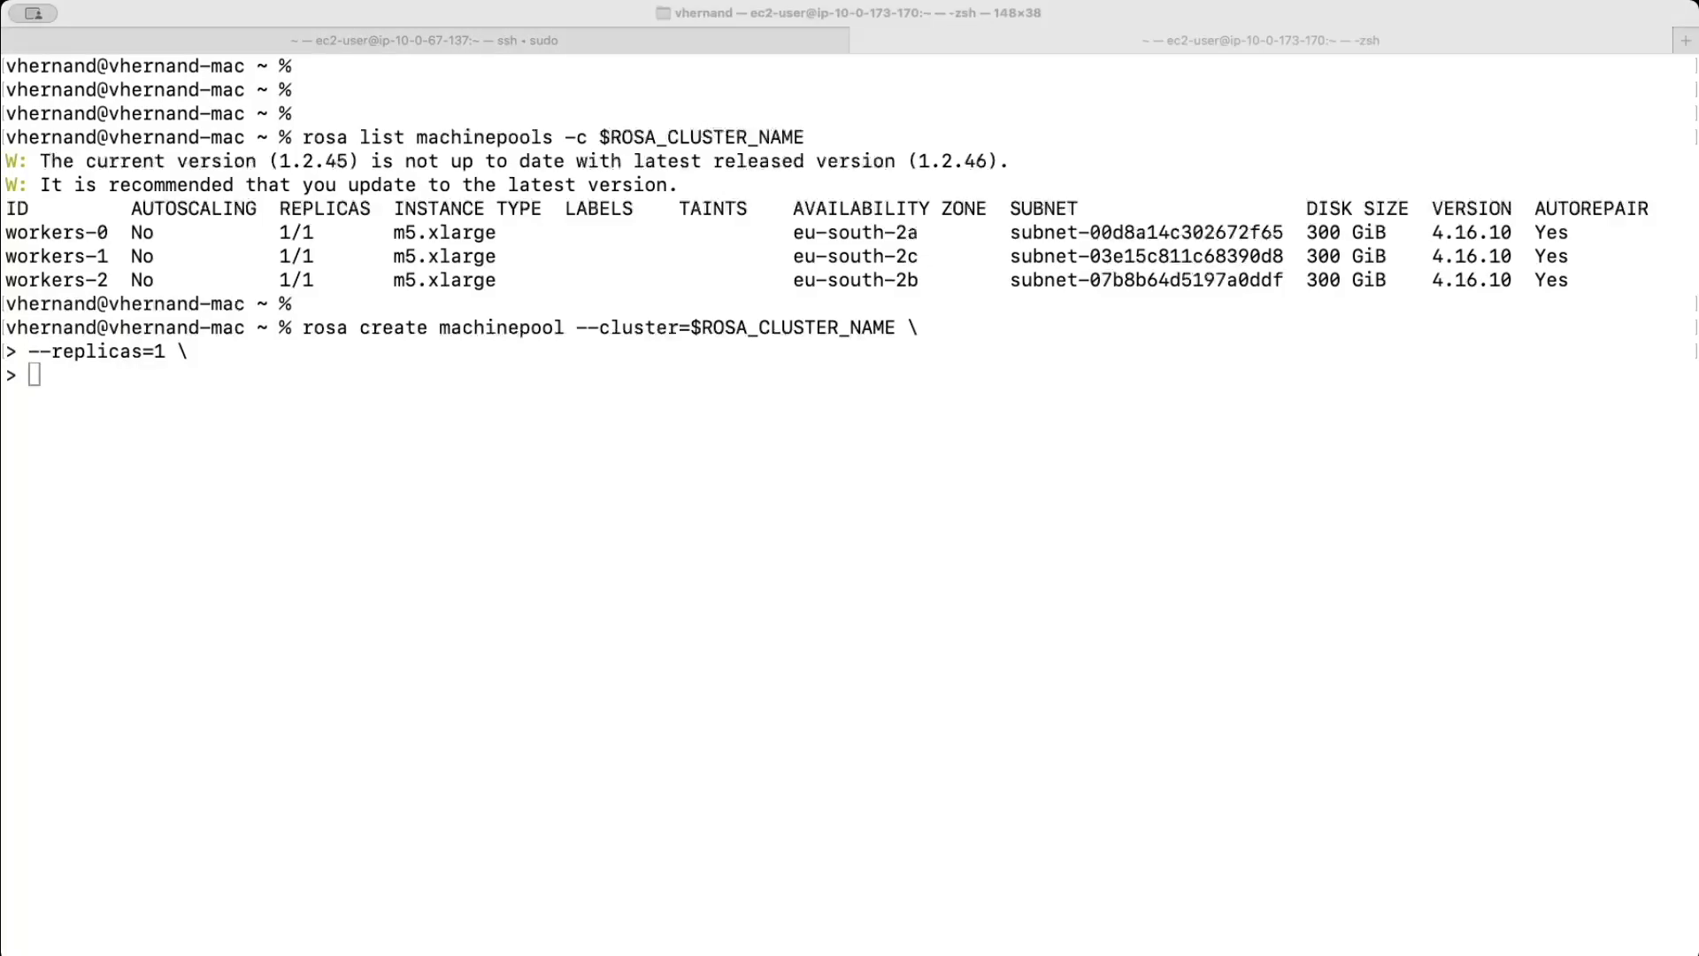
key("super+Tab")
type("--instance-type=c5.metal \\")
key("Return")
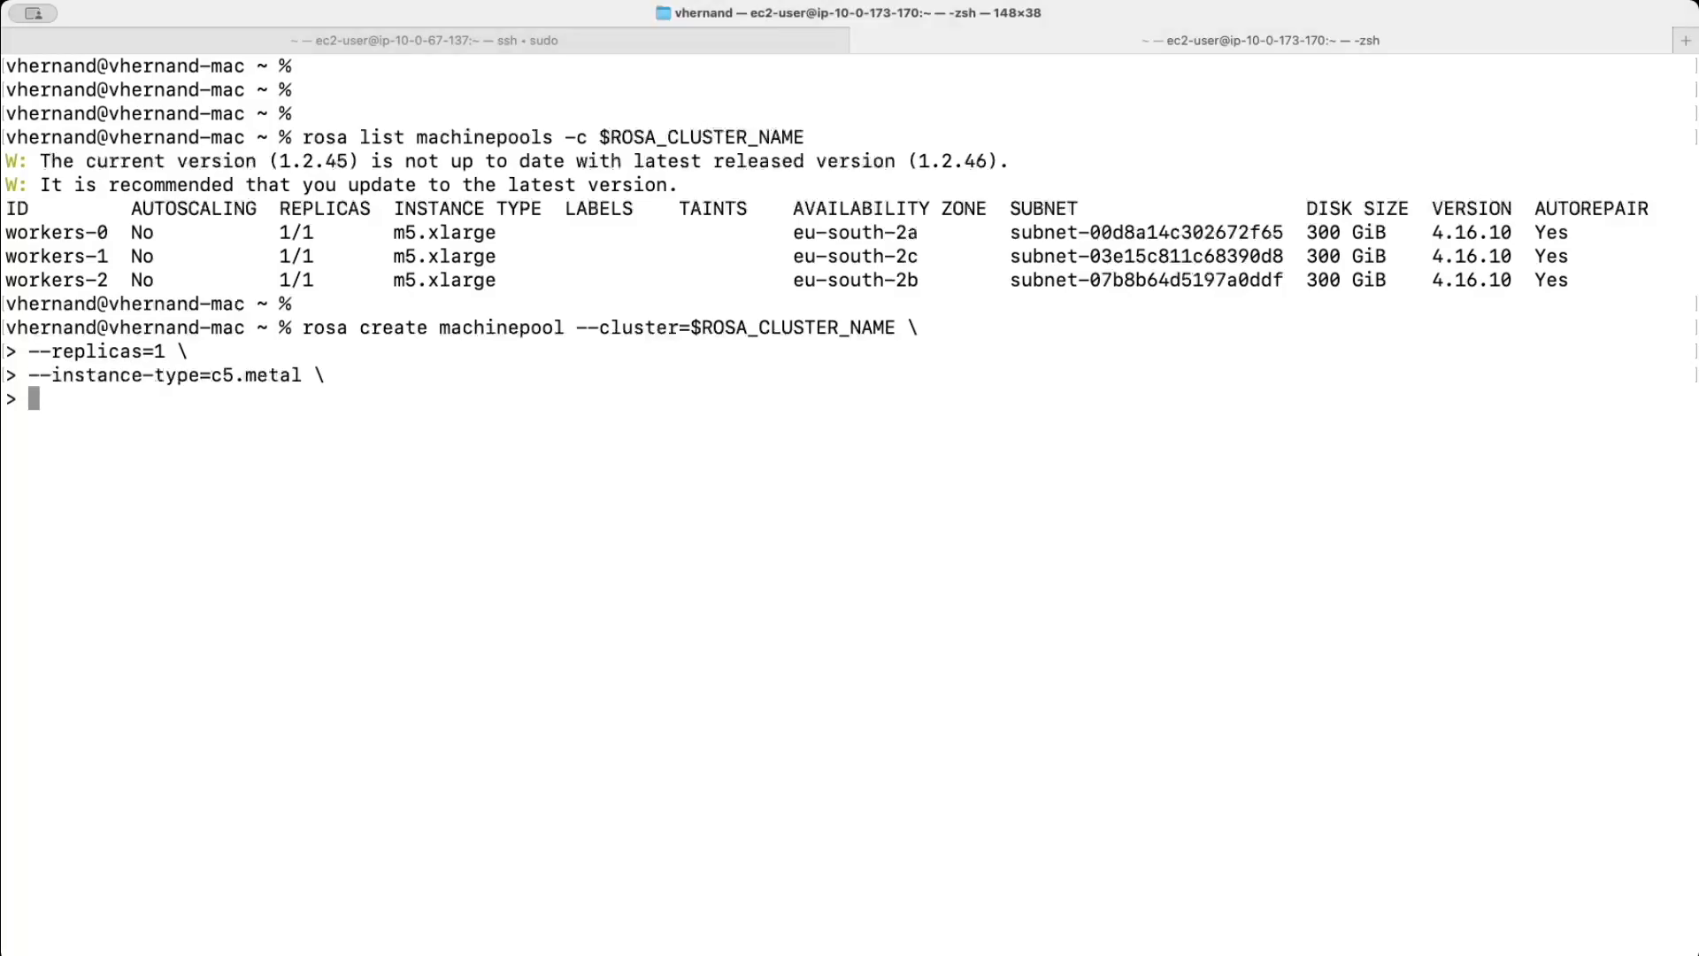
key("super+Tab")
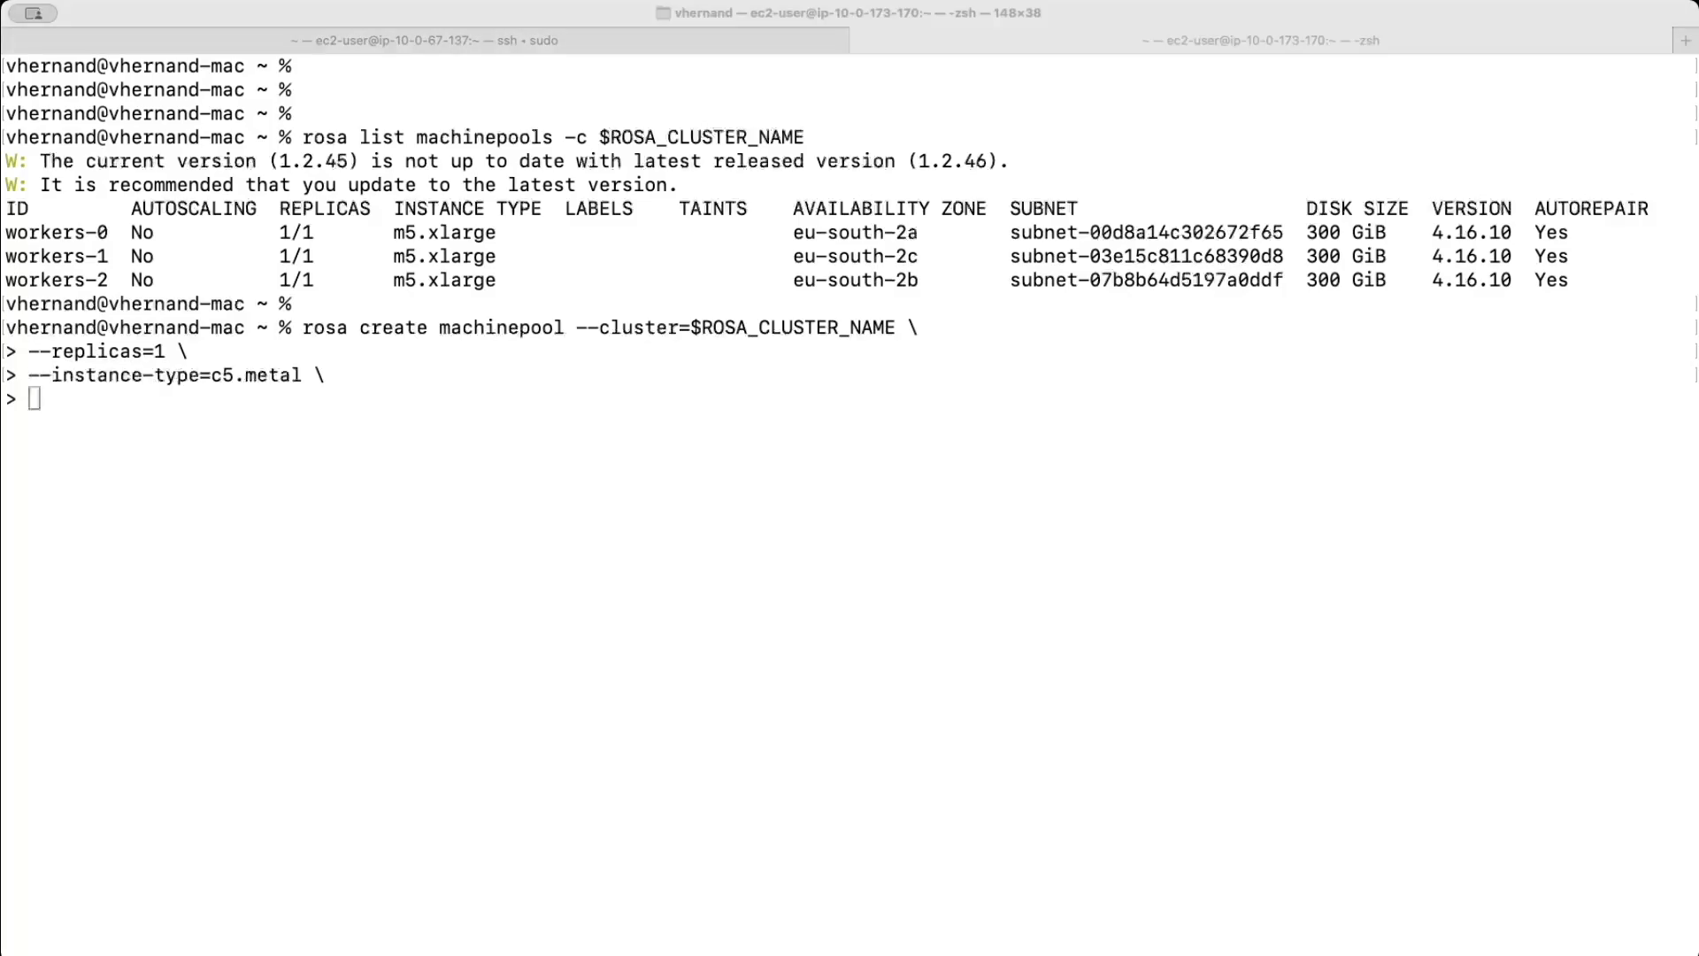
Step: Add --availability-zone=eu-south-2a and --name=openshift-virt, then run the creation command
key("super+Tab")
type("--availability-zone=eu-south-2a \\")
key("Return")
key("super+Tab")
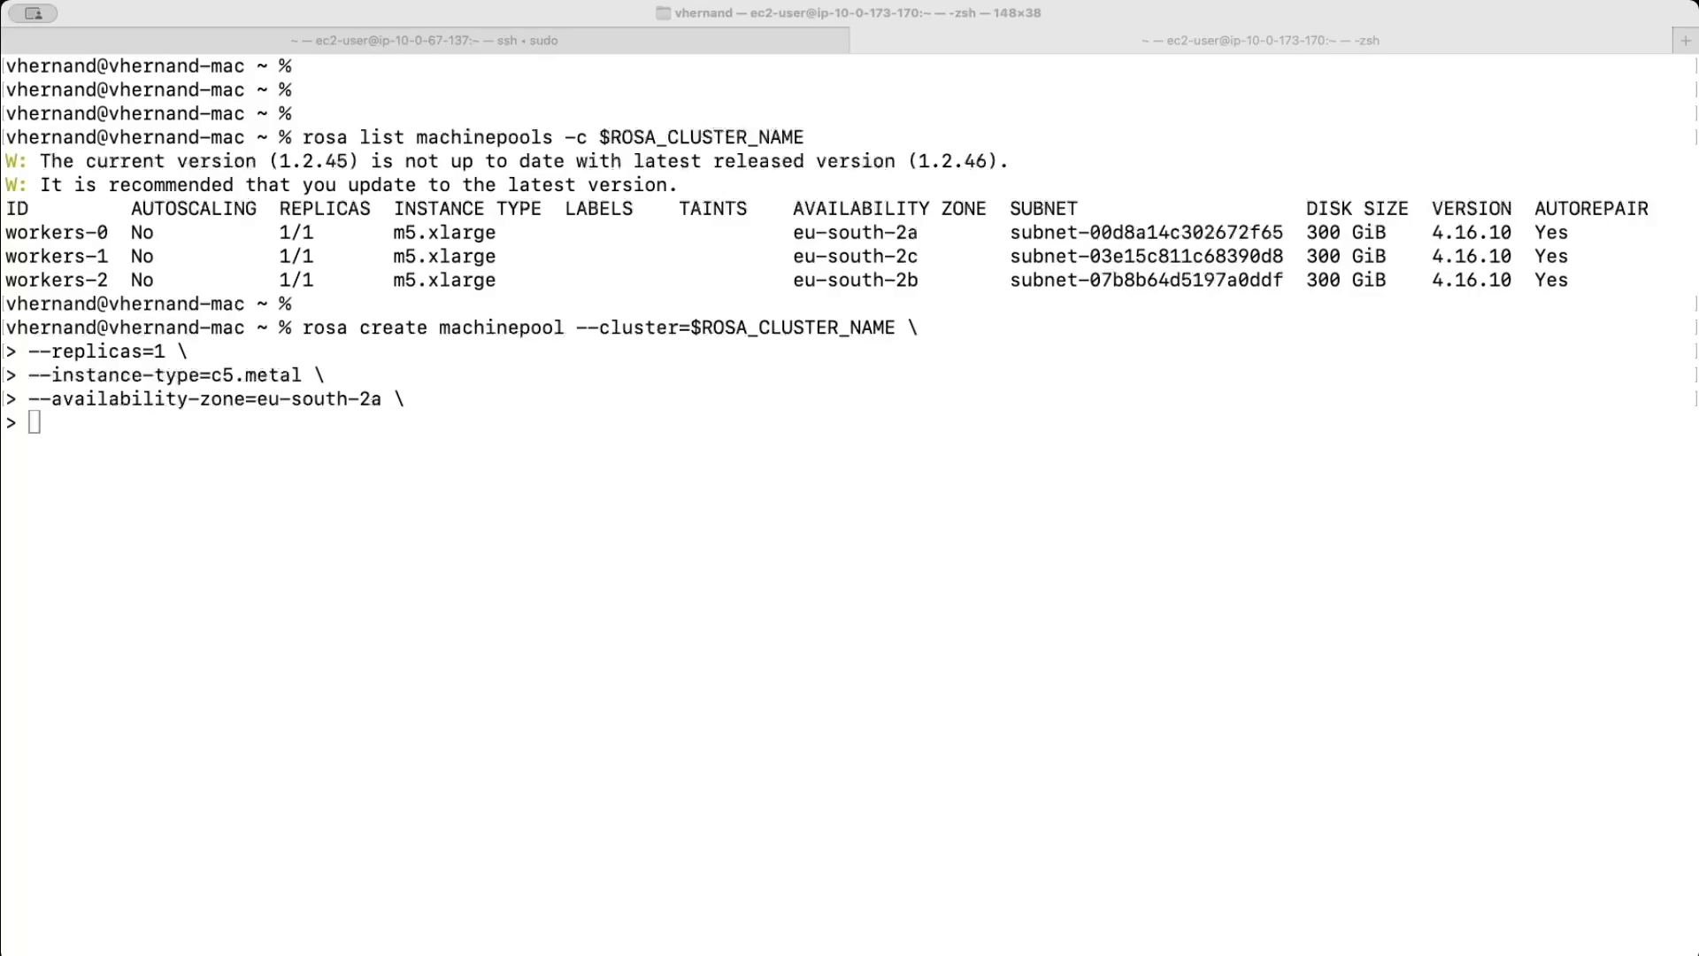
key("super+Tab")
type("--name=openshift-virt")
key("Return")
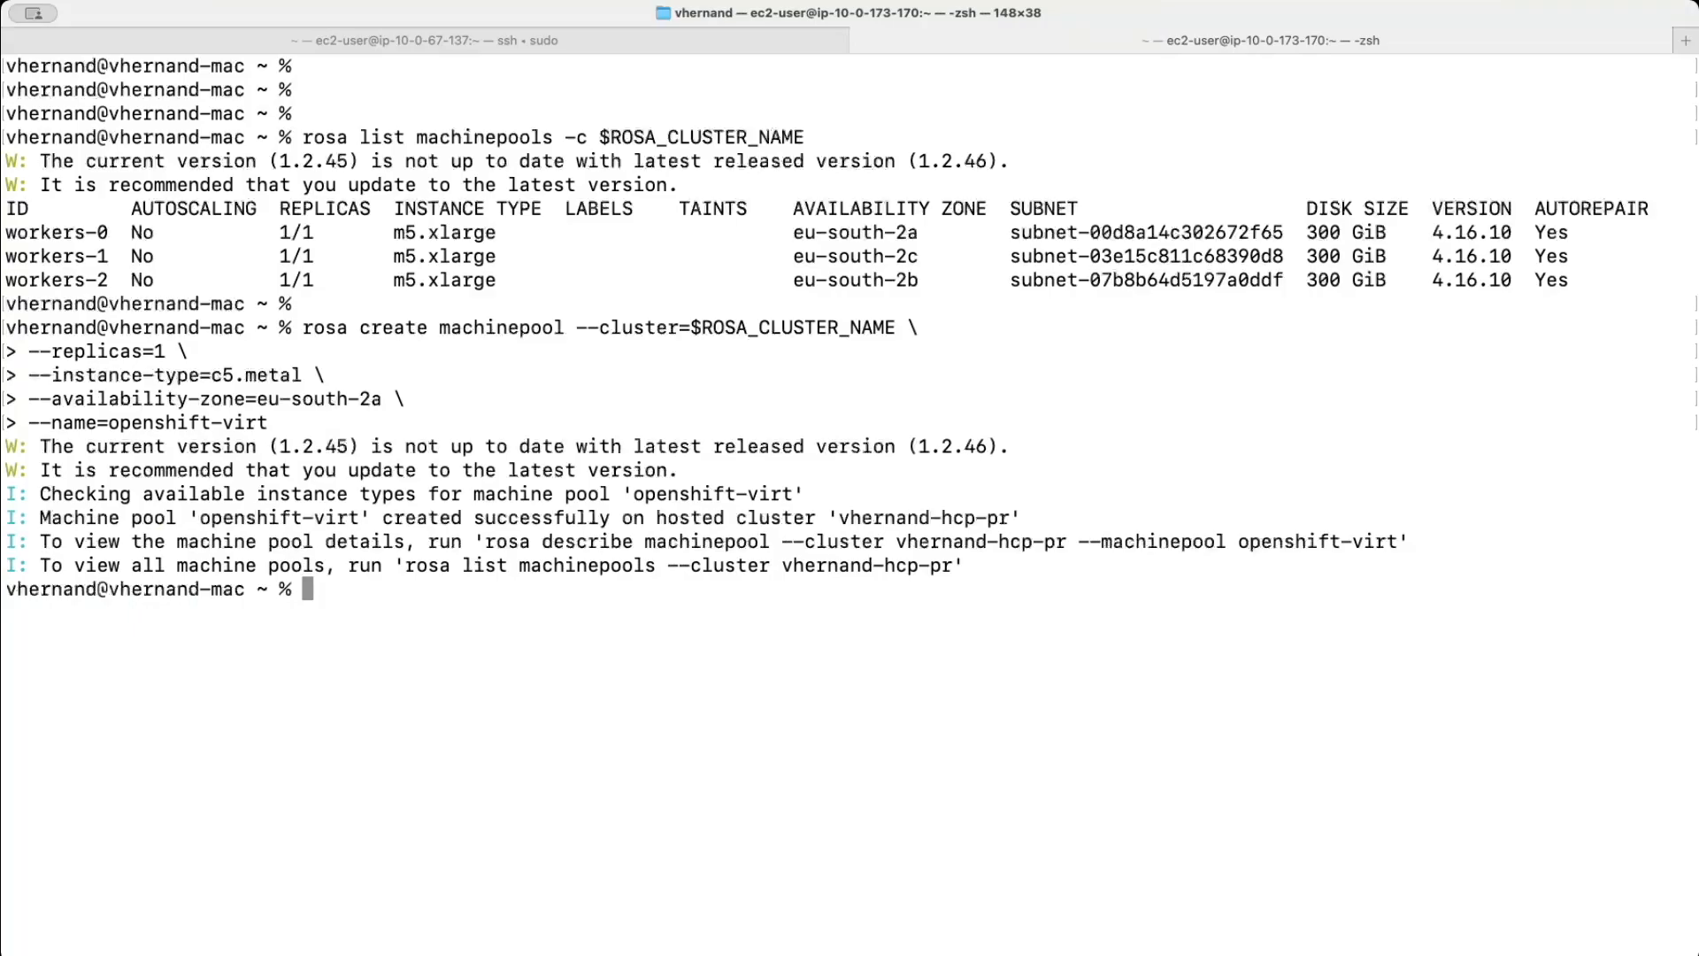
Step: Recall and rerun rosa list machinepools to confirm openshift-virt is listed
key("ctrl+r")
type("list")
key("Return")
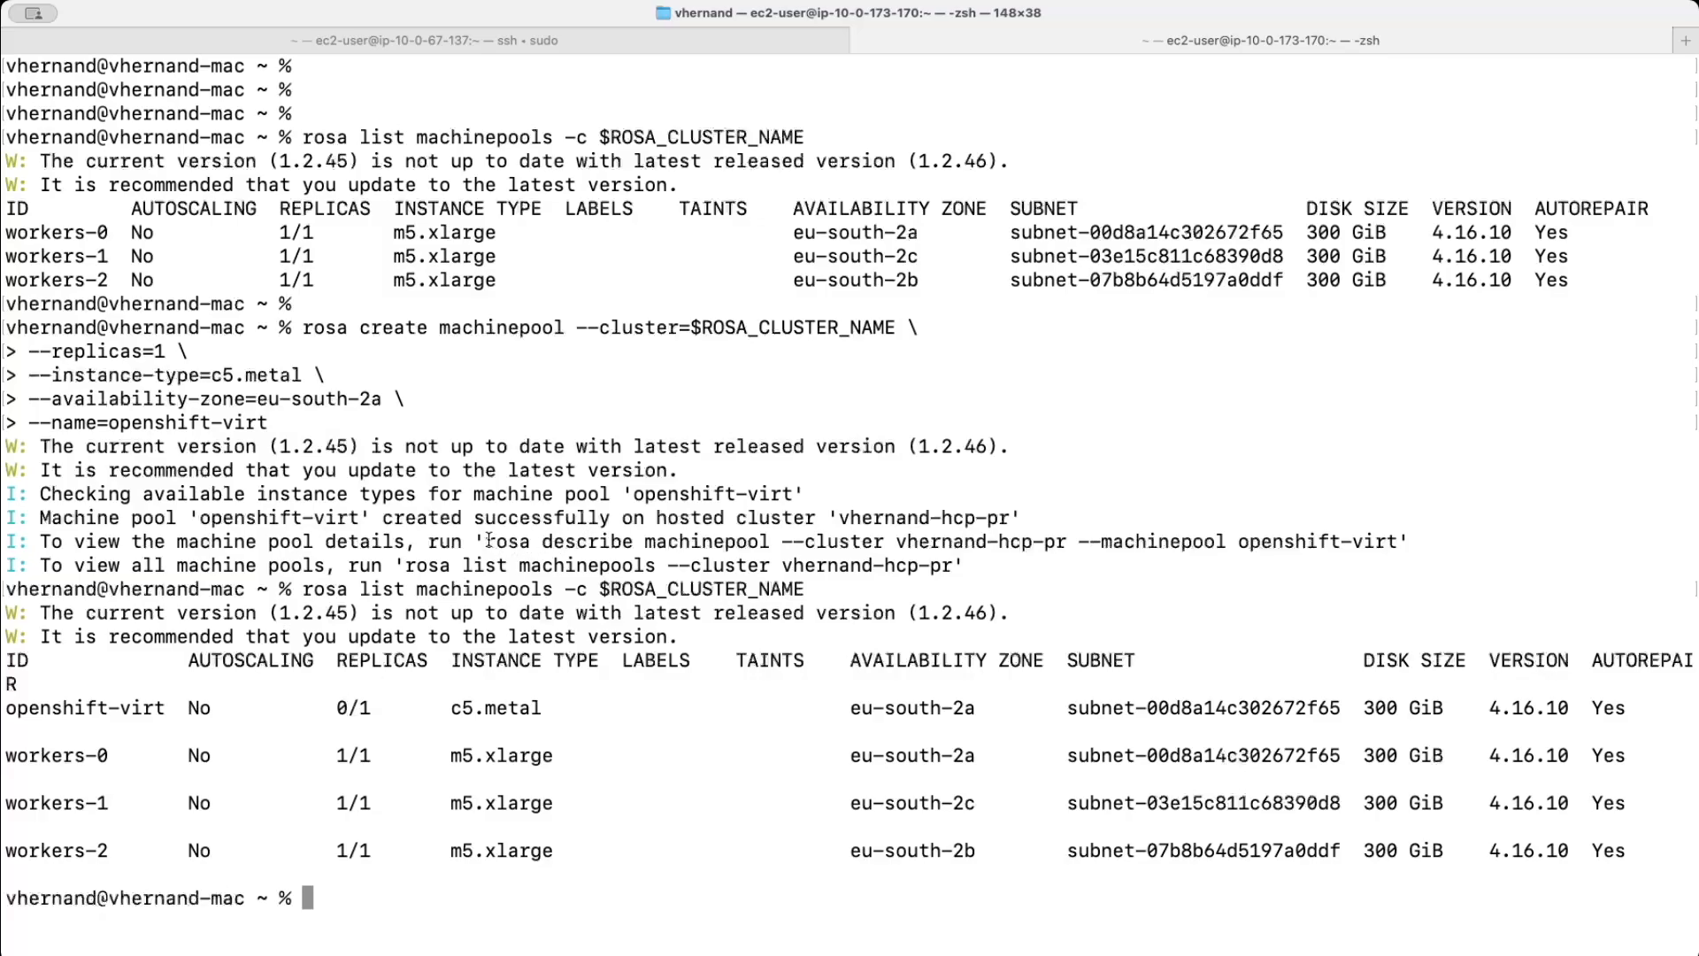
Step: Copy the suggested rosa describe machinepool command for openshift-virt and run it
left_click_drag(485, 541, 1396, 545)
type("rosa describe machinepool --cluster vhernand-hcp-pr --machinepool openshift-virt")
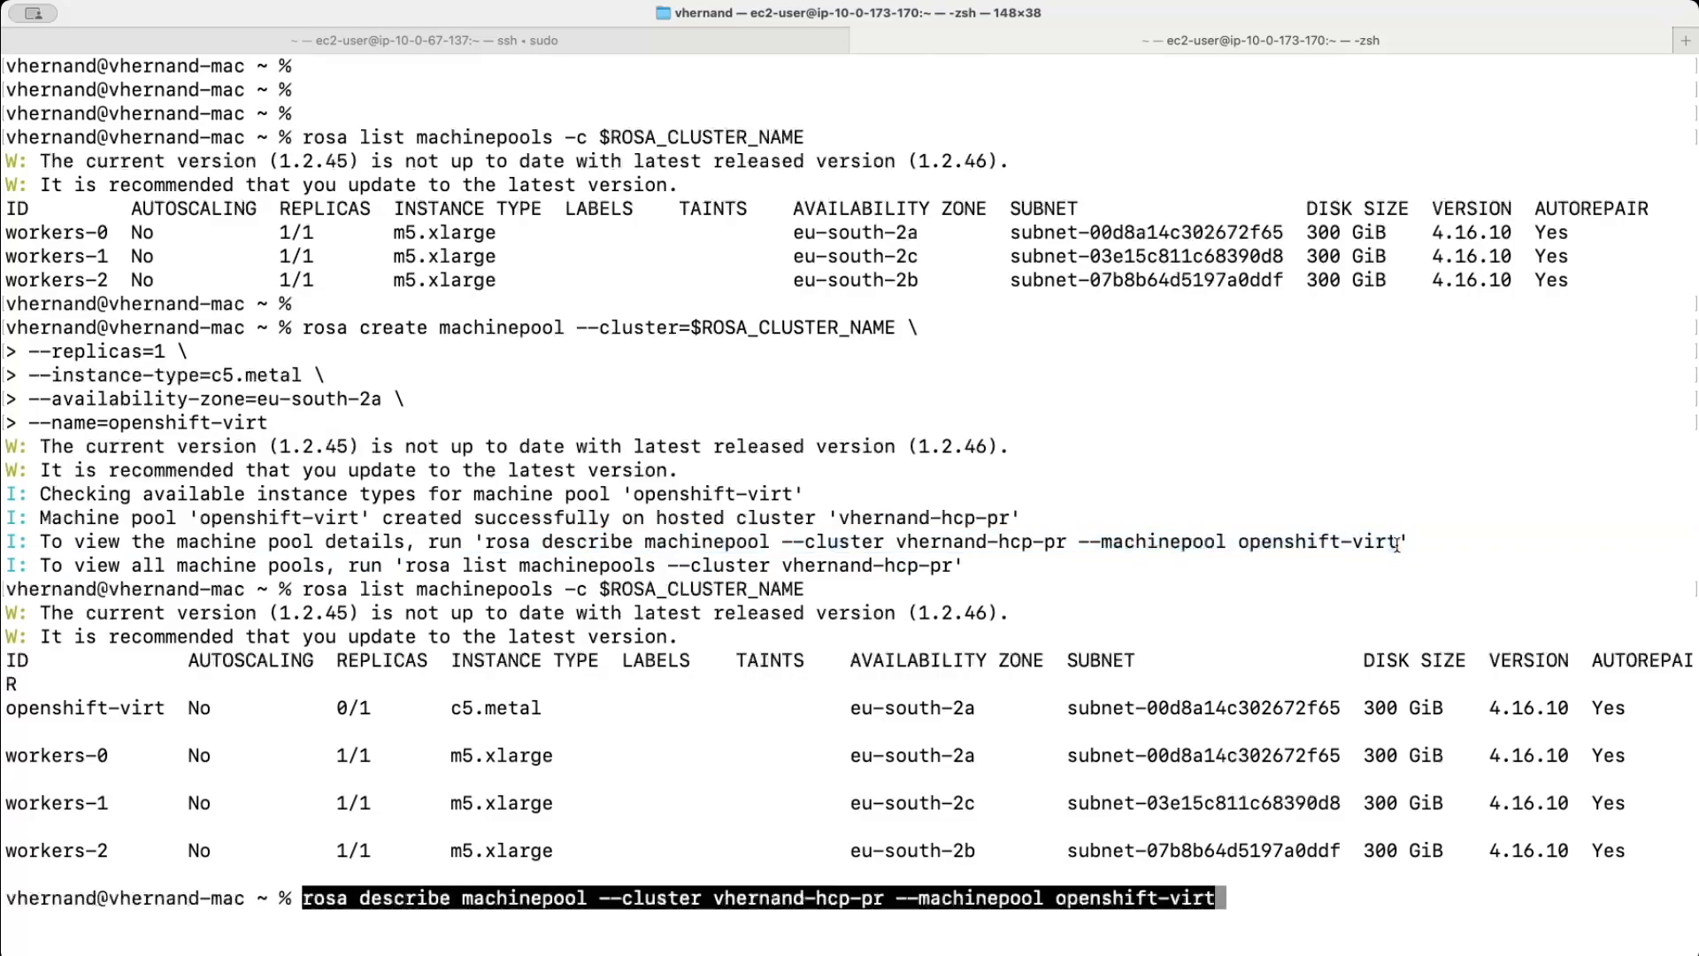
key("Return")
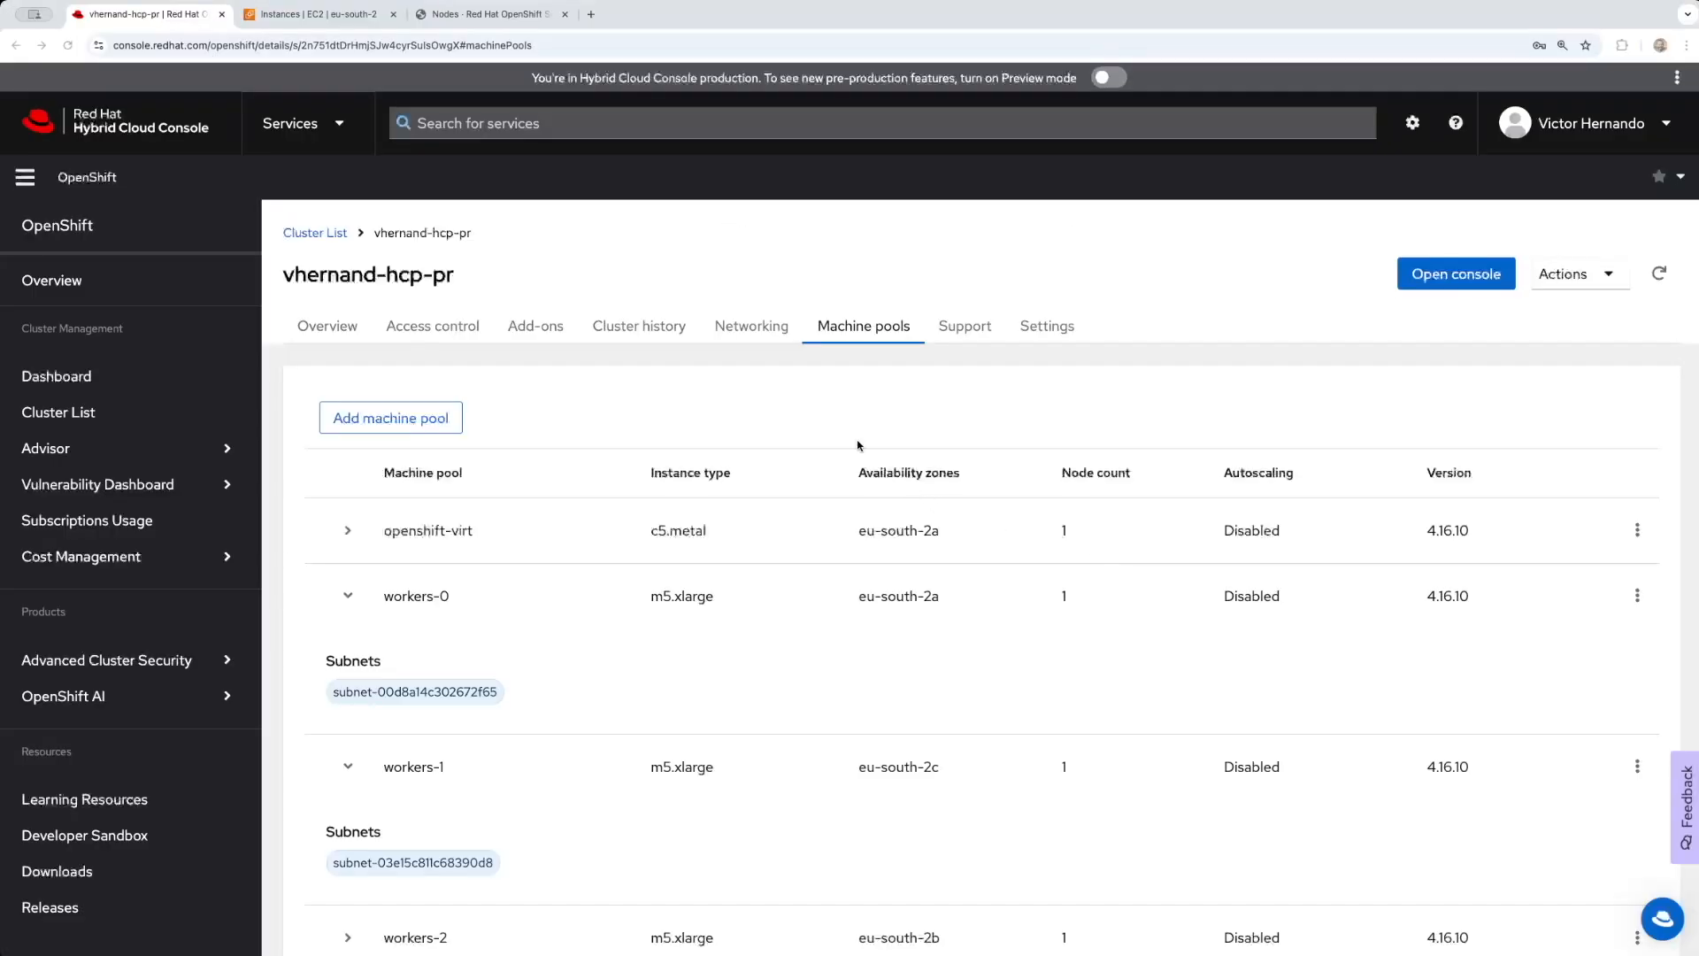
Step: Expand openshift-virt instead of workers-0 and workers-1, refresh the pools, then reload the EC2 instances
left_click(348, 595)
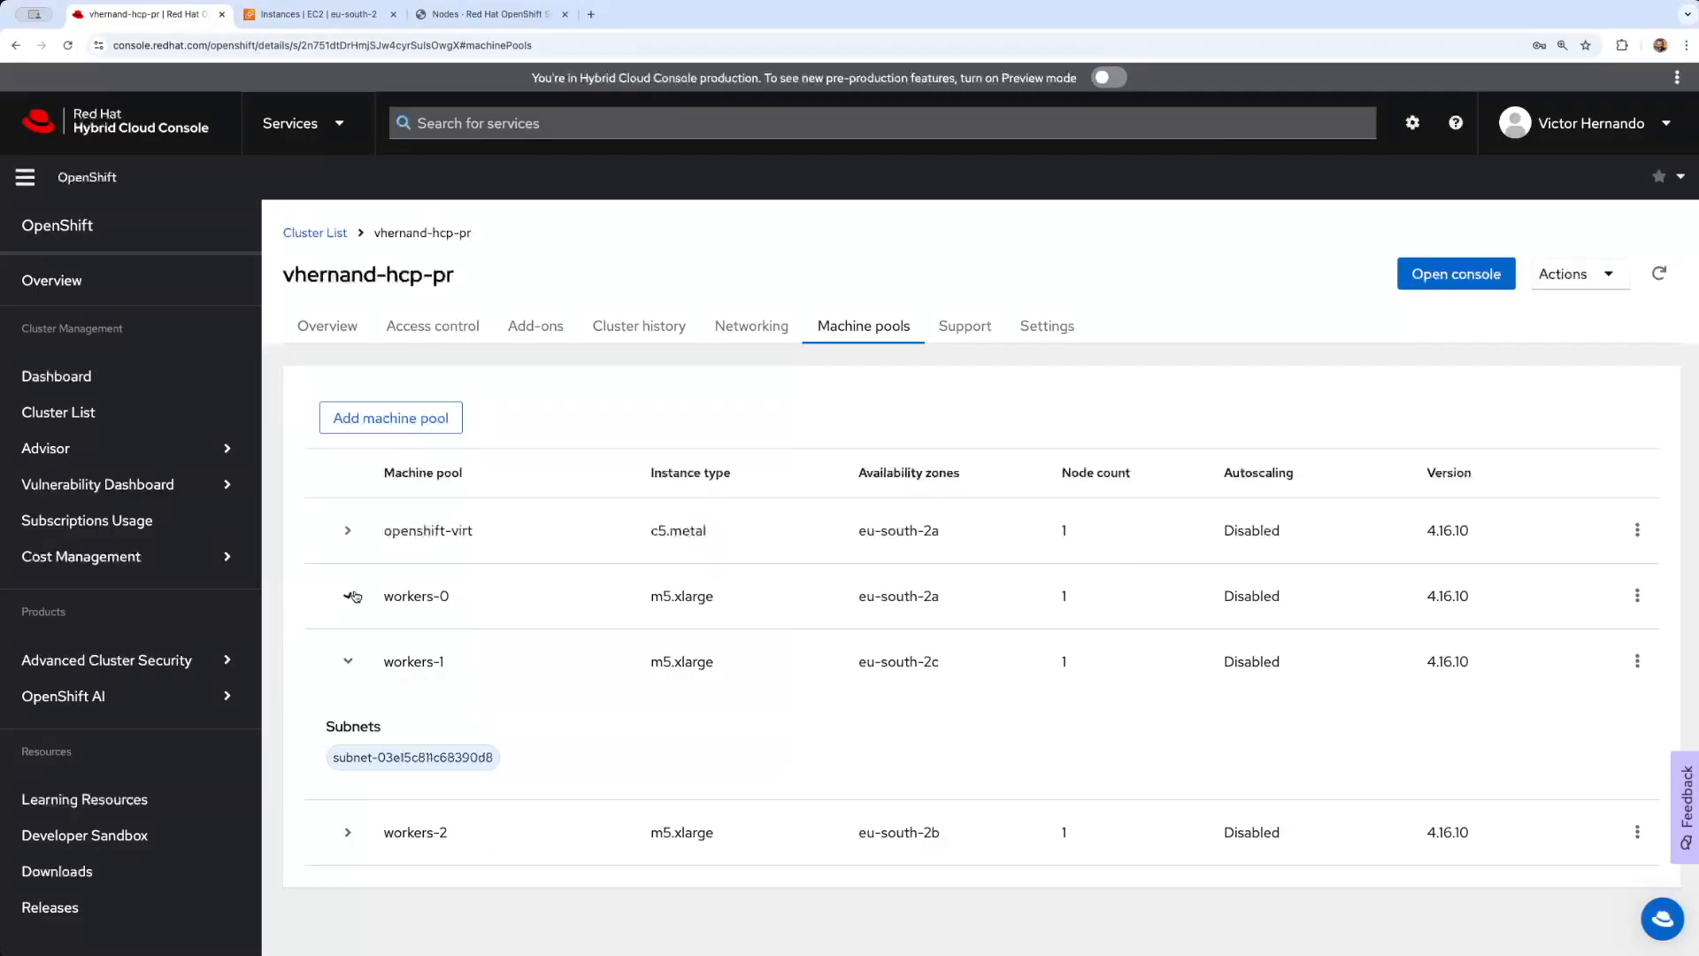
left_click(349, 663)
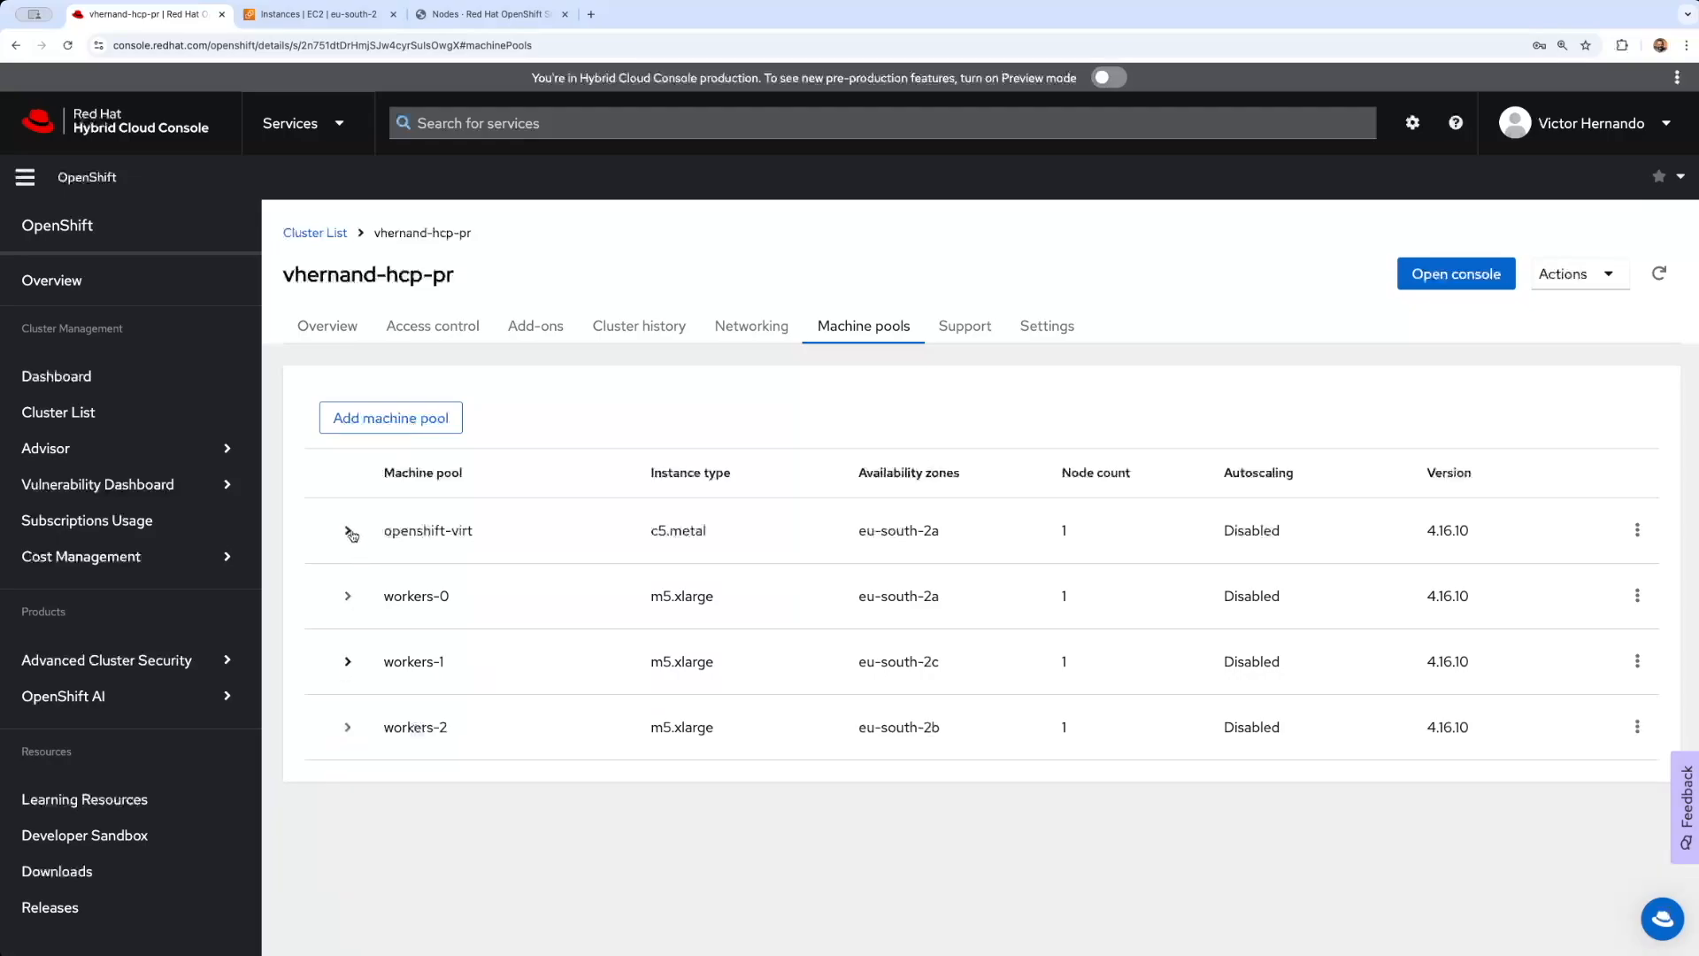
left_click(350, 532)
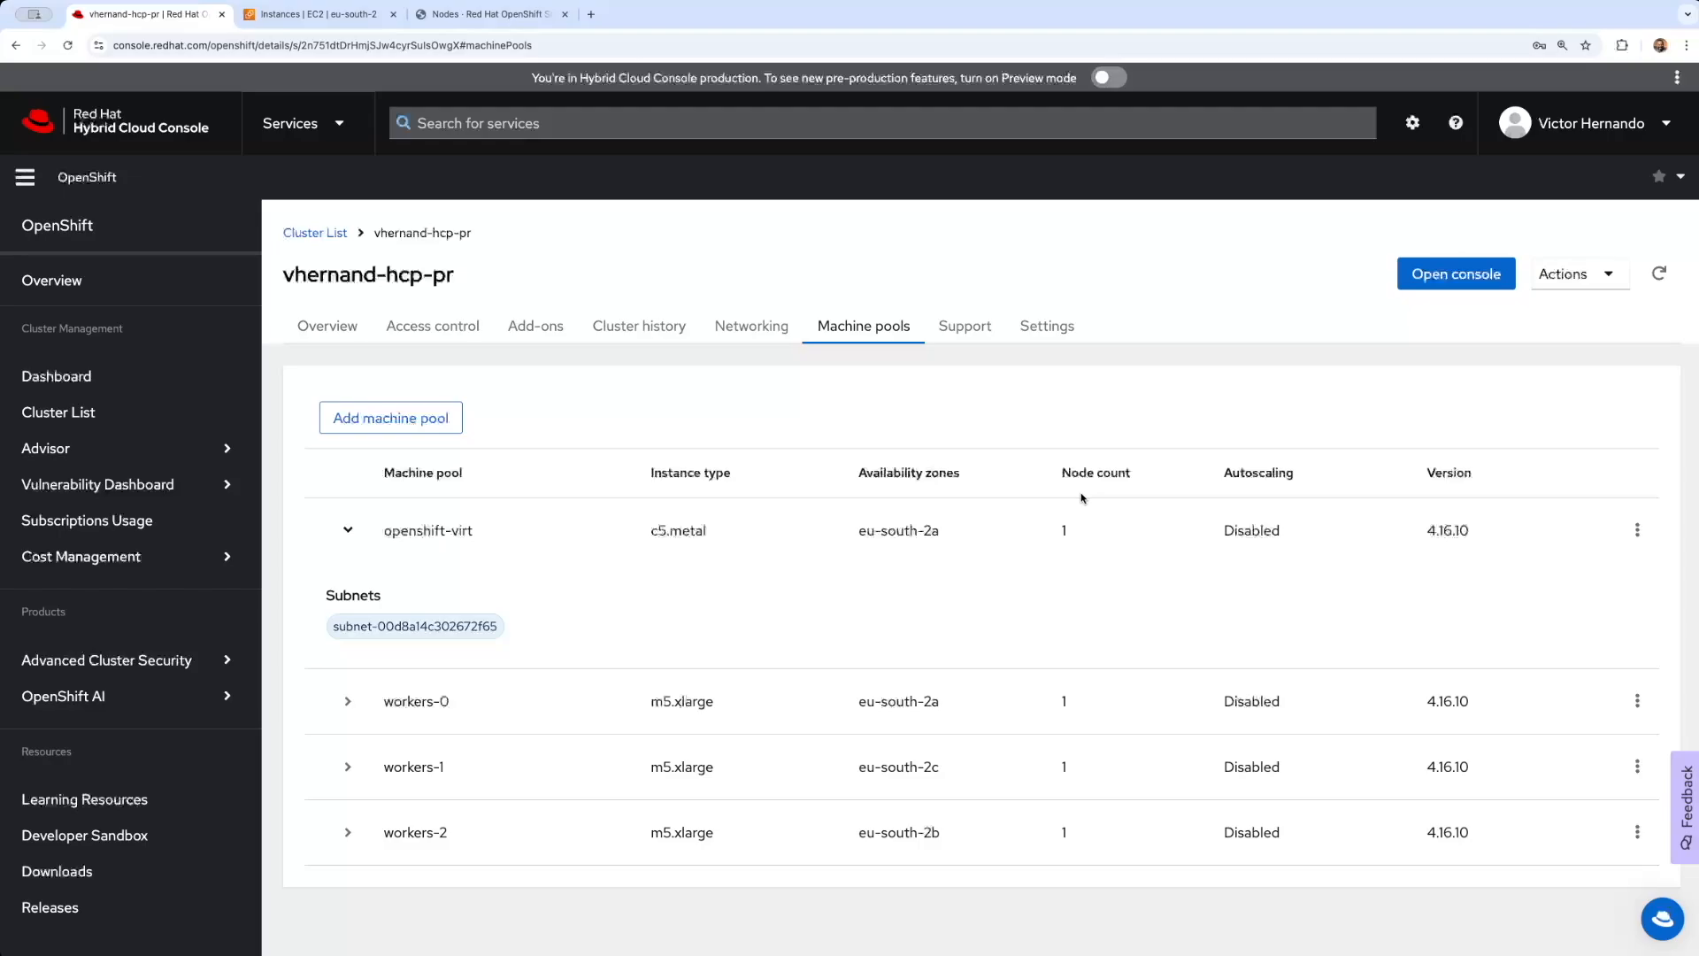
left_click(1658, 280)
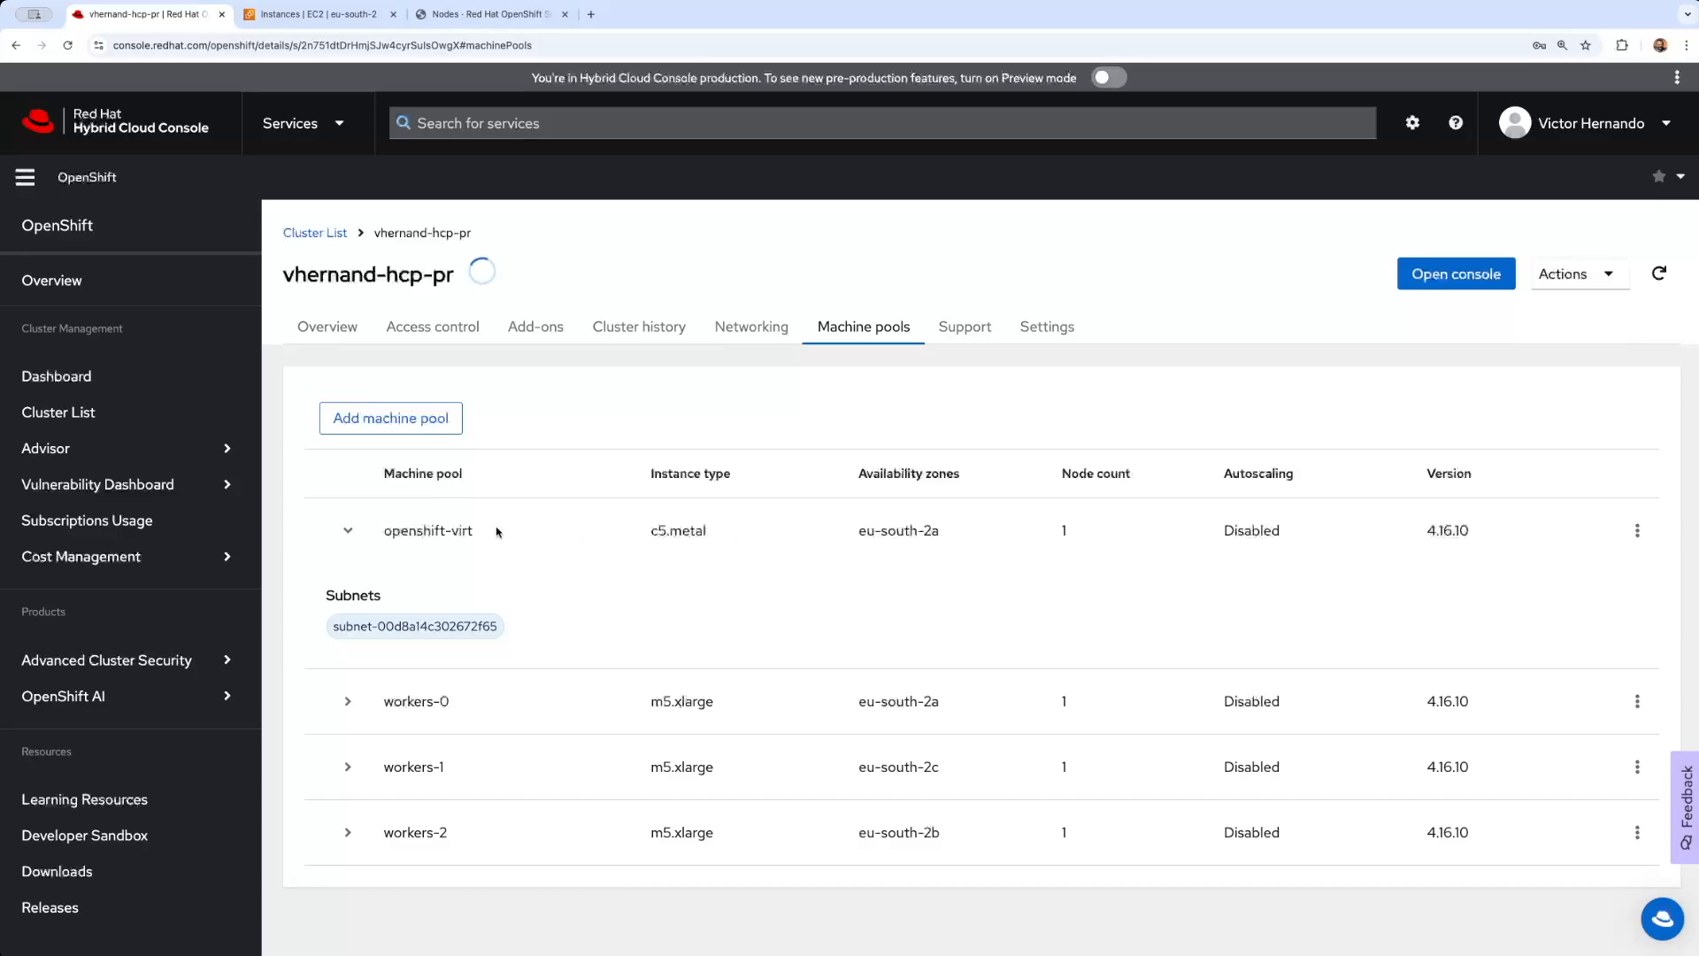
key("ctrl+Tab")
left_click(1219, 112)
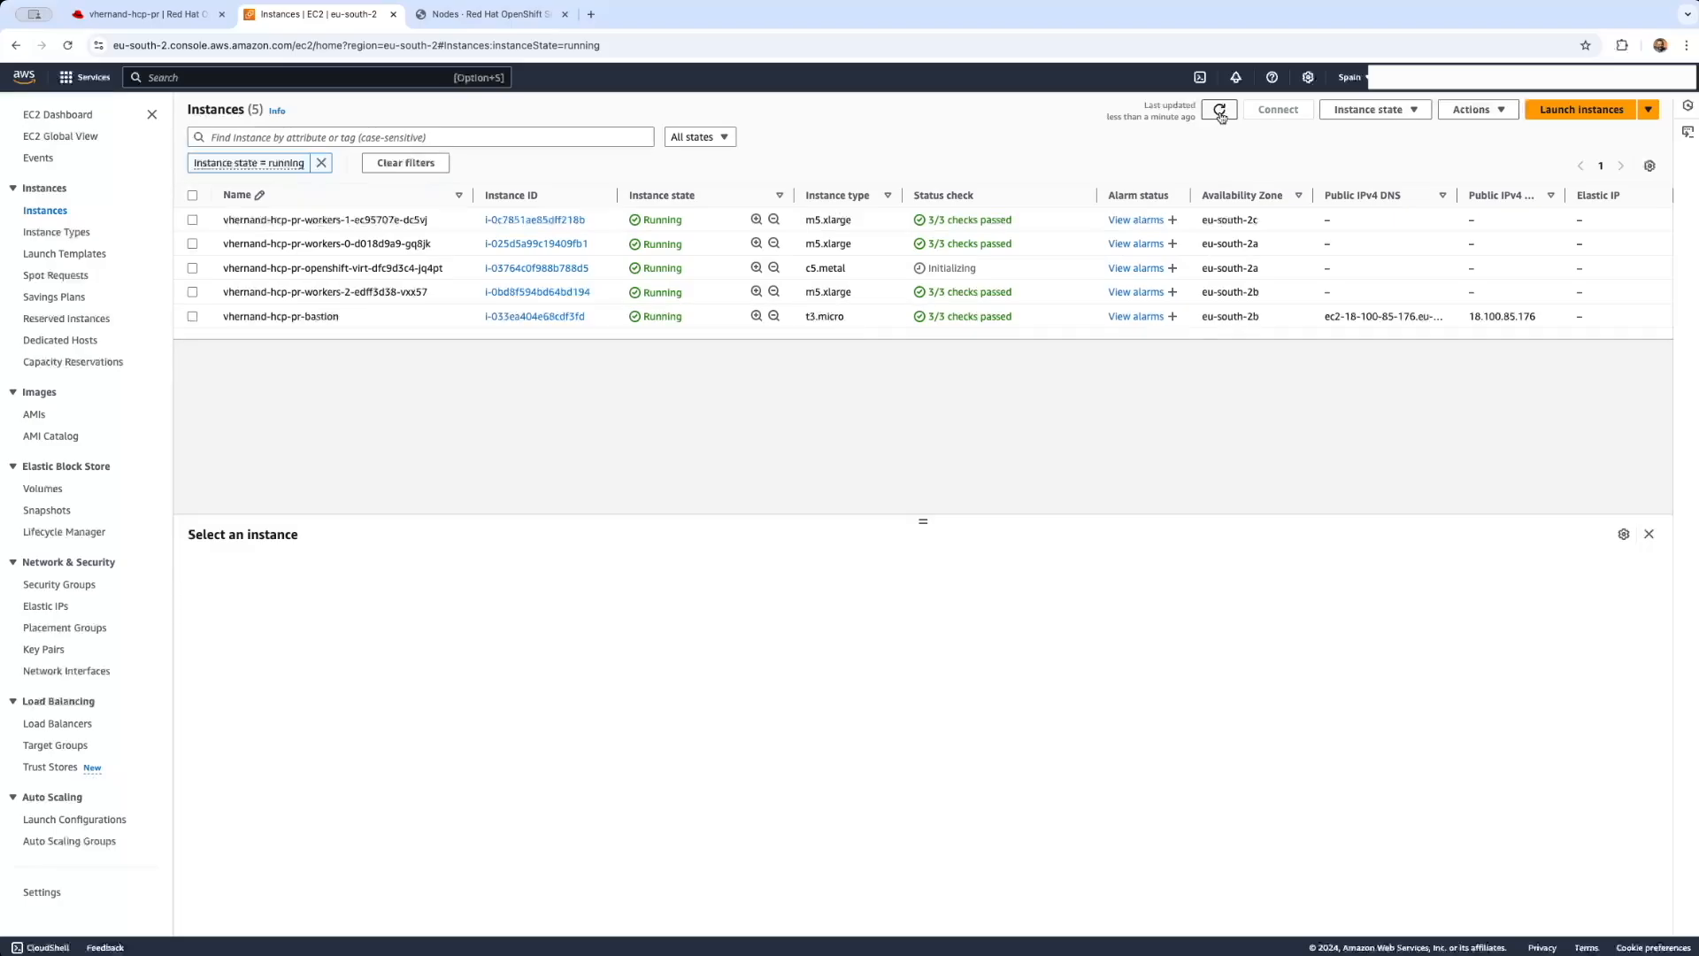
Step: Select the c5.metal openshift-virt instance to view its details and refresh the list
double_click(948, 269)
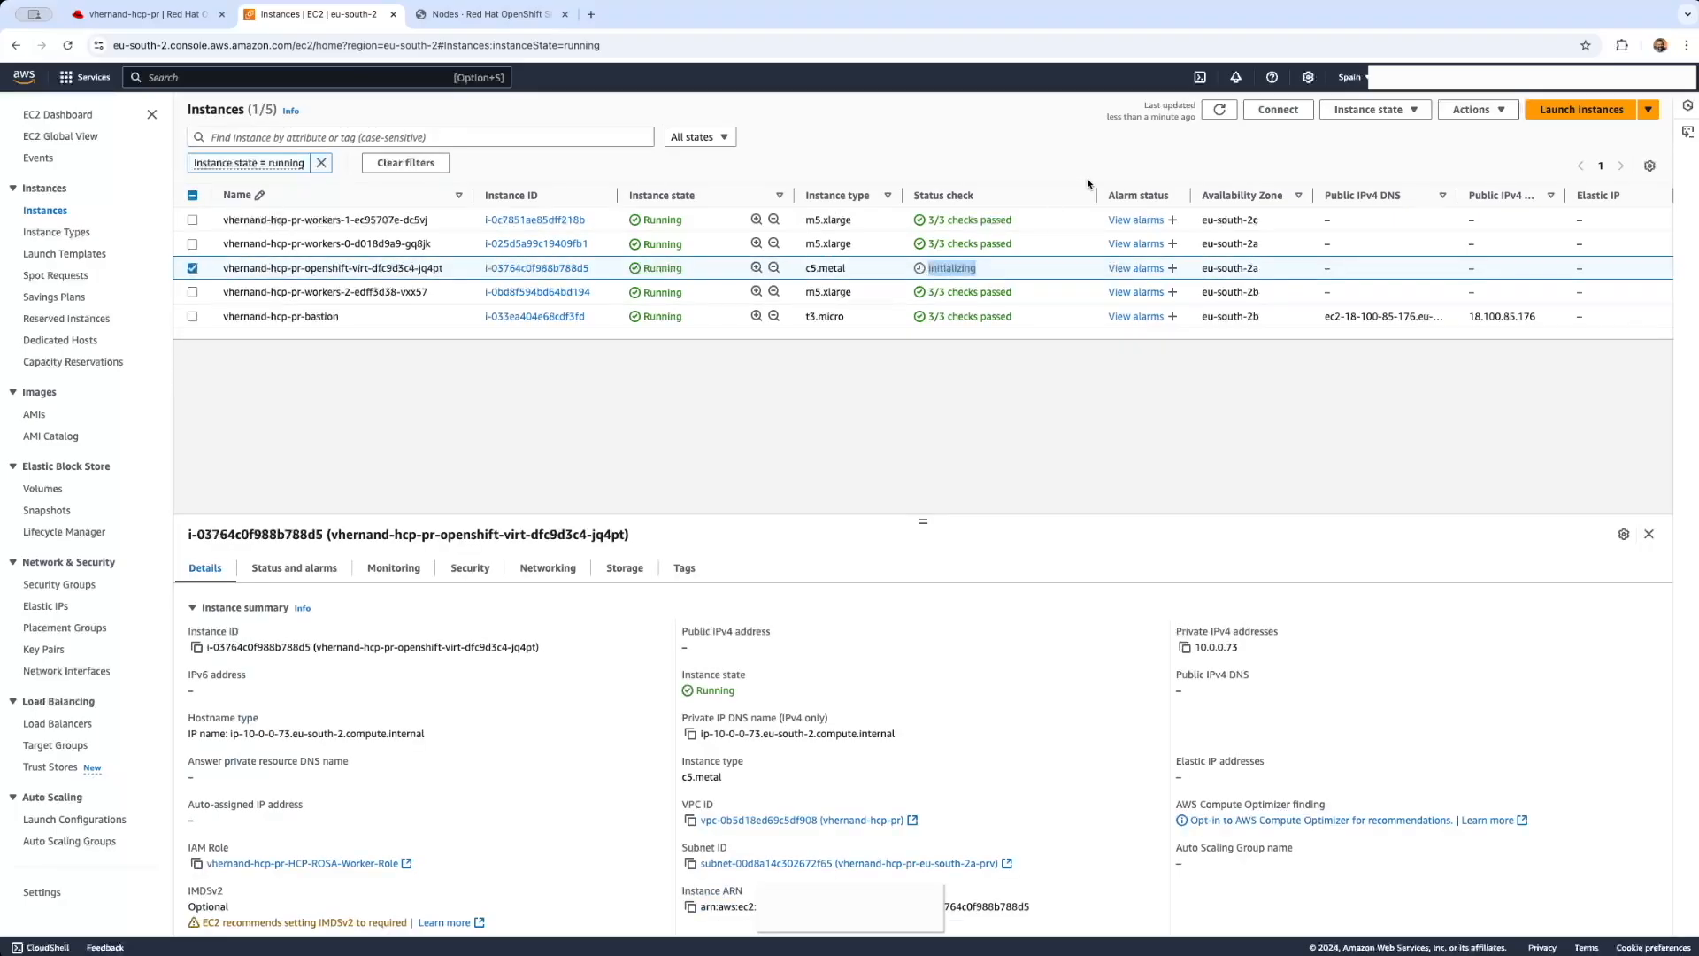
left_click(1220, 109)
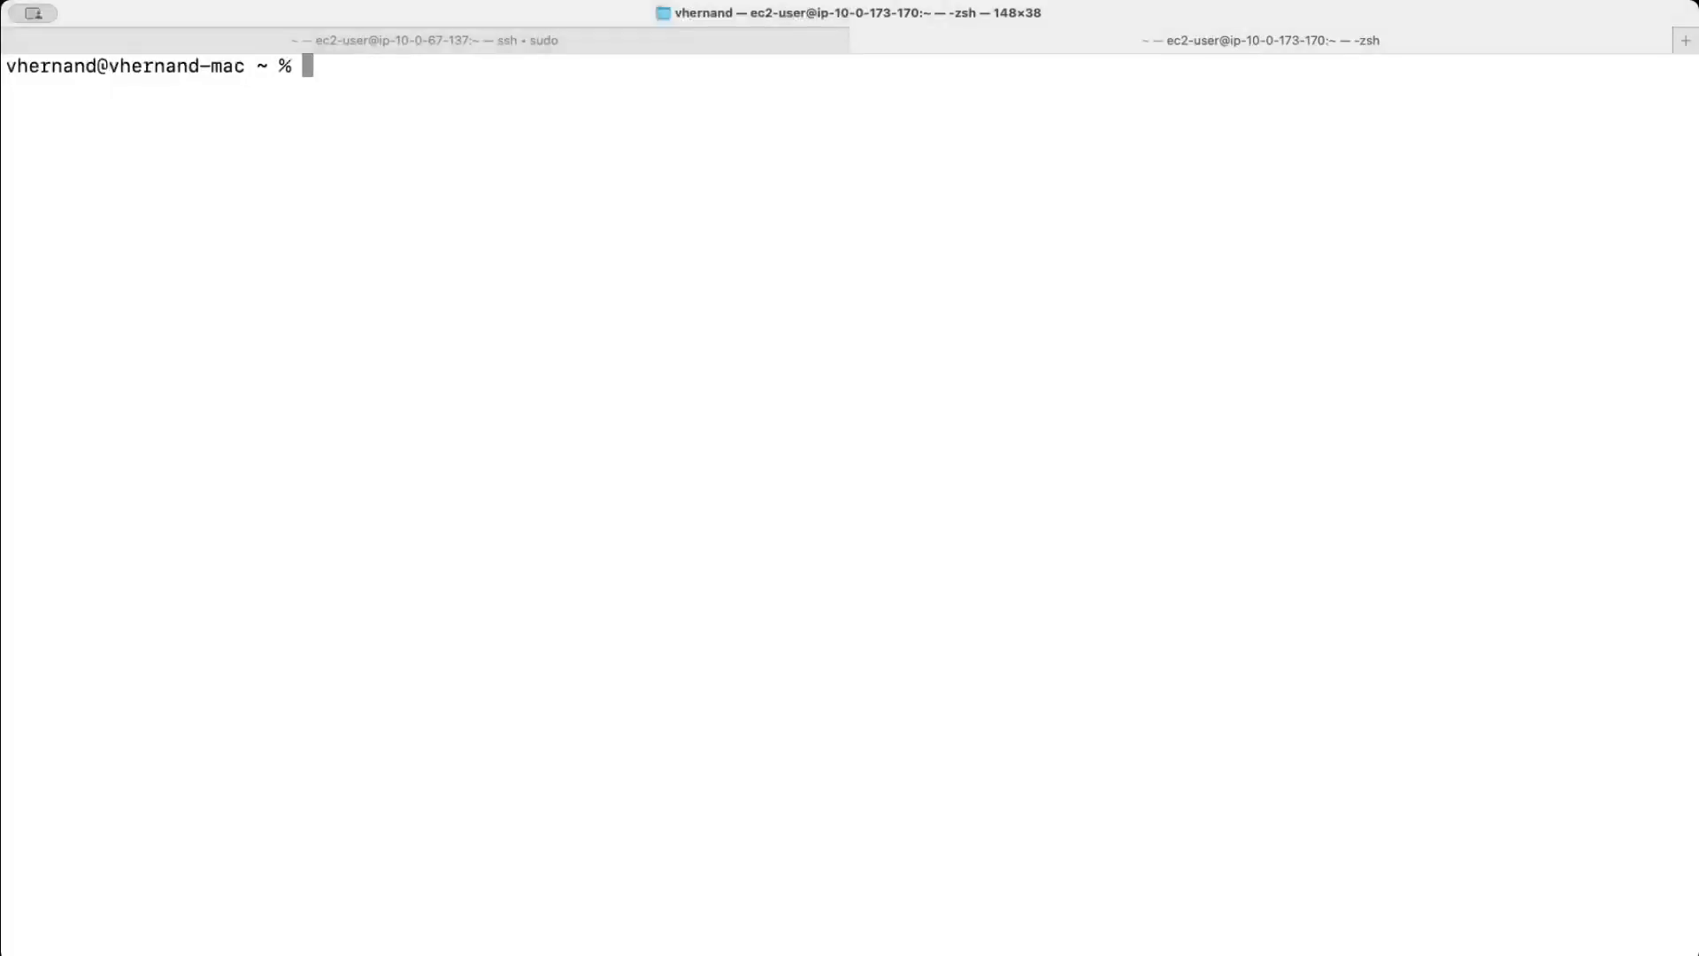
Step: Recall and run rosa list machinepools to check the openshift-virt replica count
key("ctrl+r")
type("list")
key("Return")
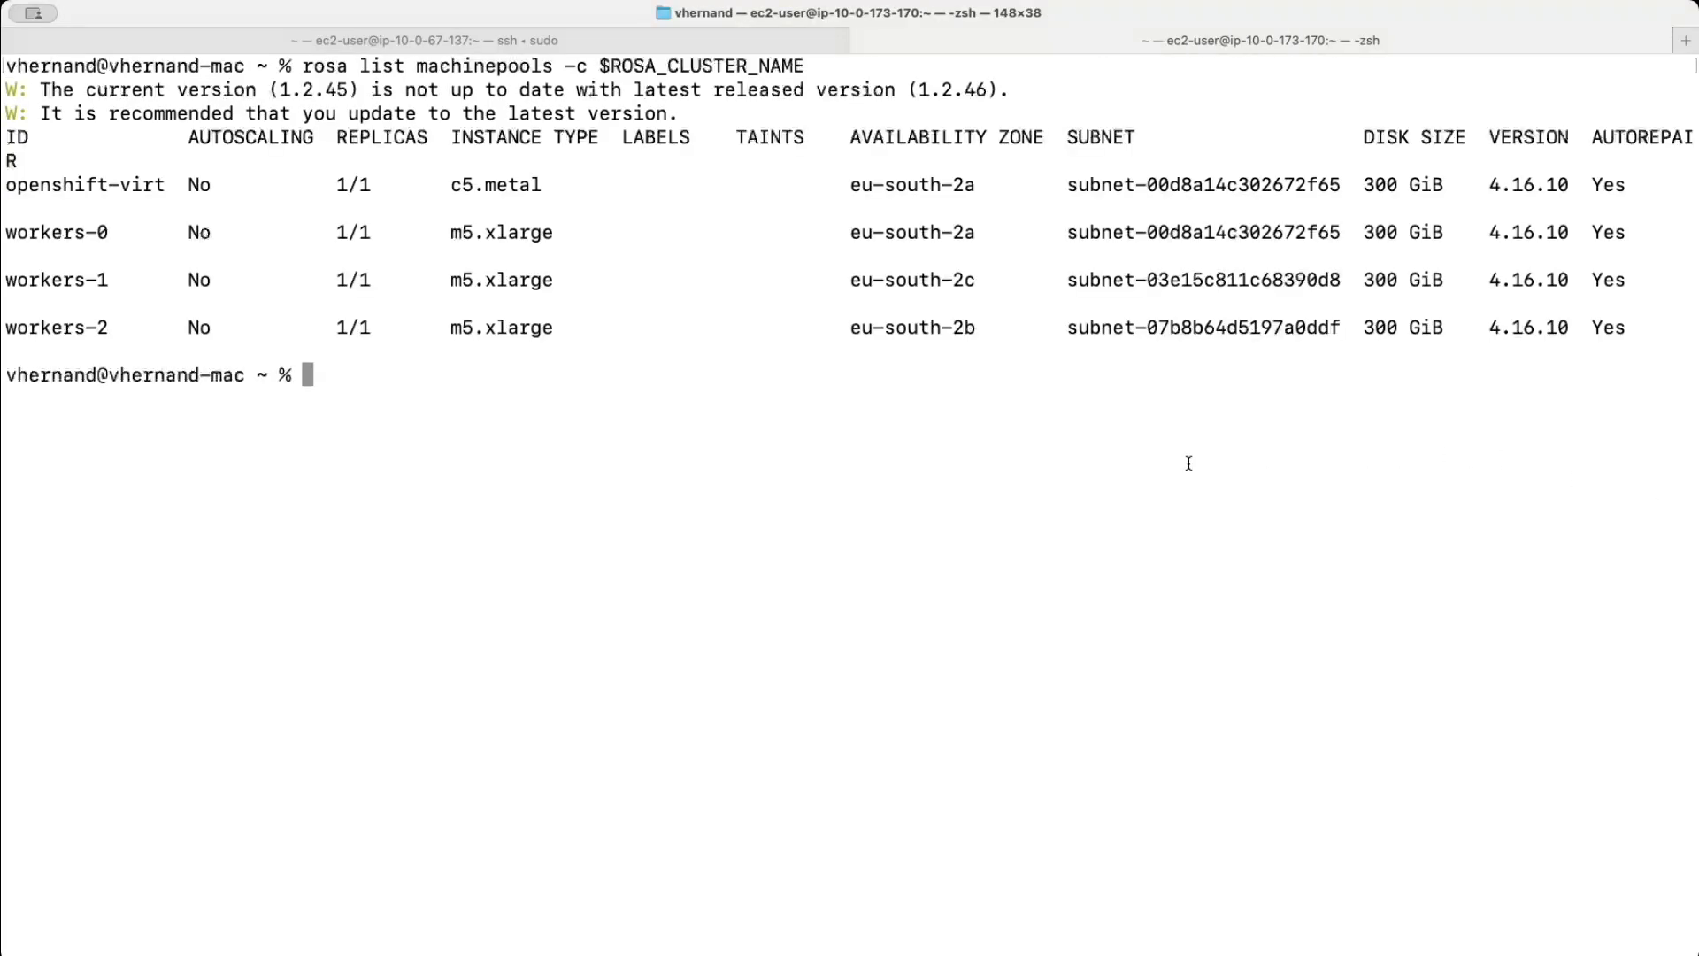
left_click_drag(337, 184, 341, 184)
left_click(343, 184)
Step: Recall and run rosa describe machinepool for openshift-virt
key("ctrl+r")
type("descr")
key("Return")
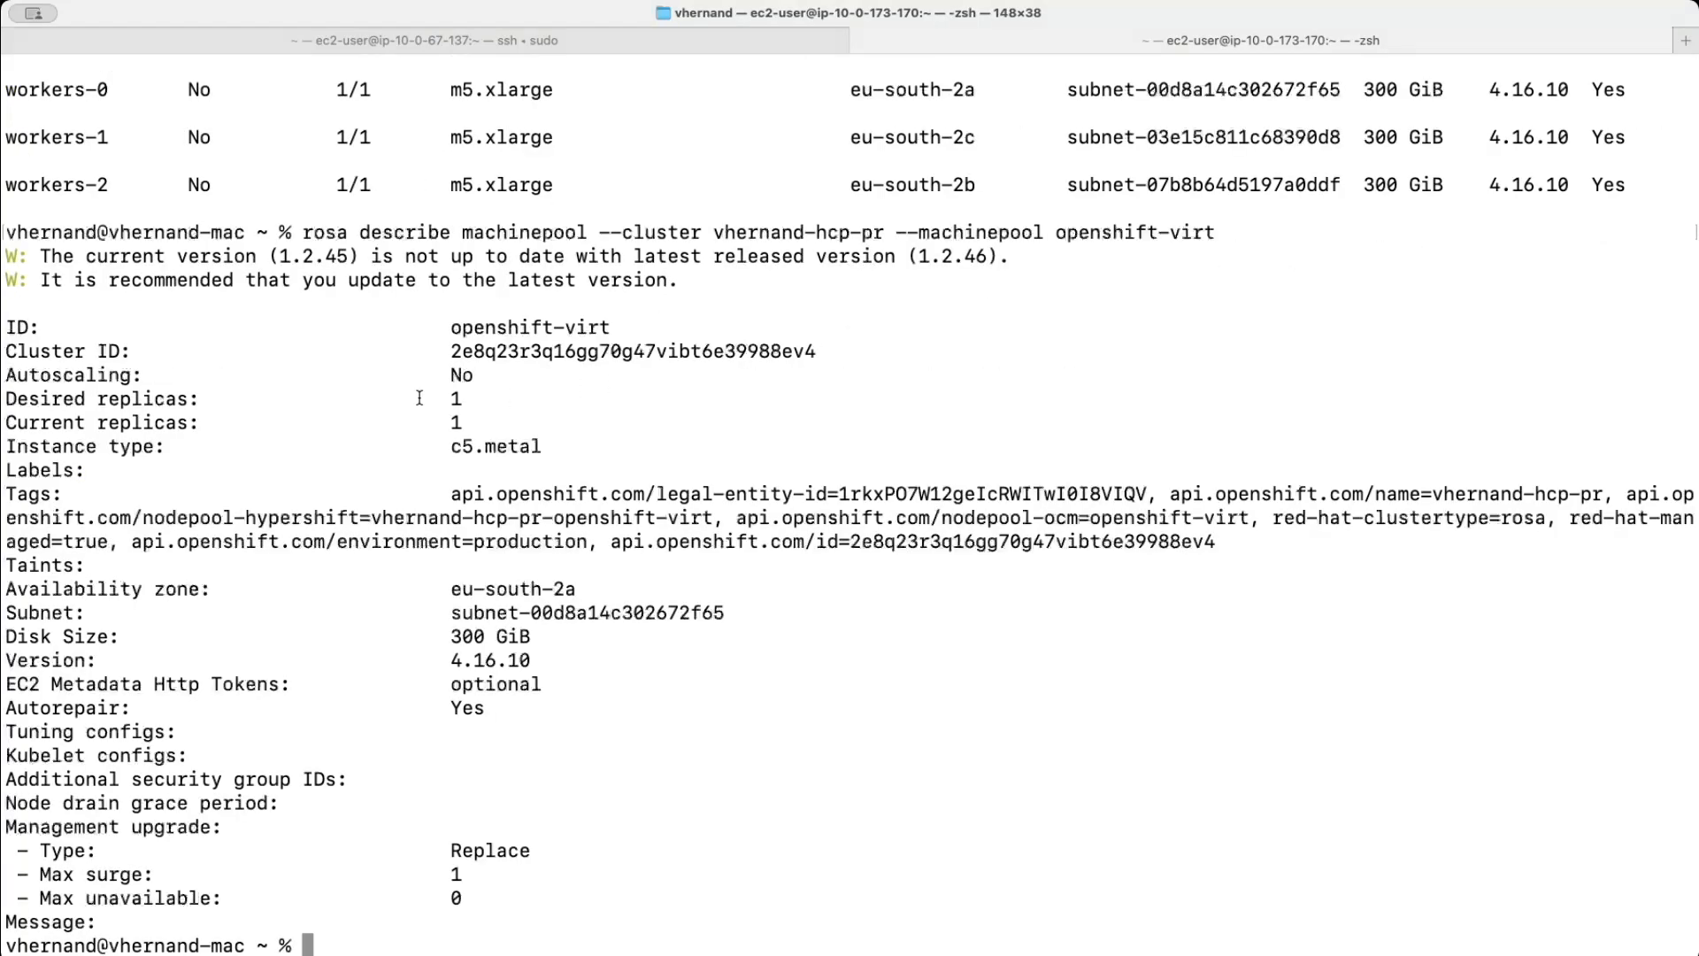
Step: Refresh the EC2 instances to recheck openshift-virt's status checks, then return to the machine pools
double_click(458, 421)
left_click(472, 420)
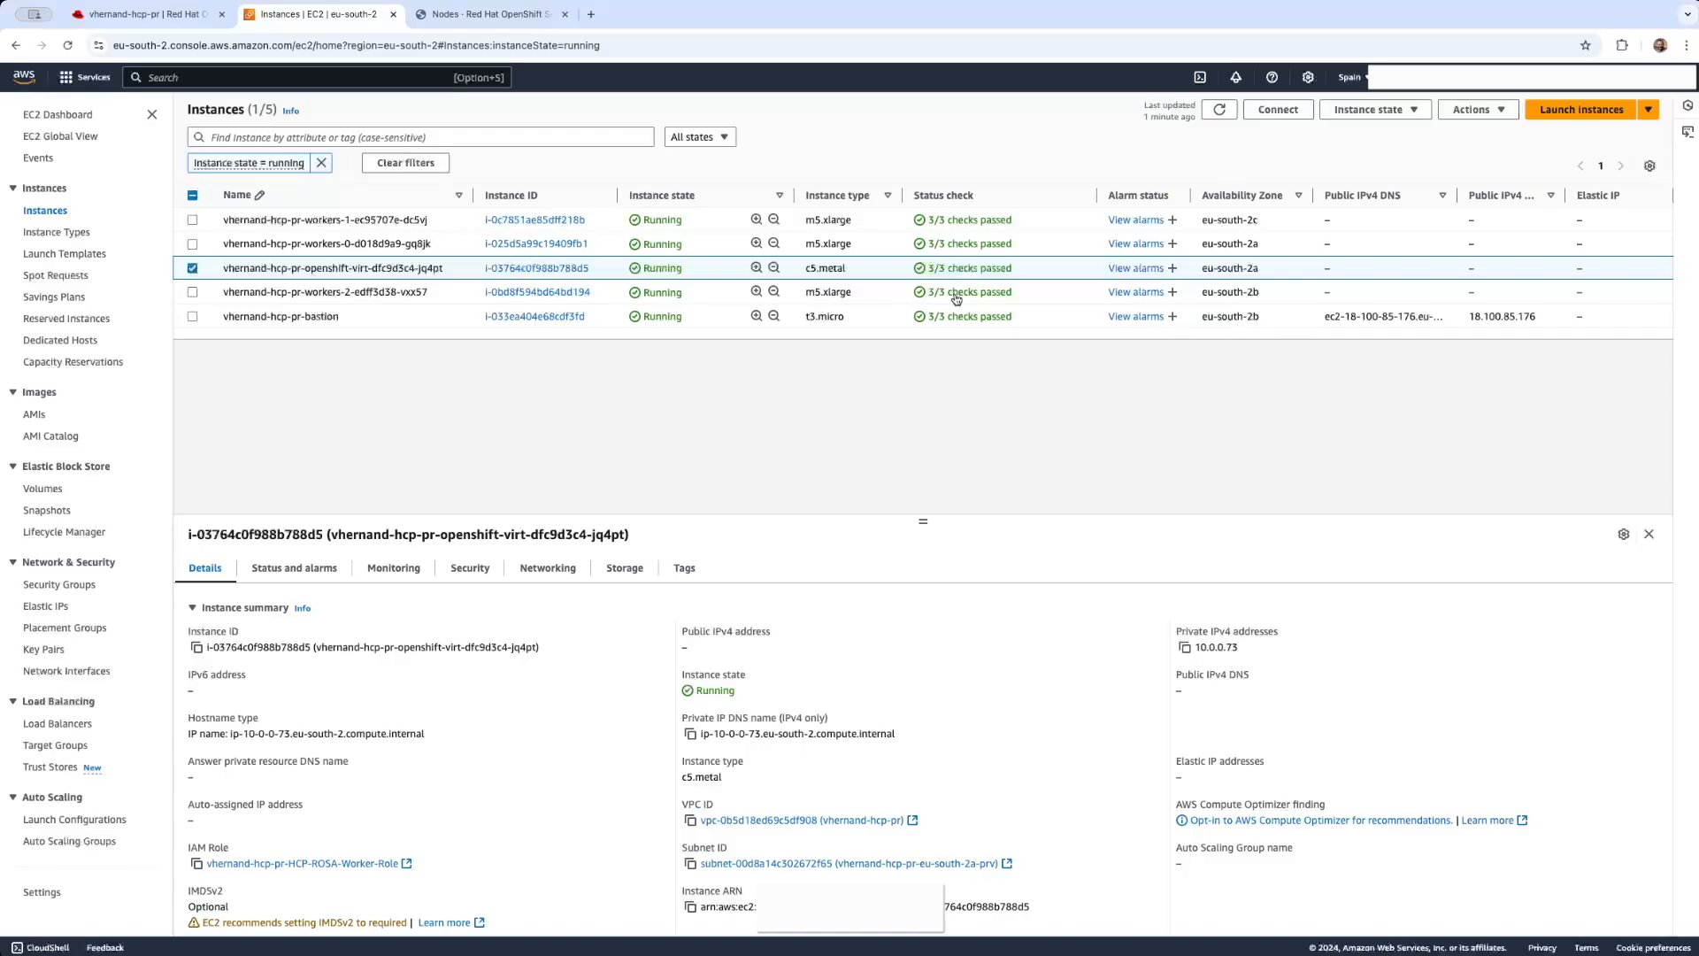
left_click(1220, 108)
left_click(146, 14)
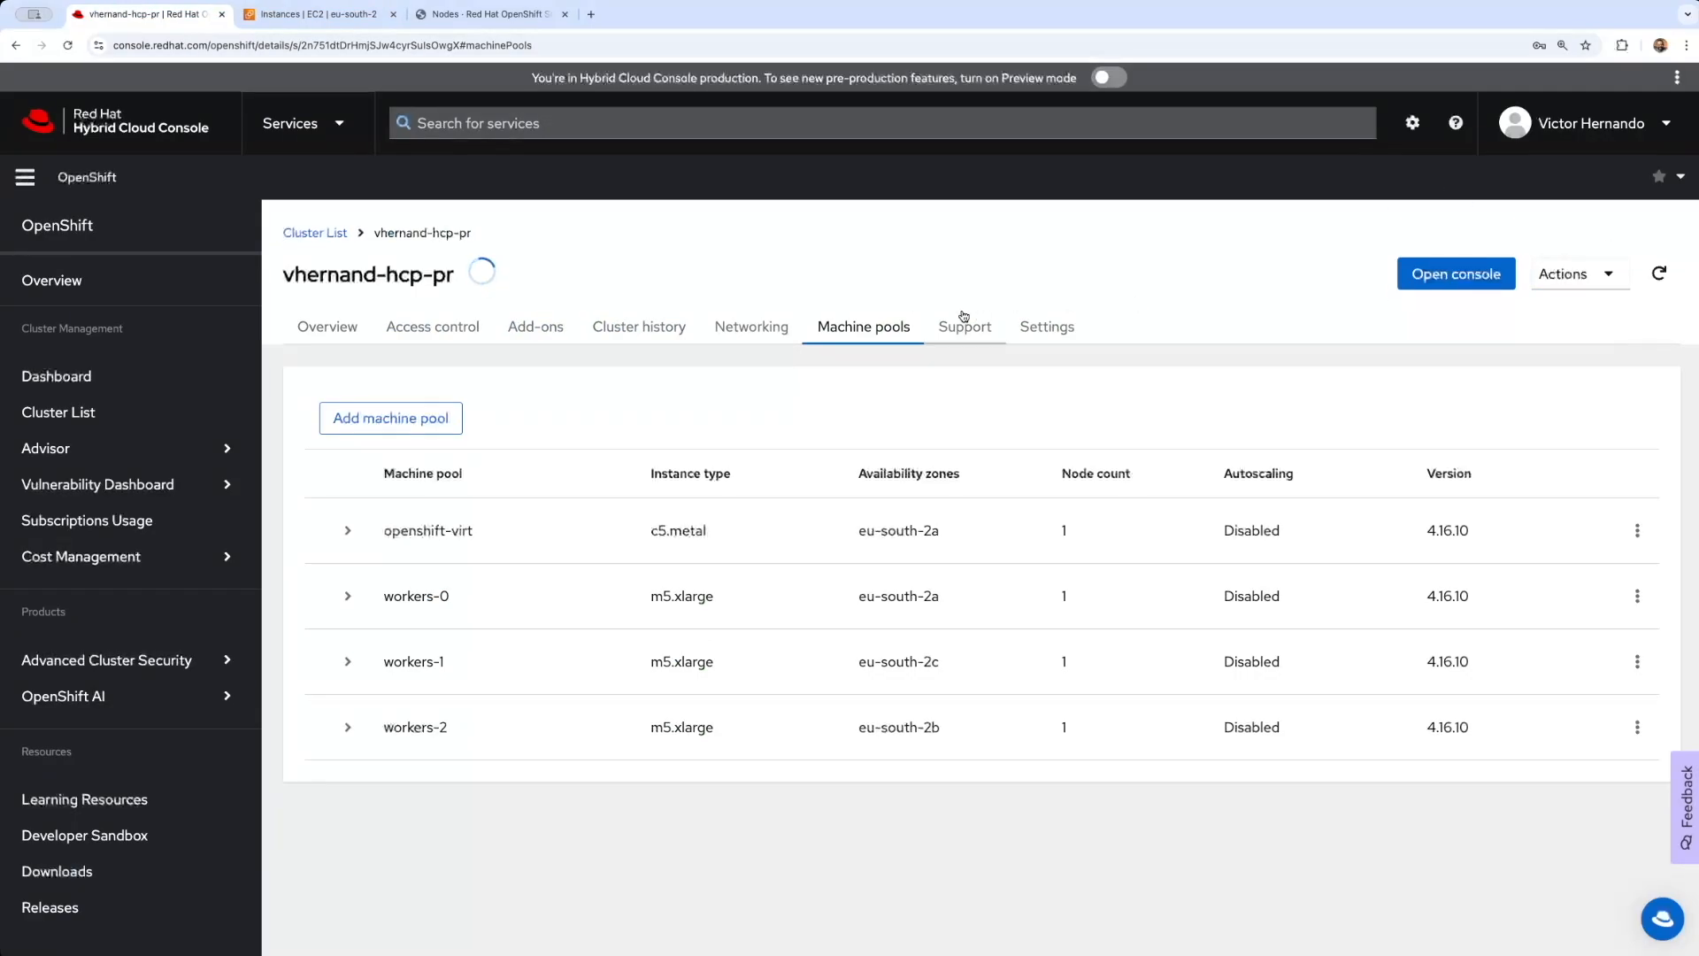
Step: Expand openshift-virt to check its subnet, then verify the c5.metal node on the Nodes page
left_click(346, 534)
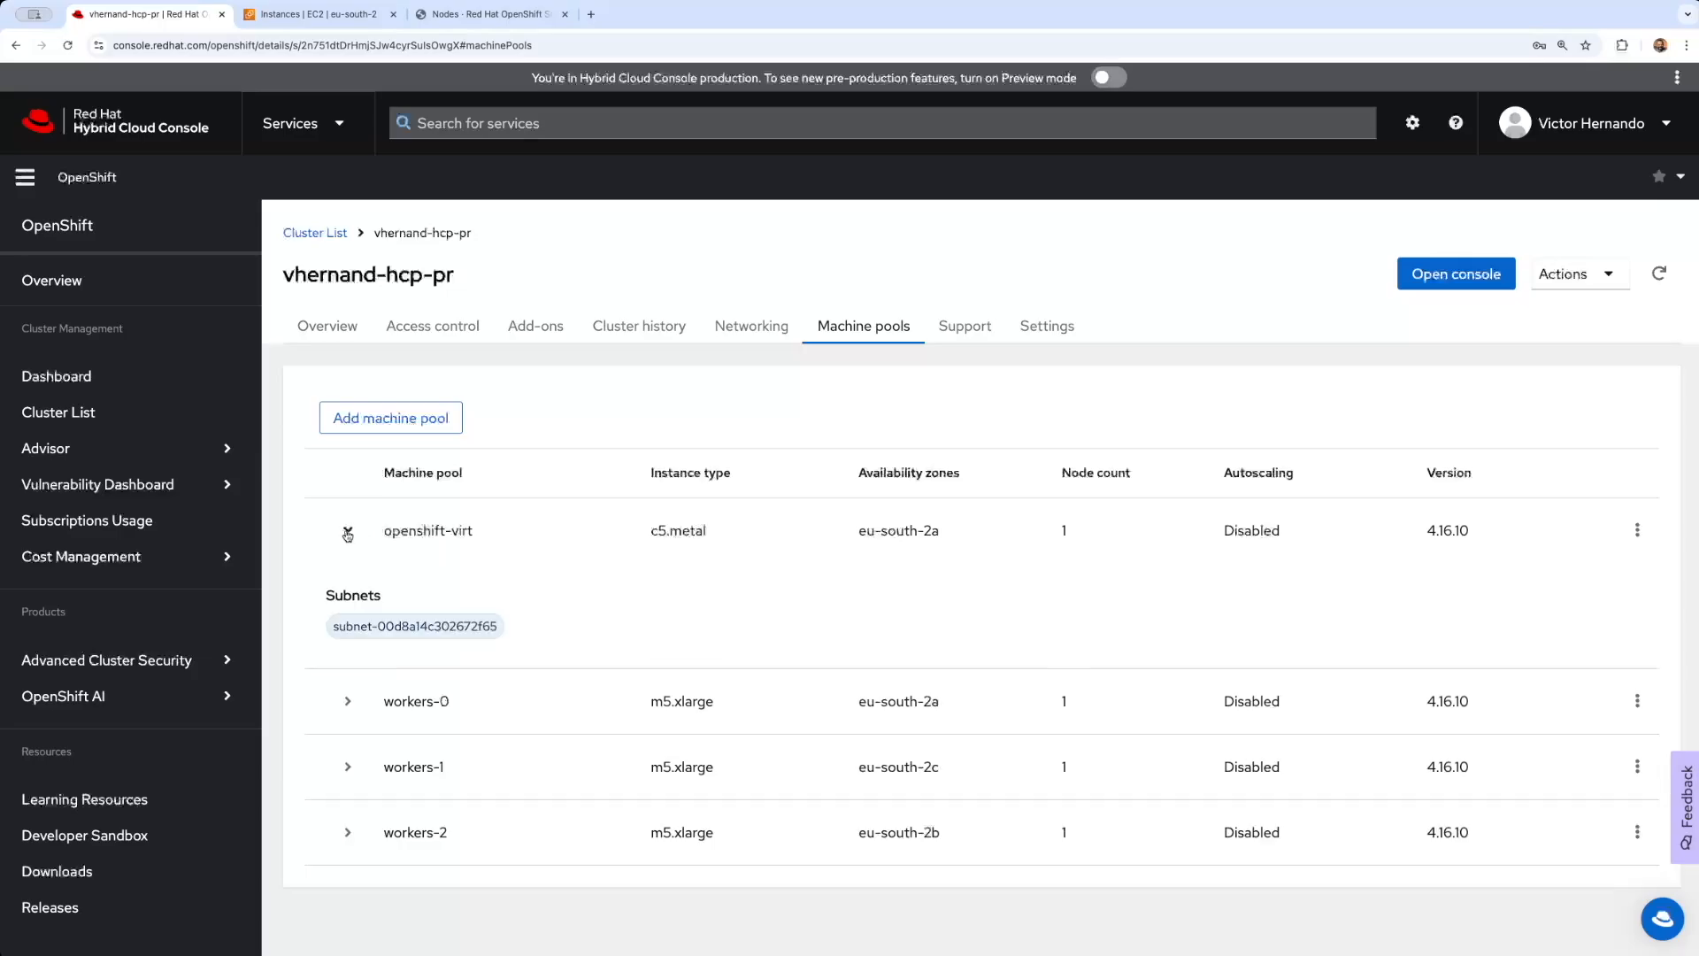
left_click(485, 14)
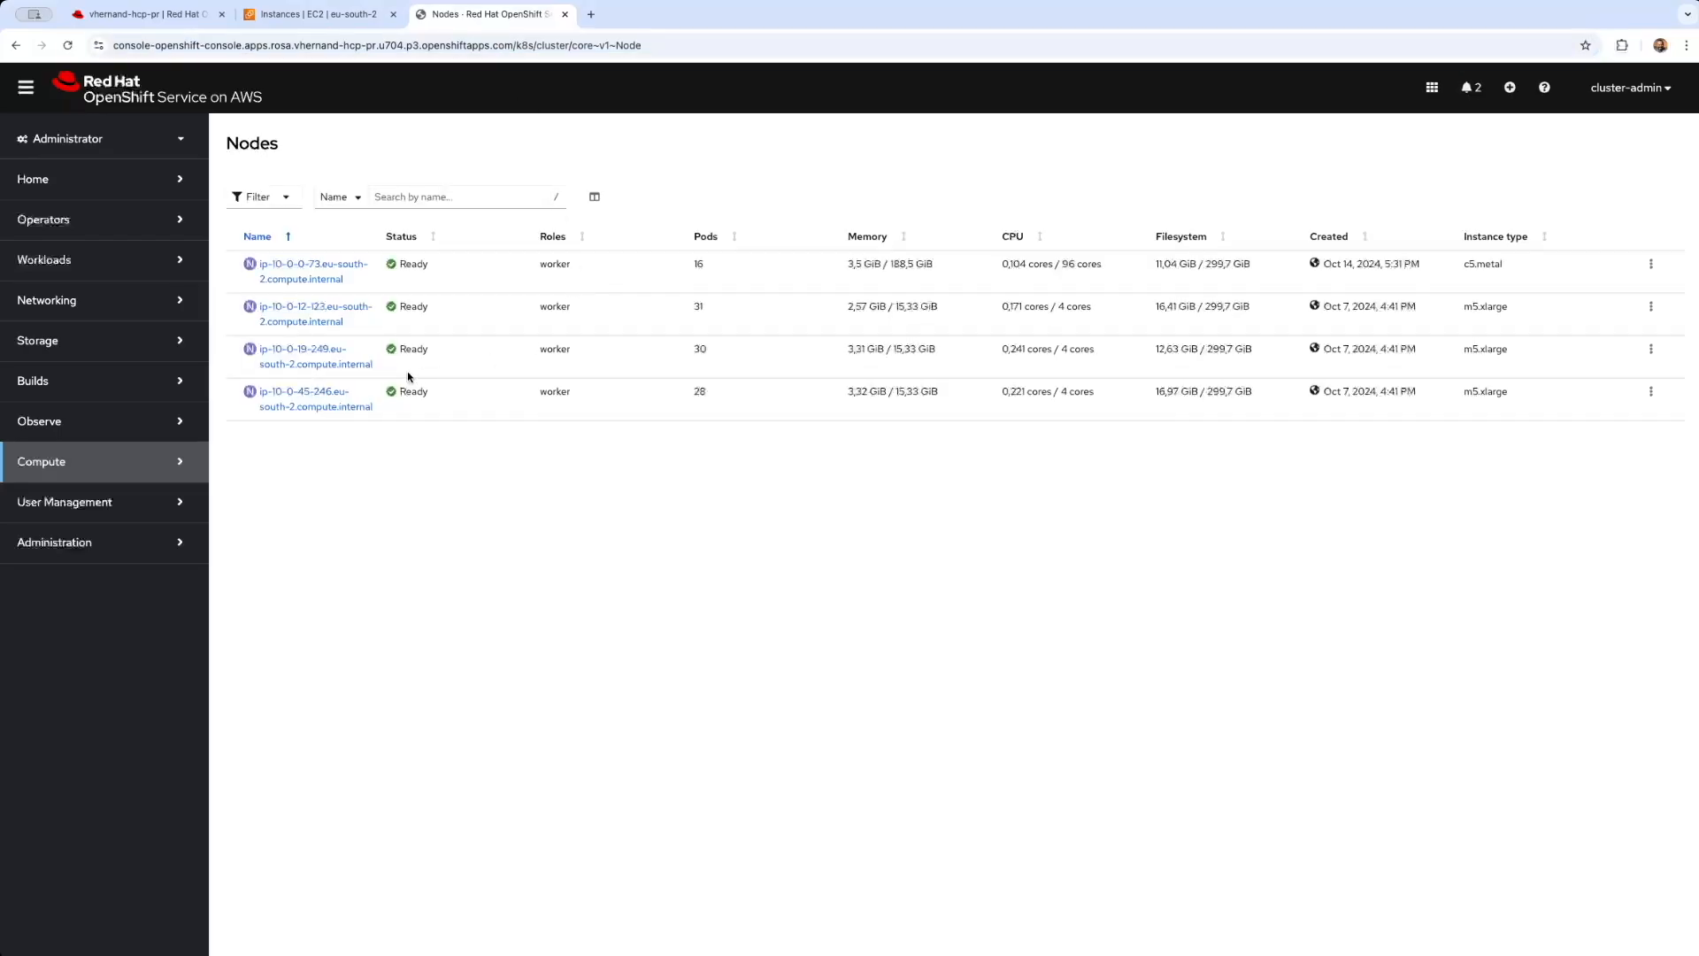
double_click(1479, 263)
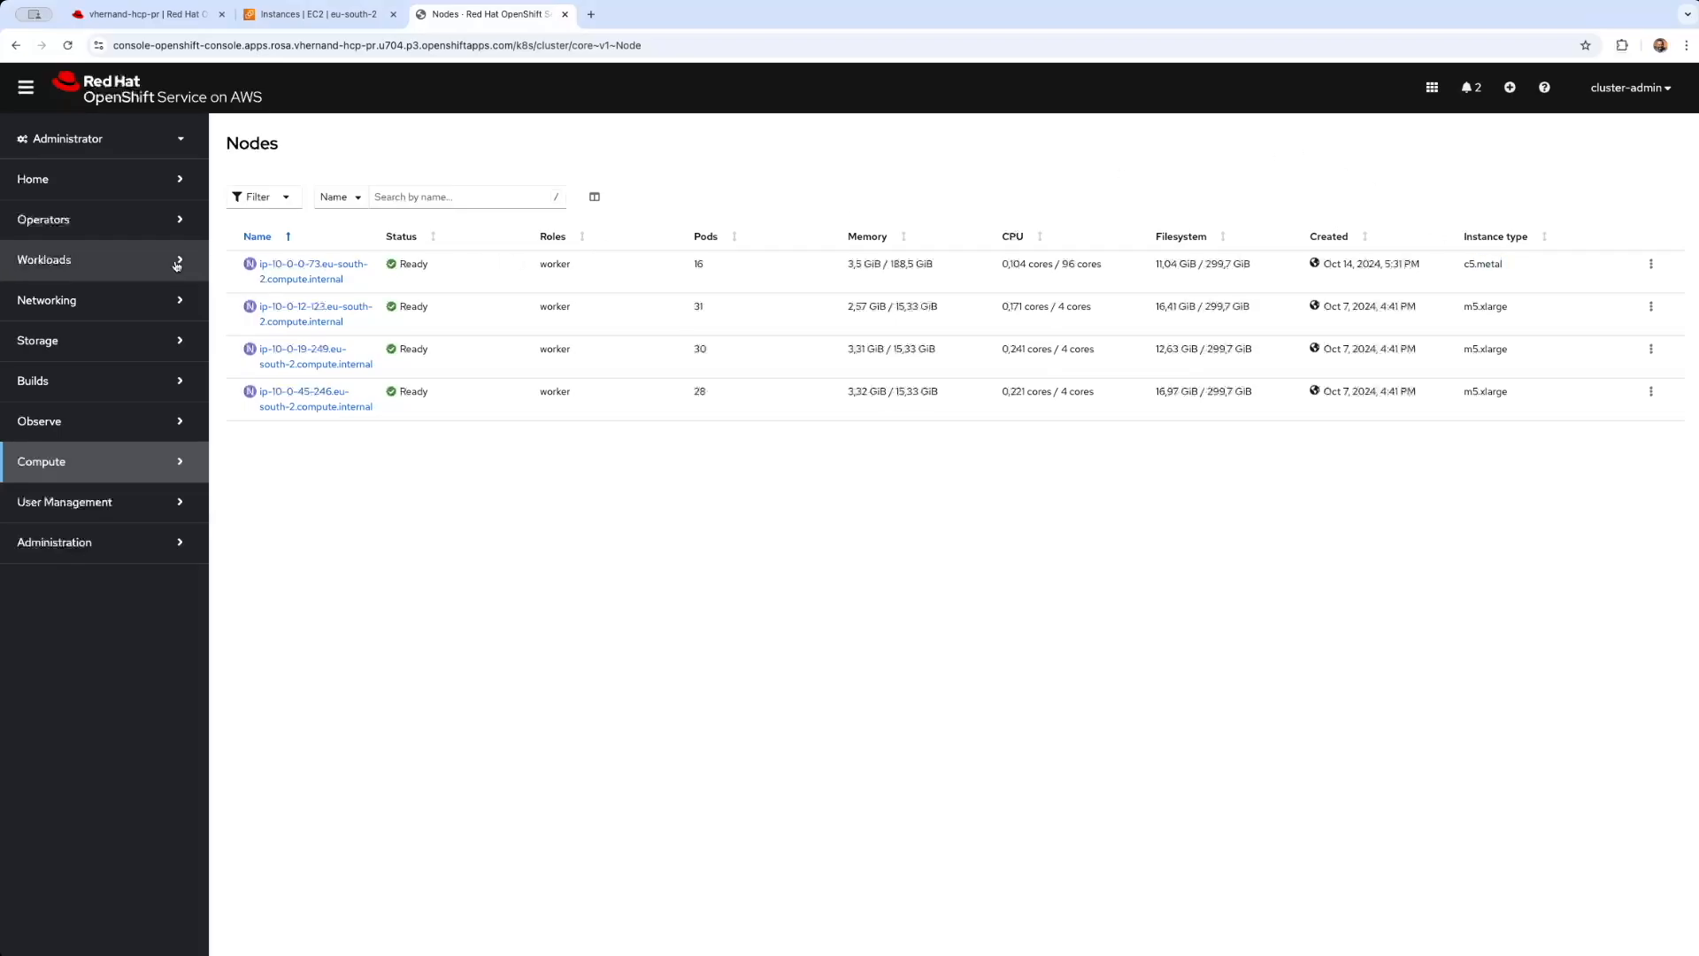
left_click(130, 225)
Step: Install the OpenShift Virtualization operator from OperatorHub on the stable channel with default settings
left_click(133, 253)
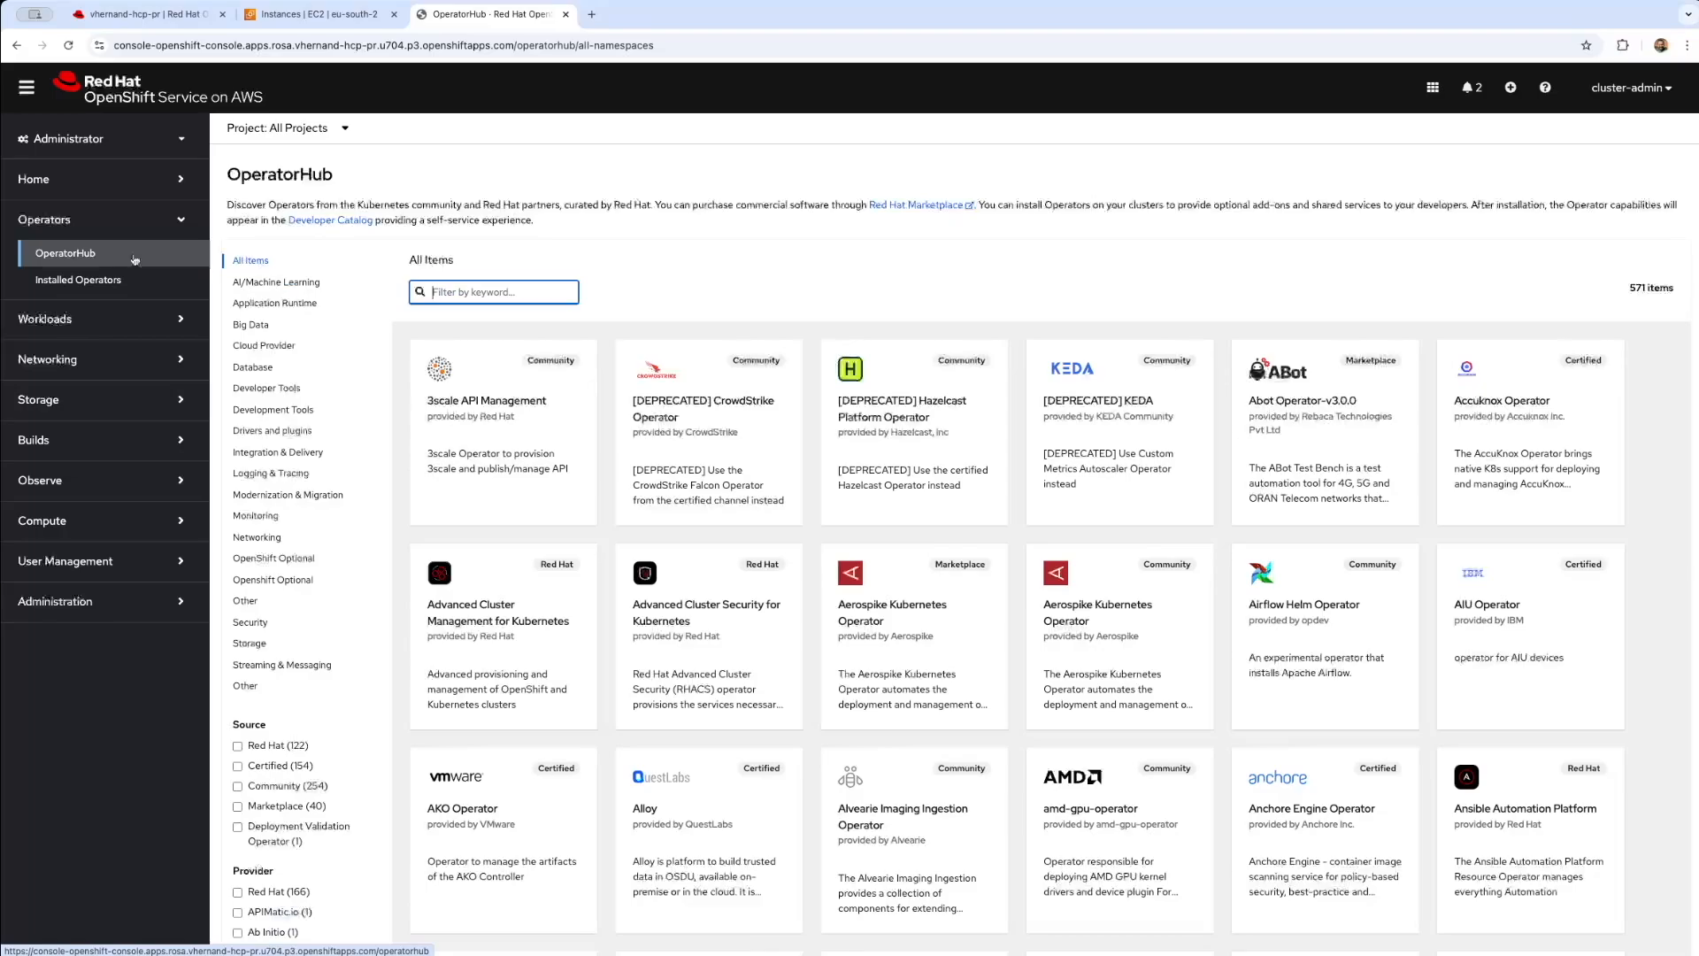
left_click(478, 291)
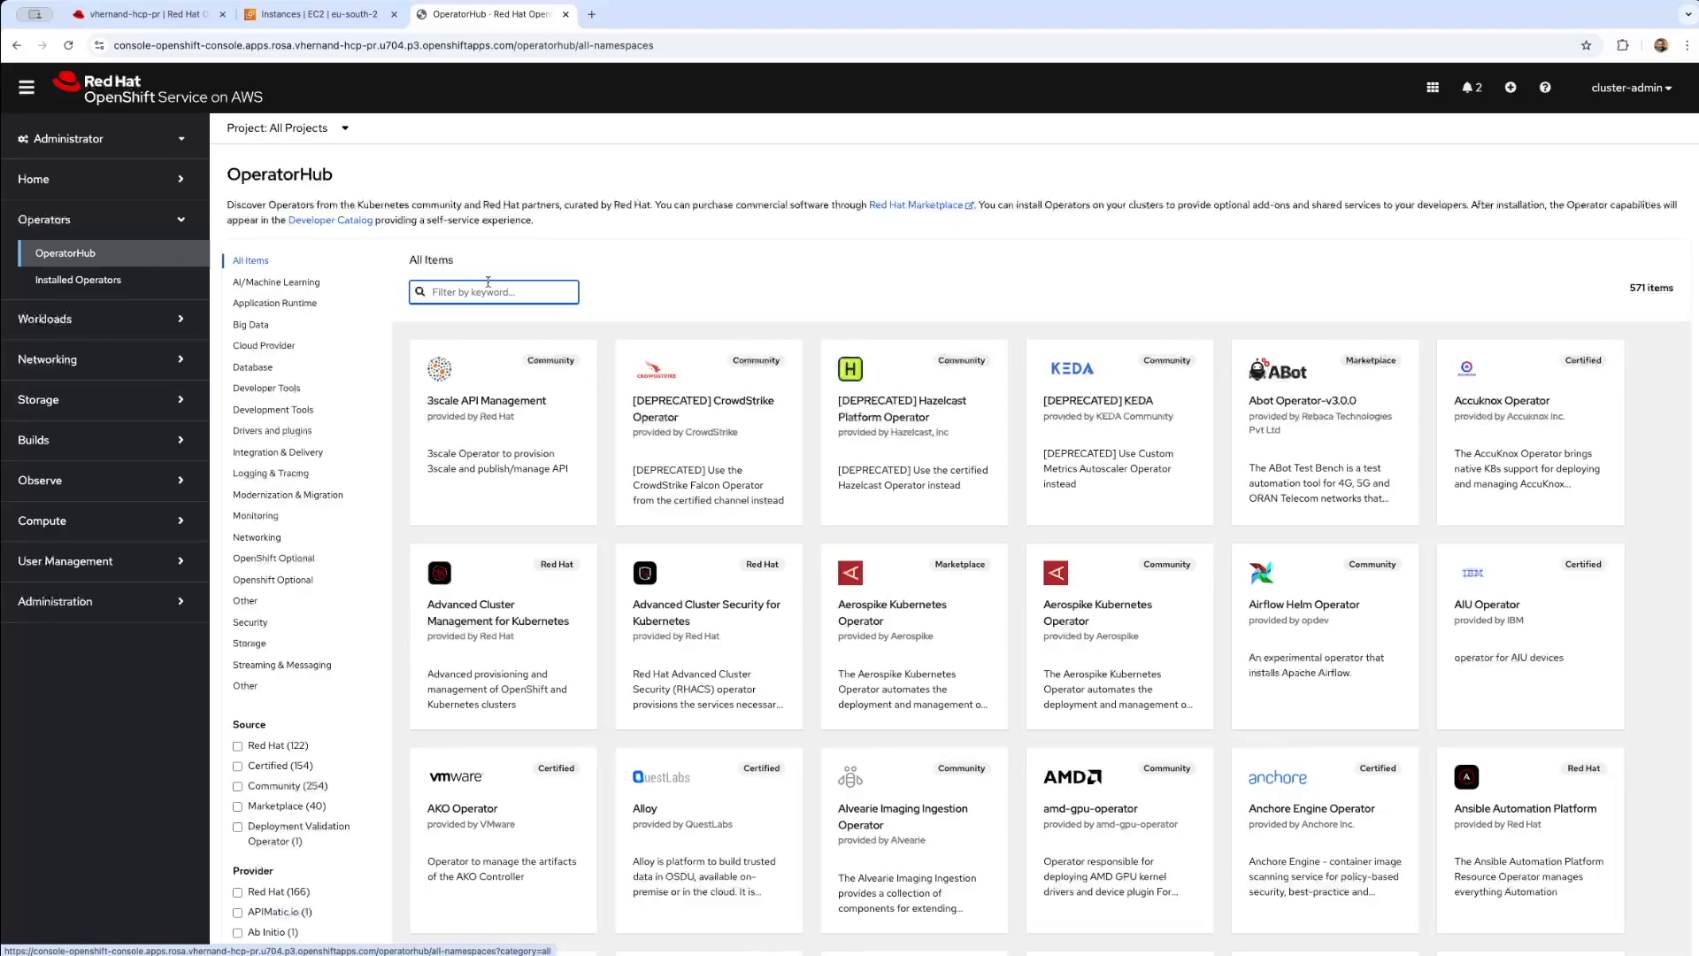
type("virtual")
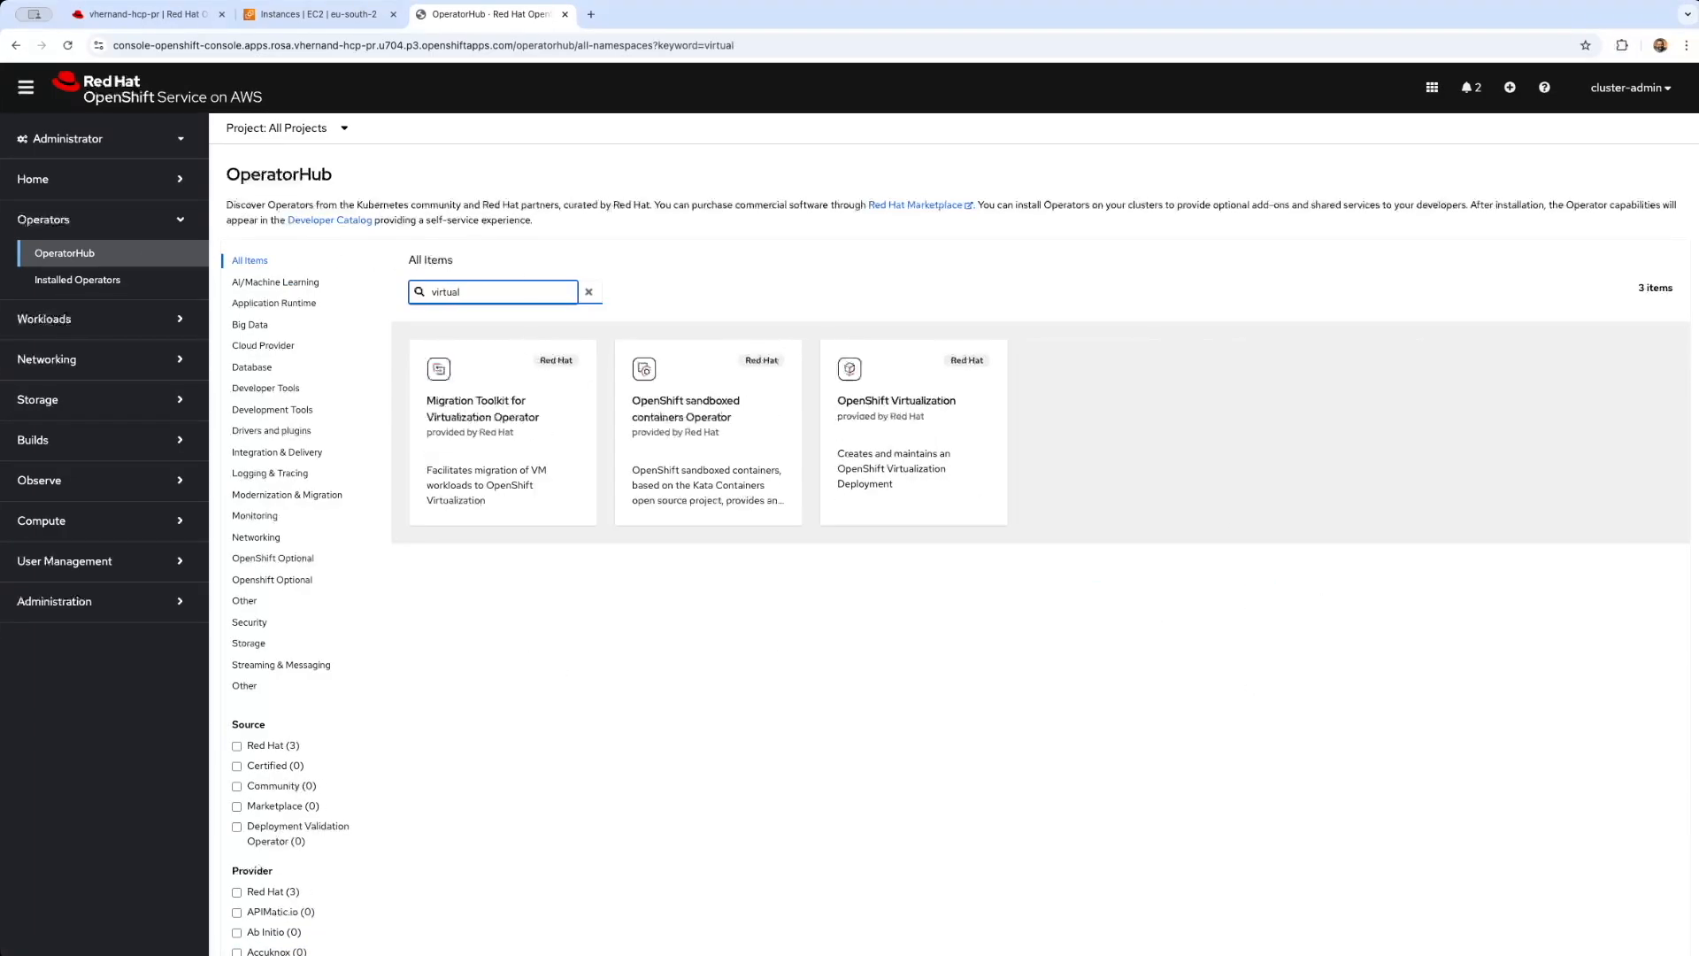
left_click(891, 409)
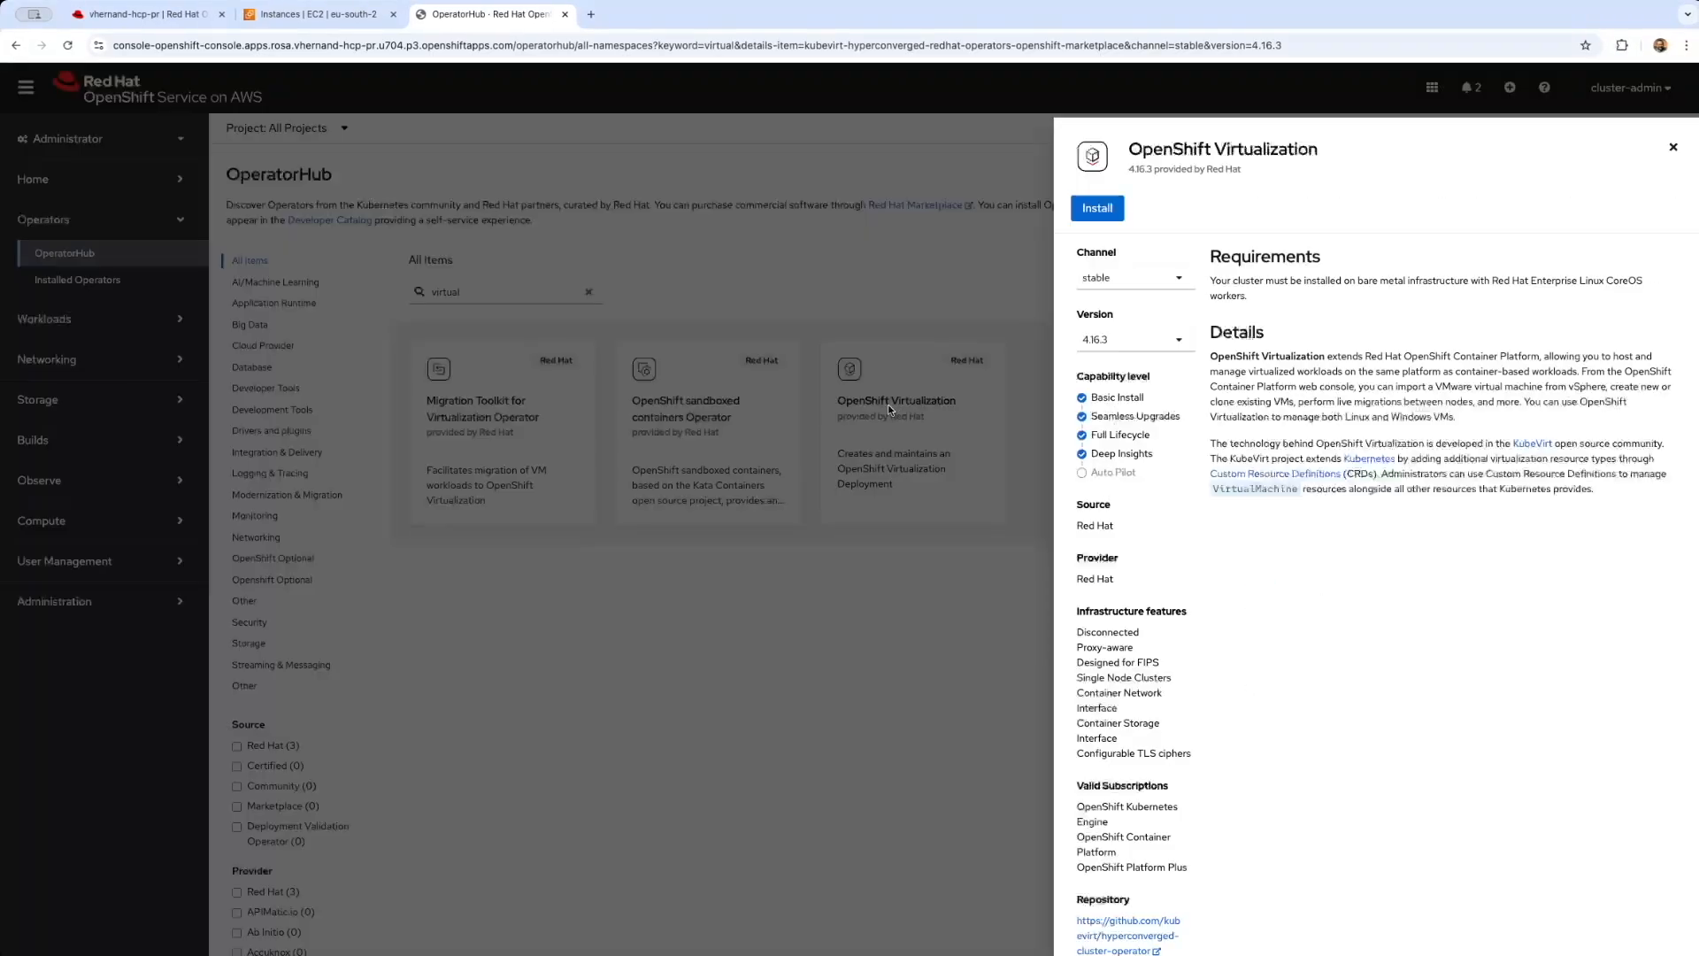
left_click(1098, 209)
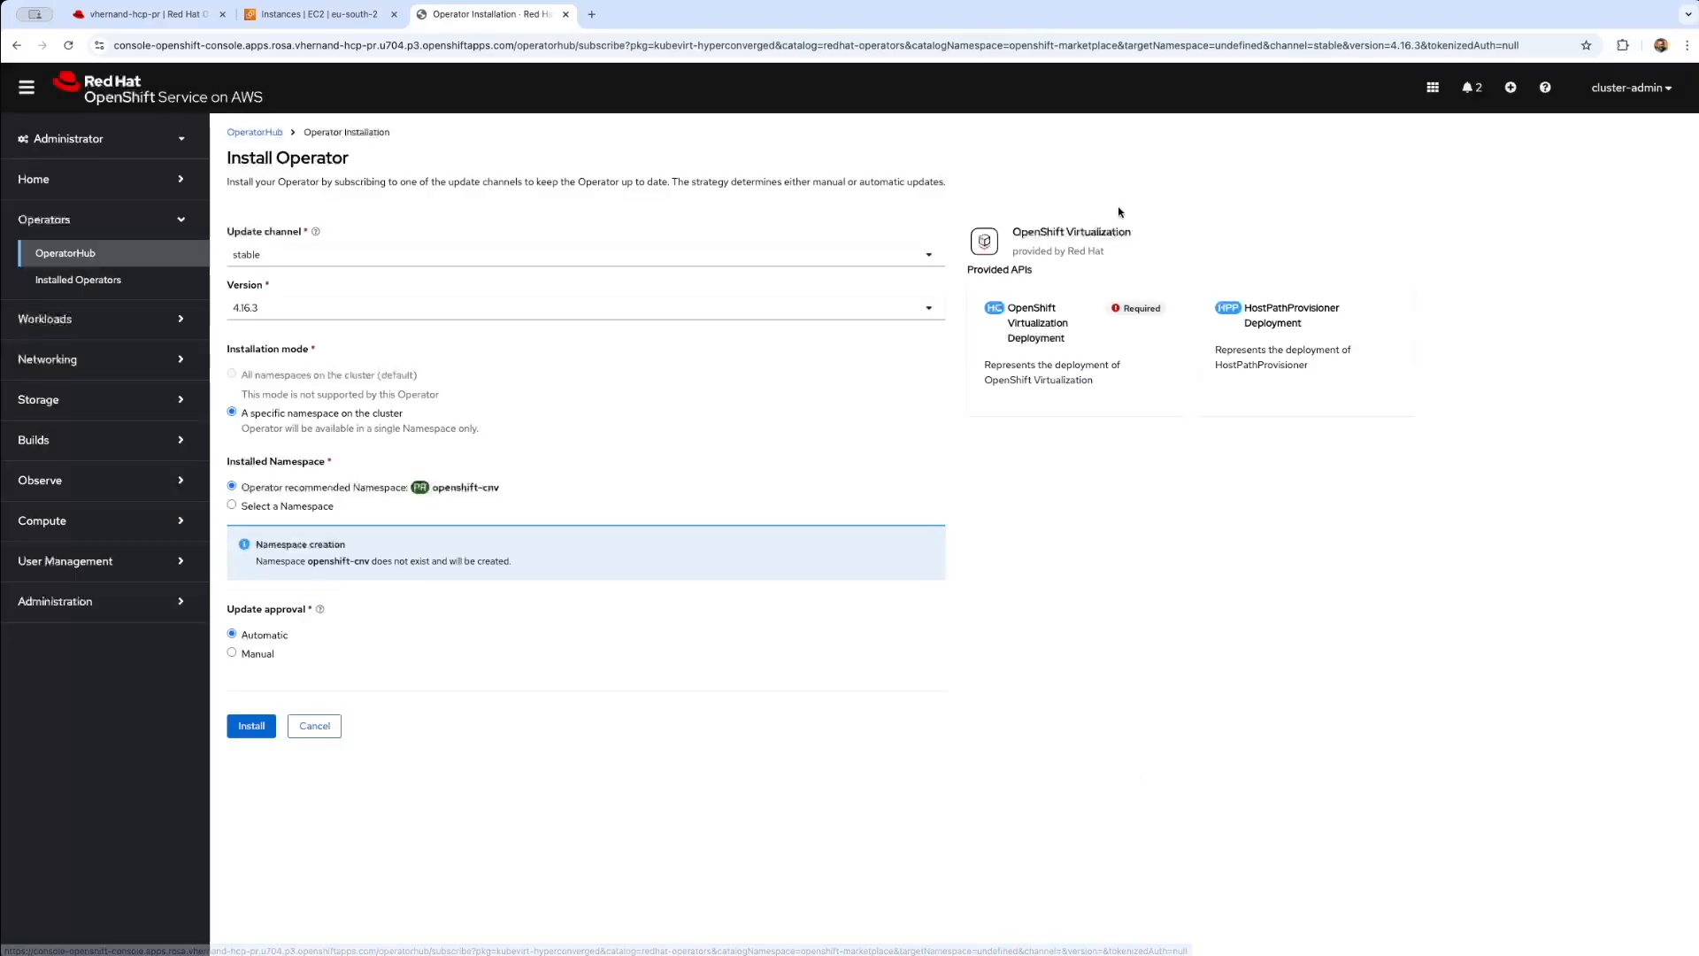
left_click(412, 259)
left_click(411, 259)
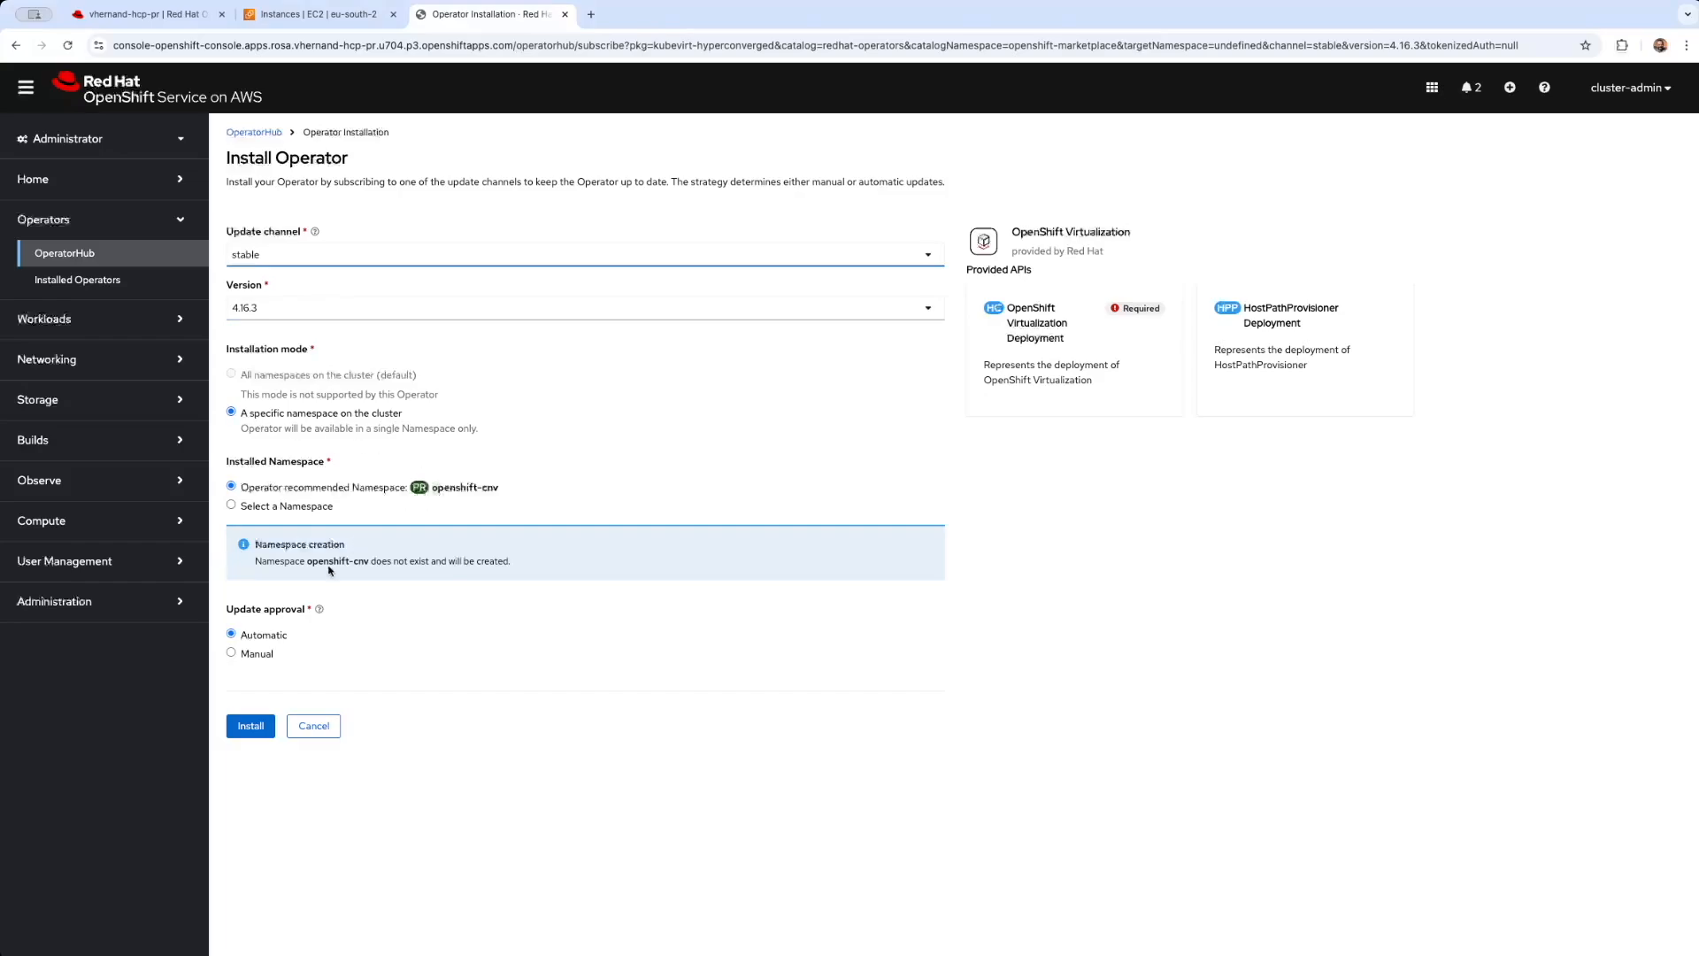
left_click(253, 719)
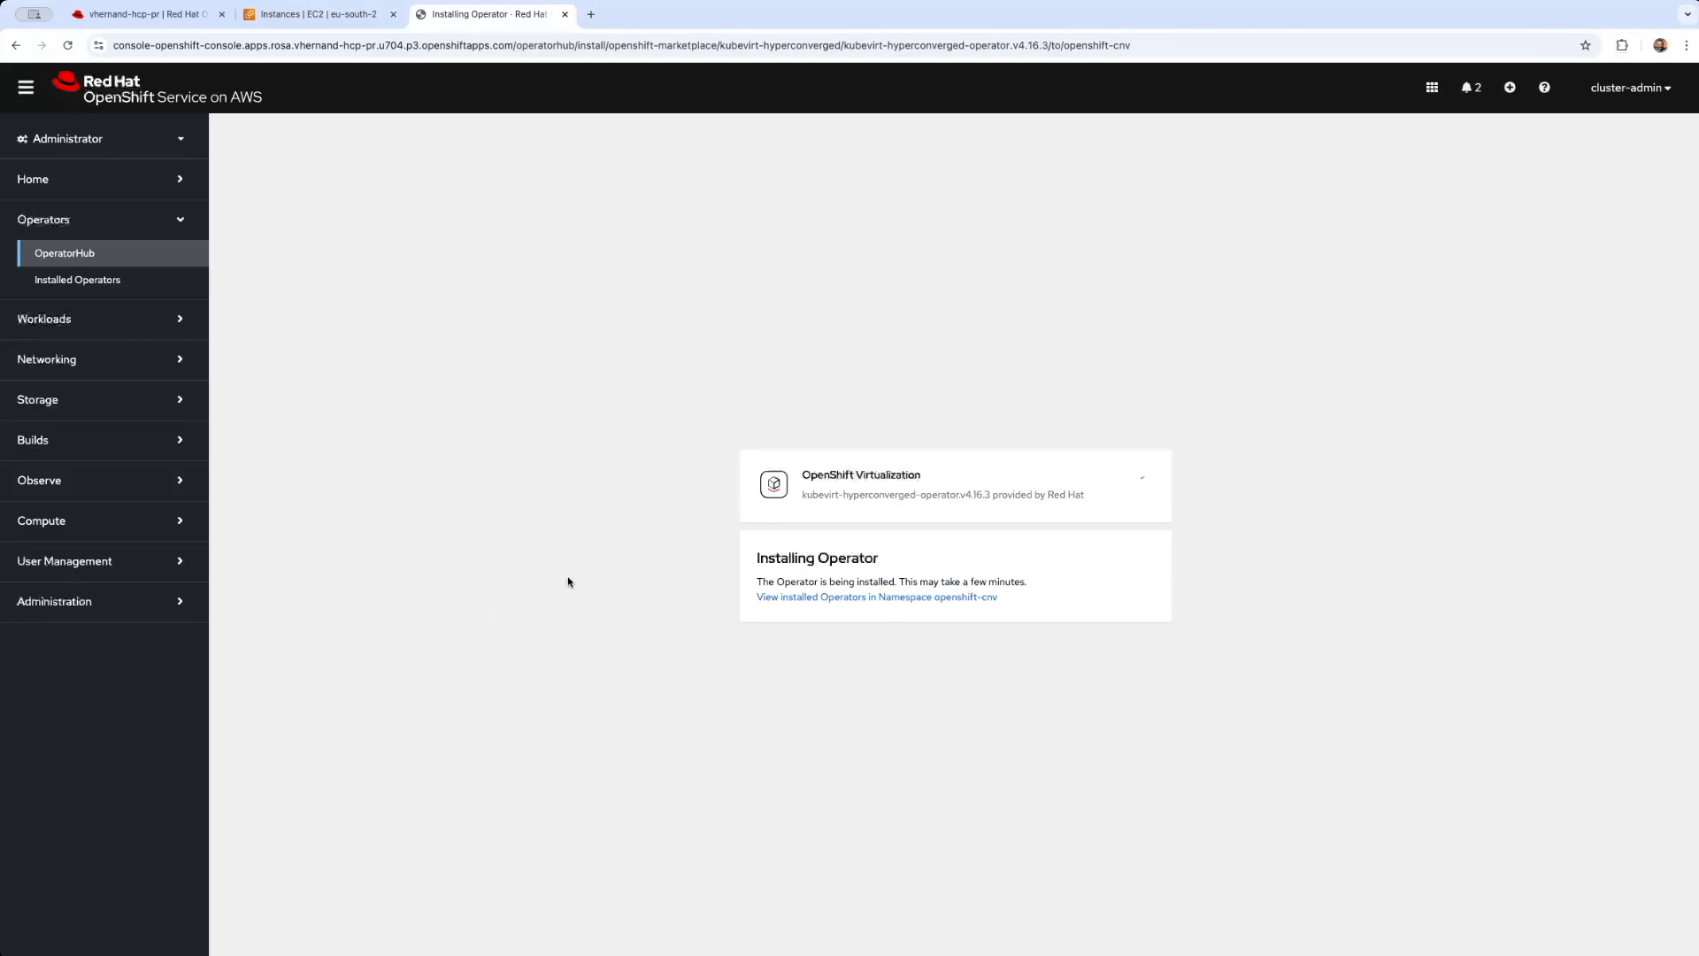
Step: Create the kubevirt-hyperconverged HyperConverged instance with default settings from the OpenShift Virtualization operator in openshift-cnv
left_click(920, 599)
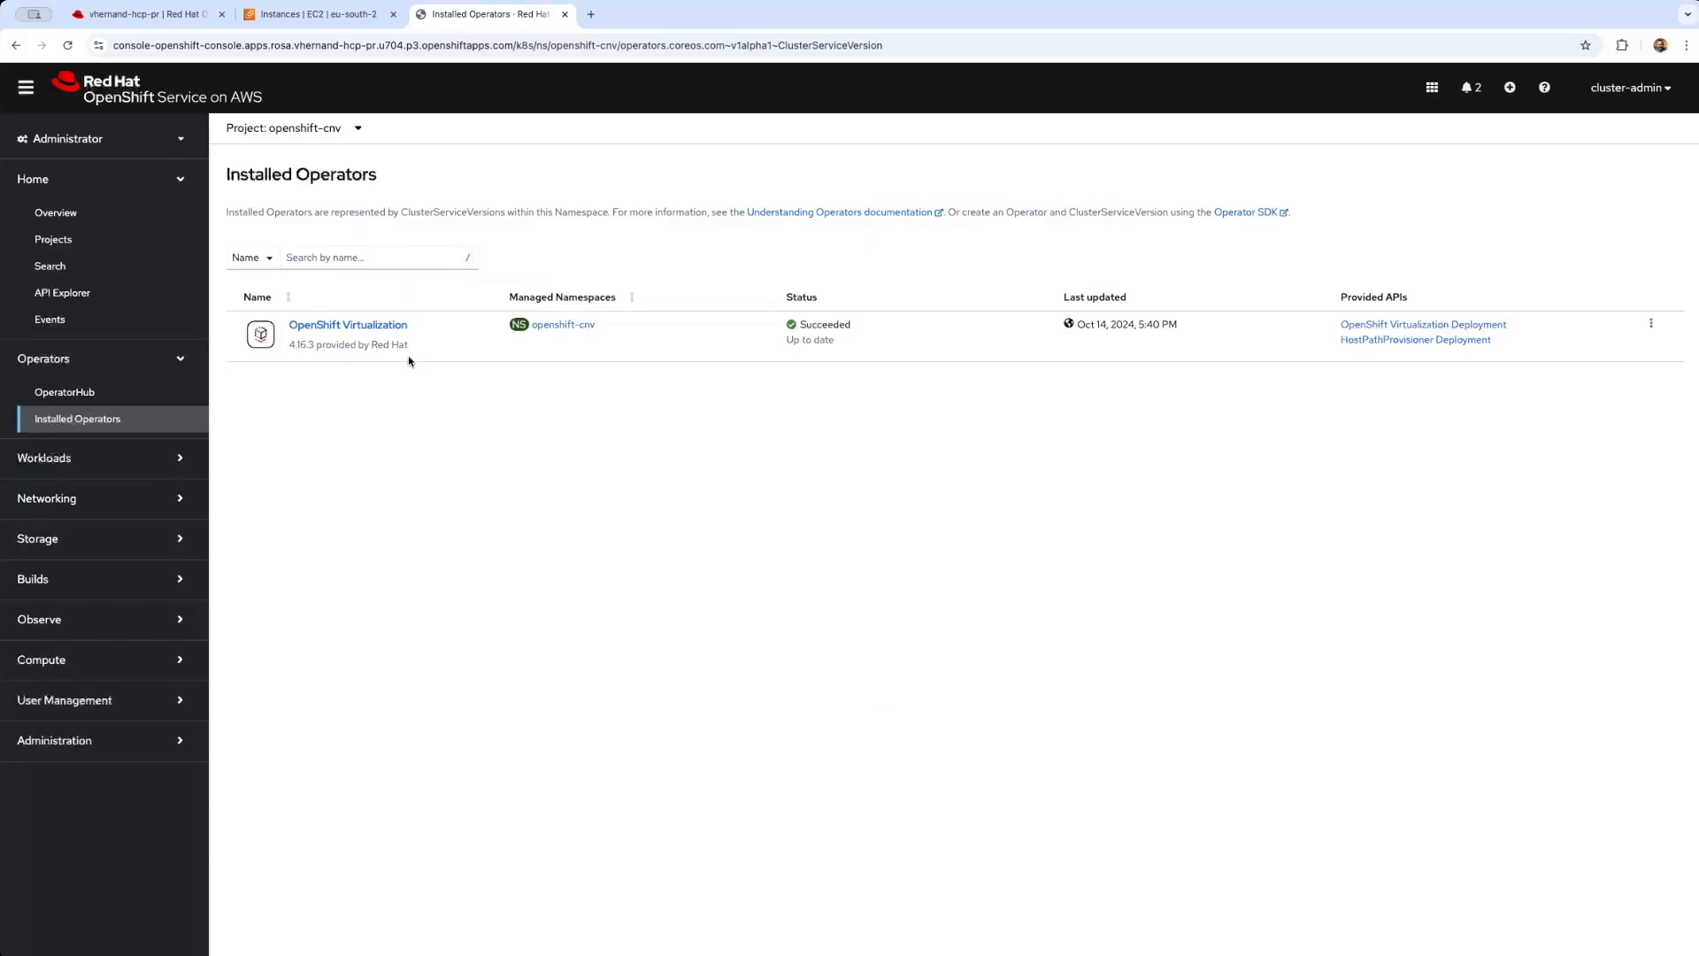
left_click(389, 327)
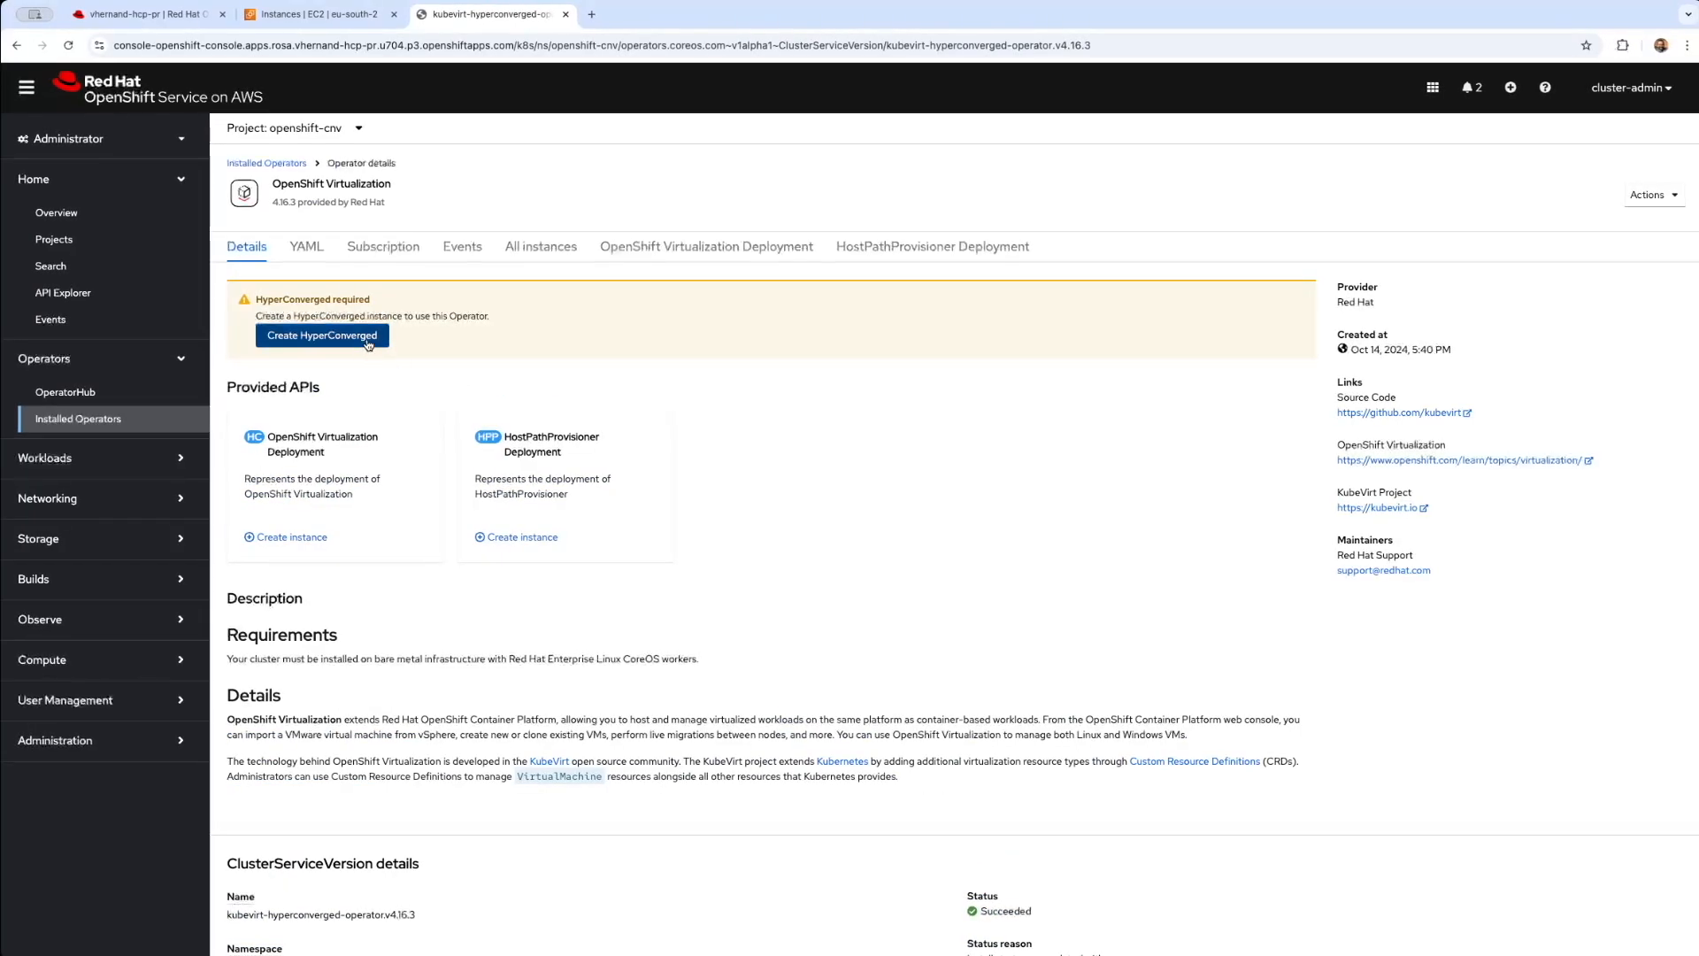
left_click(375, 342)
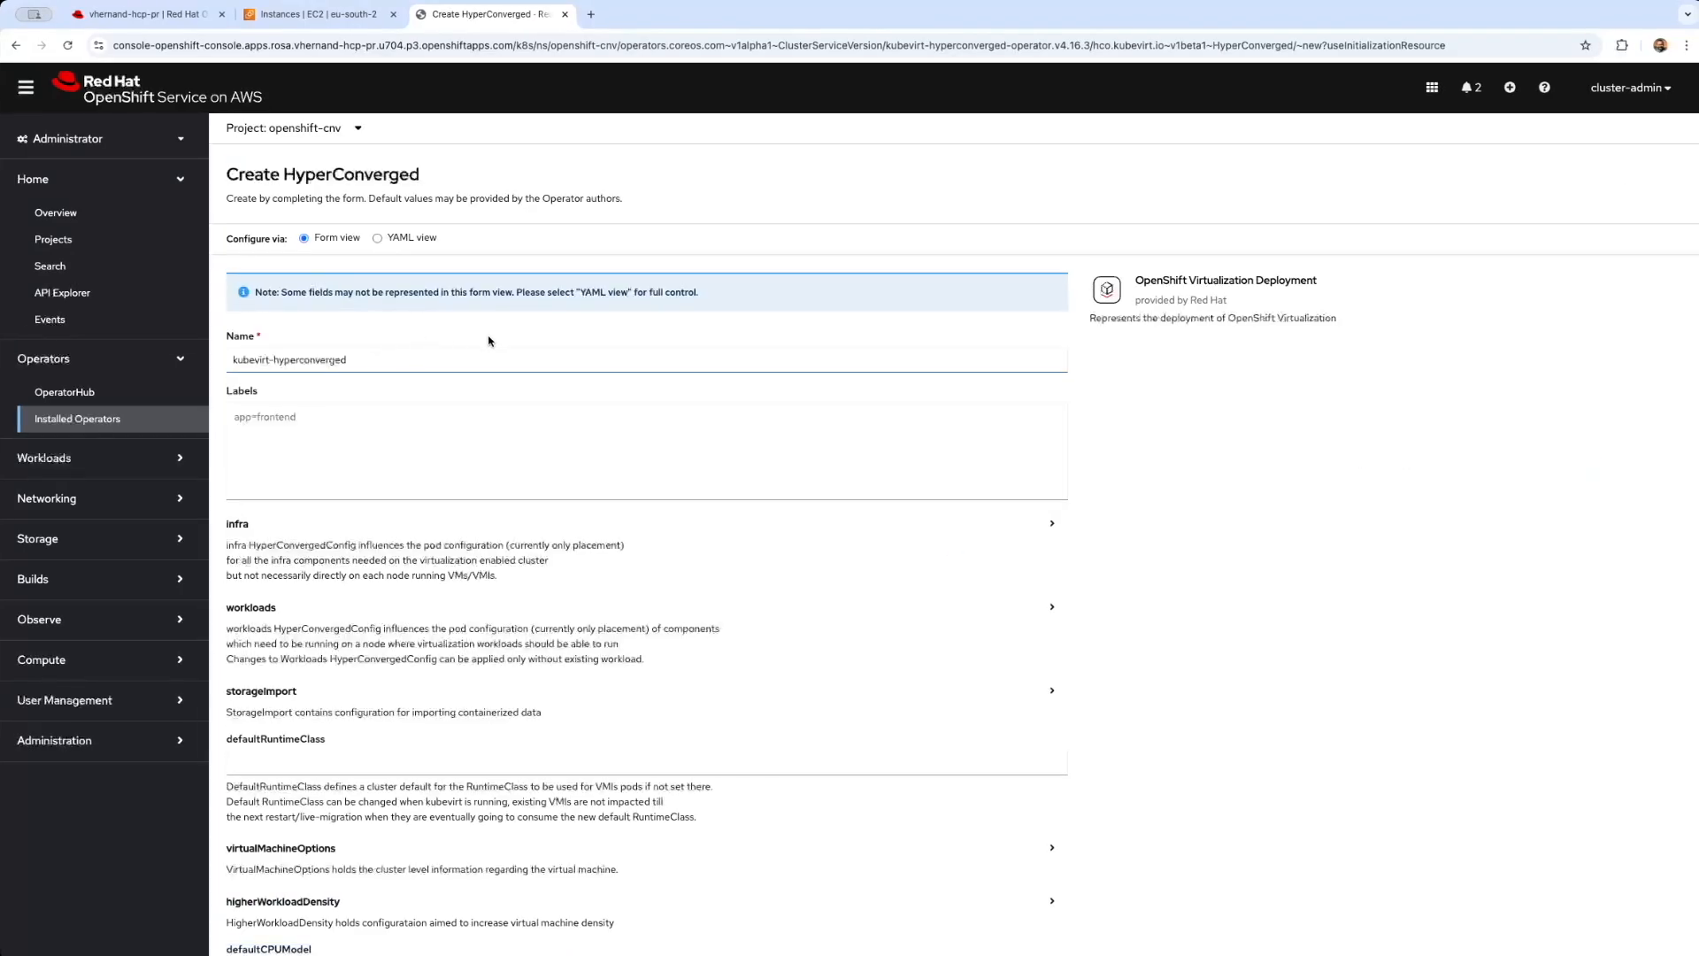
scroll(701, 464, "down", 3)
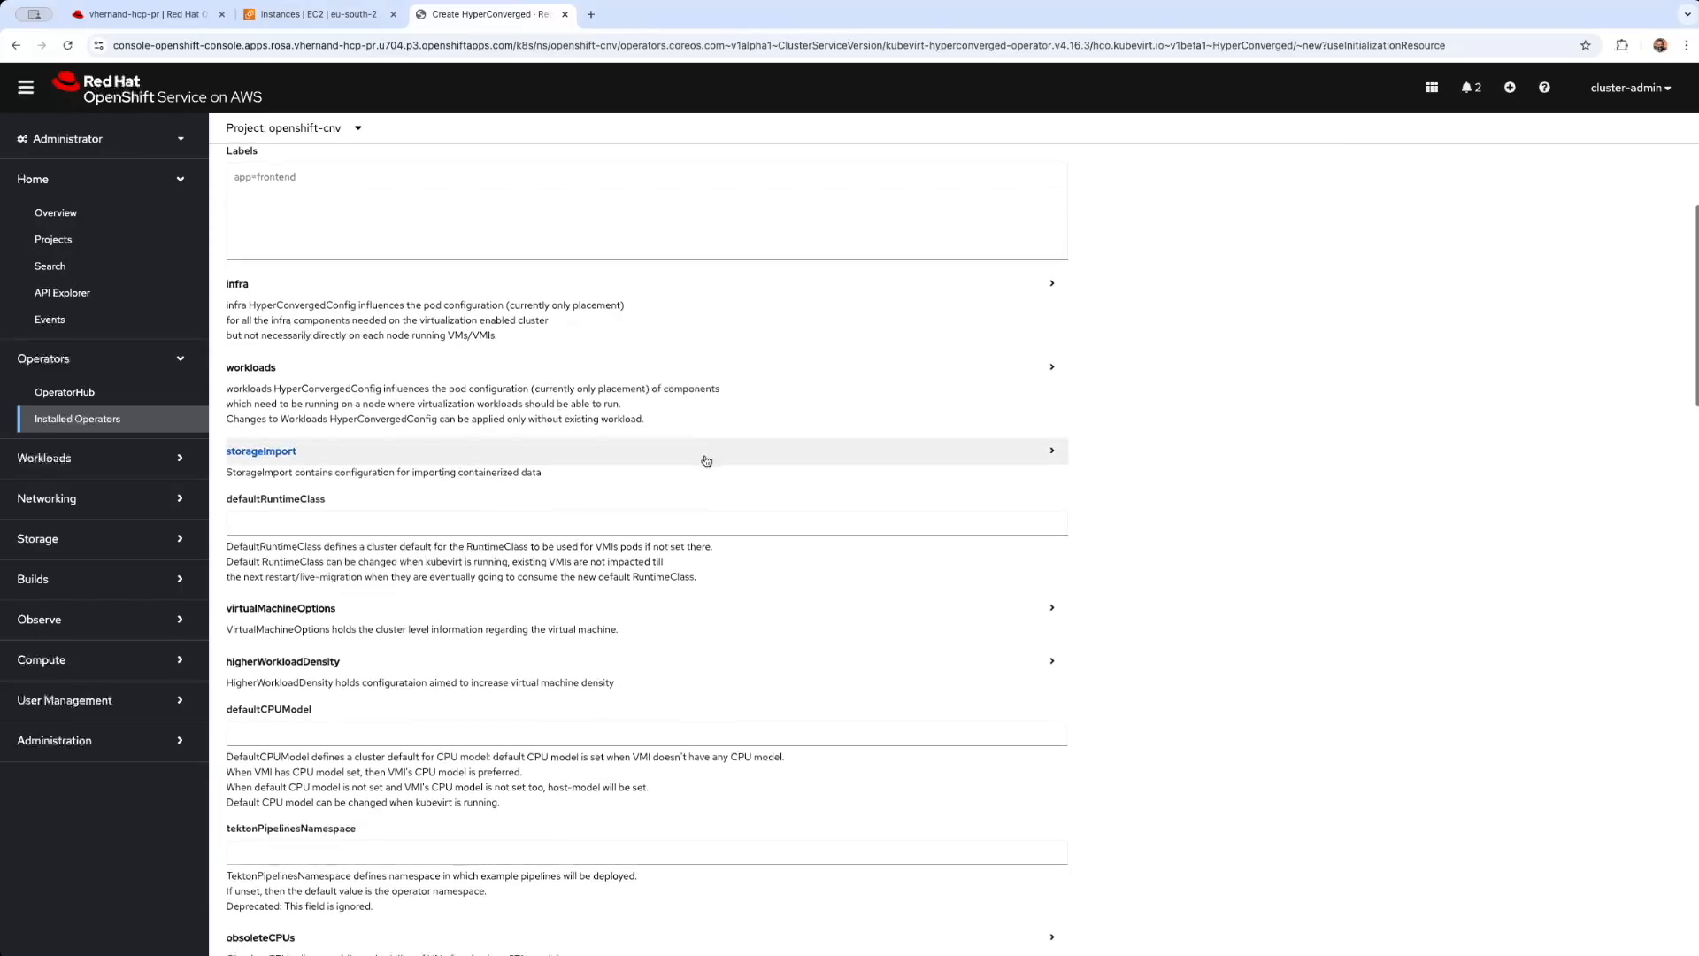
scroll(705, 460, "down", 3)
scroll(706, 459, "down", 5)
scroll(706, 460, "down", 11)
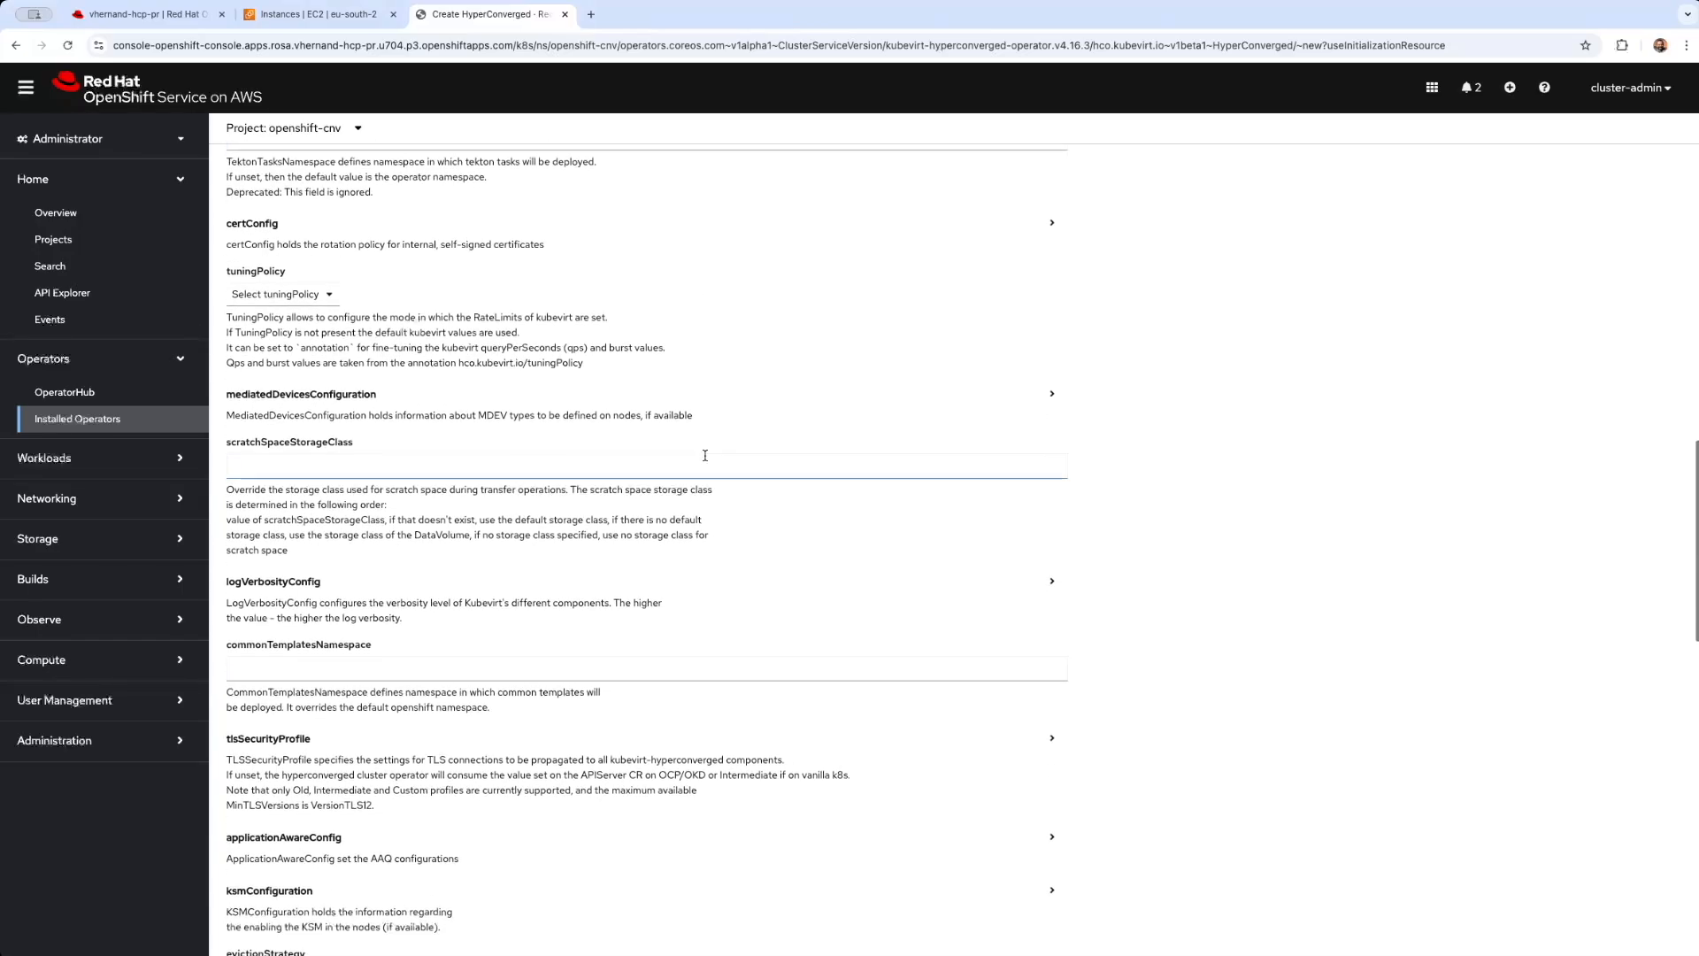
scroll(705, 460, "down", 3)
scroll(705, 459, "down", 2)
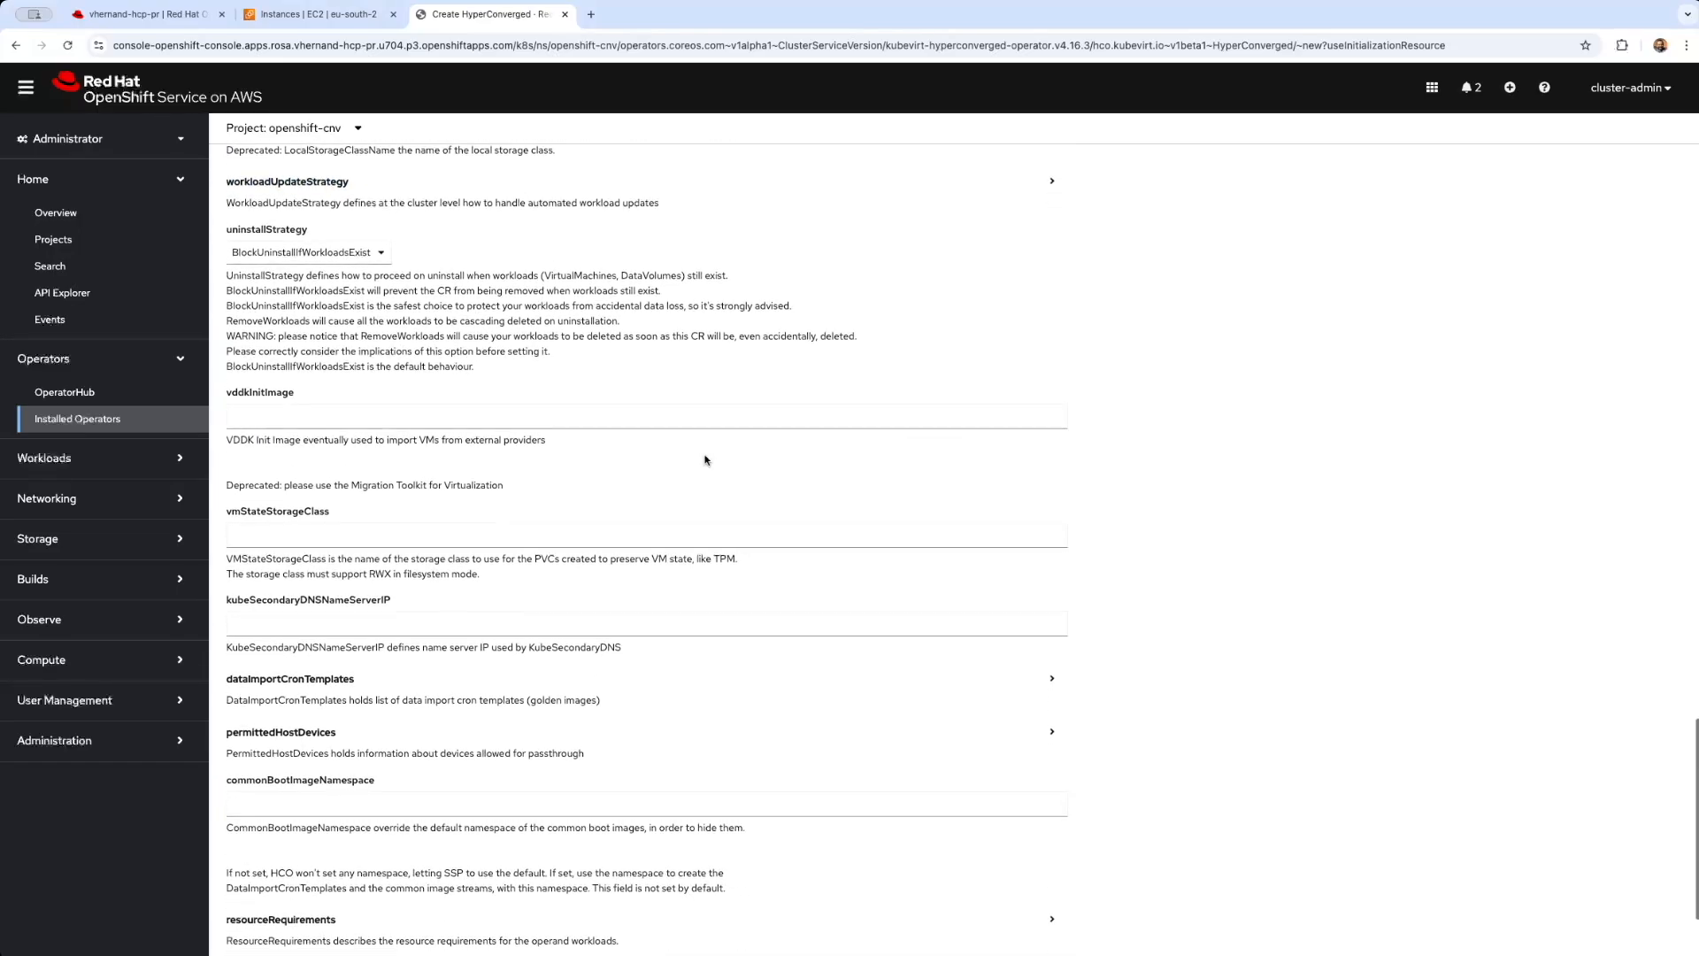
scroll(705, 459, "down", 2)
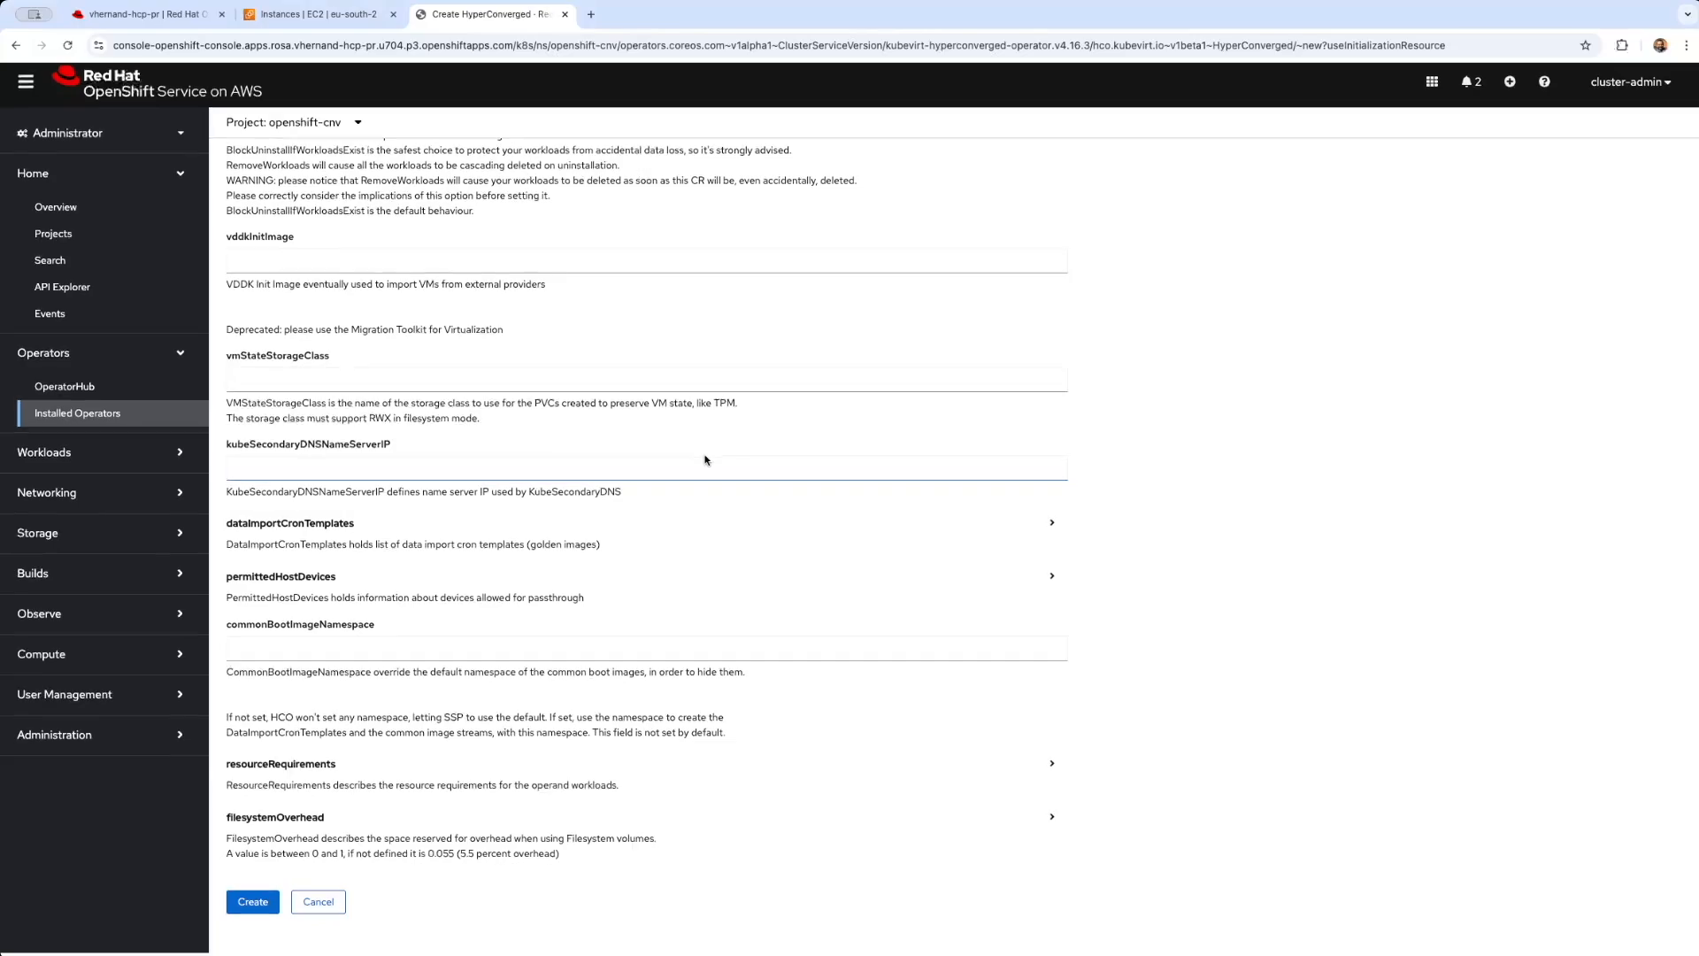
left_click(253, 898)
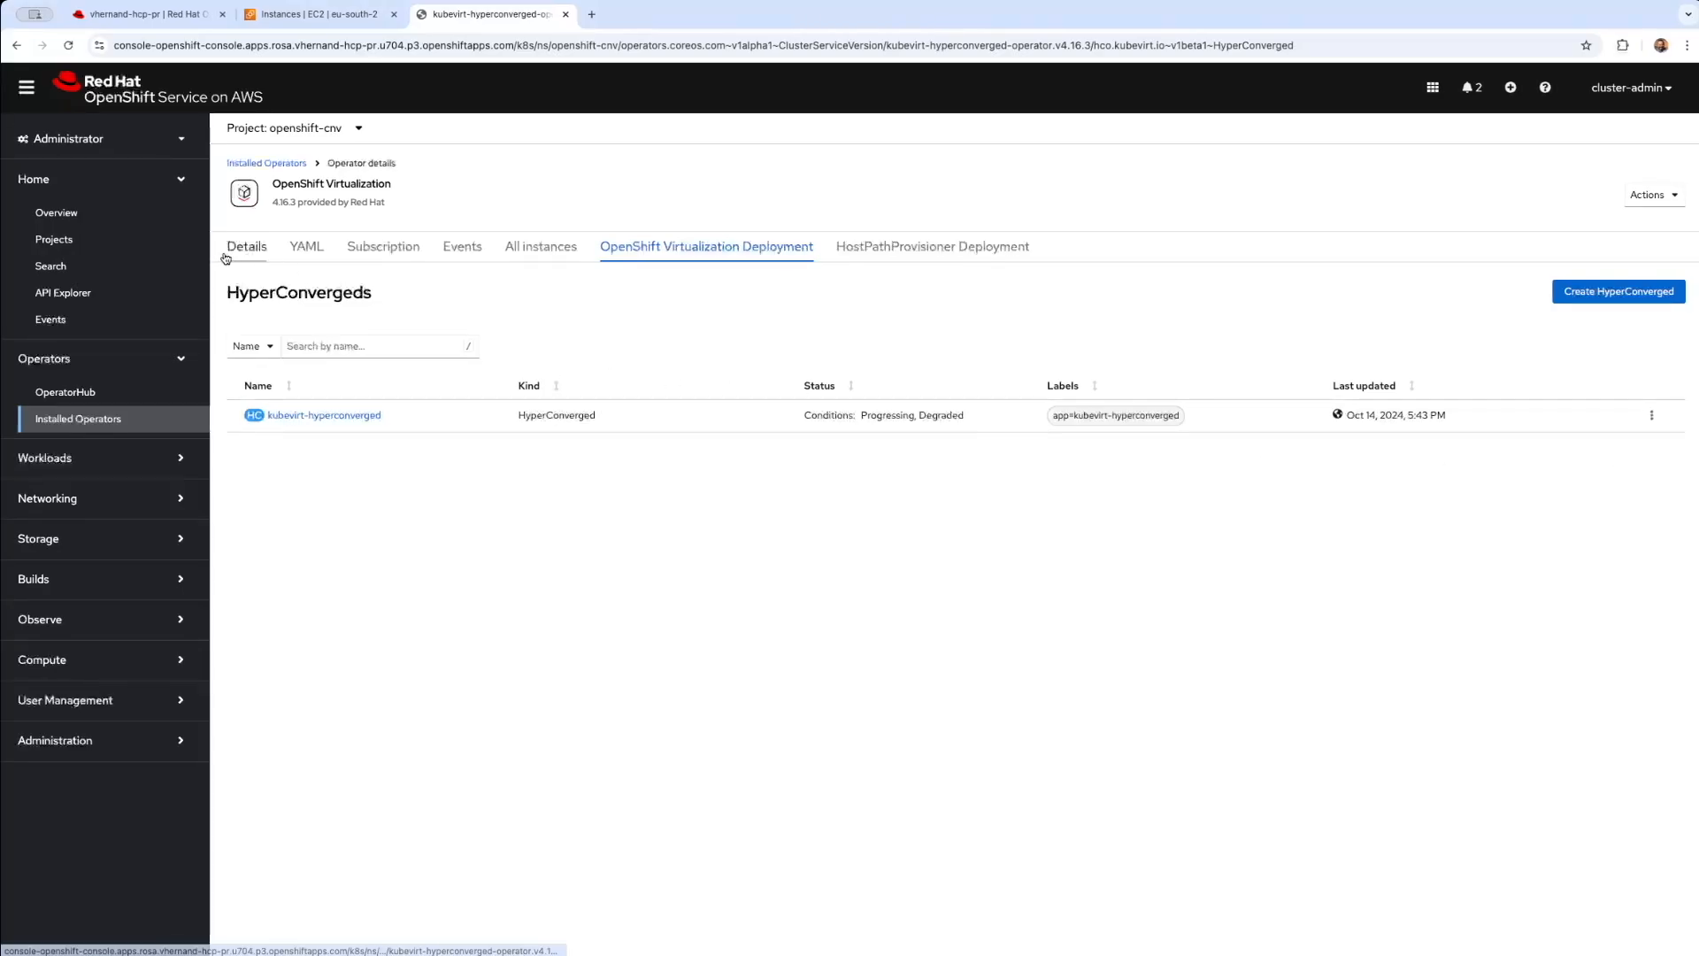
Step: Review the openshift-cnv pods starting up on the Workloads > Pods page
left_click(44, 457)
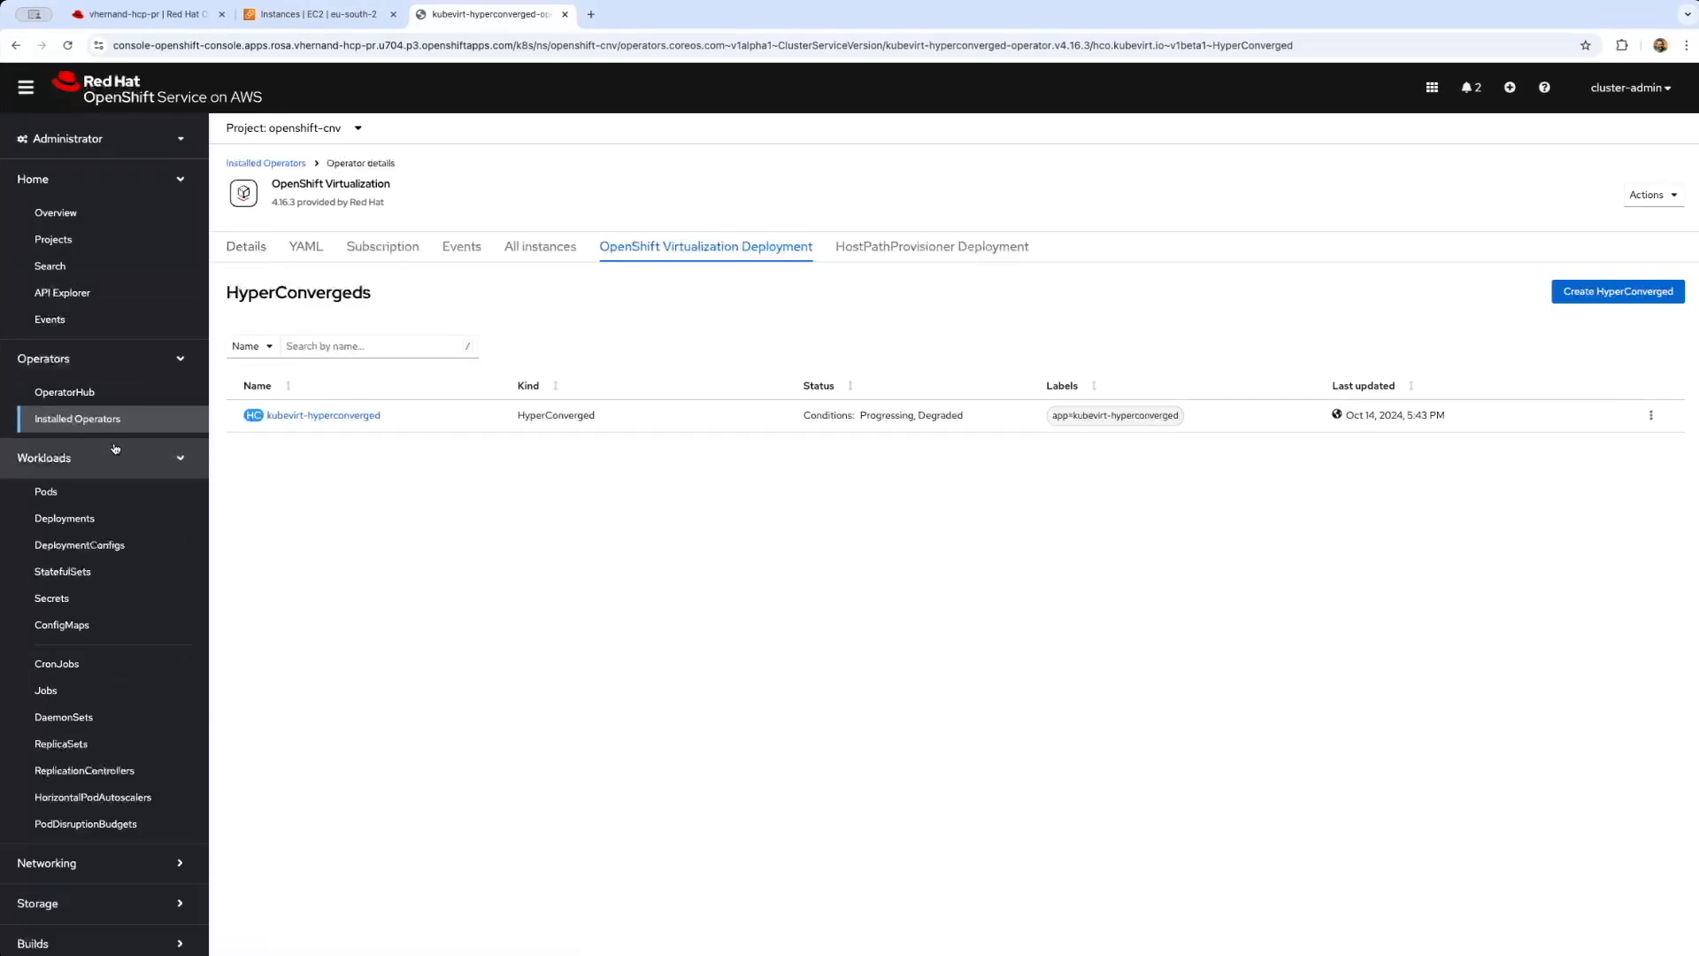
left_click(63, 492)
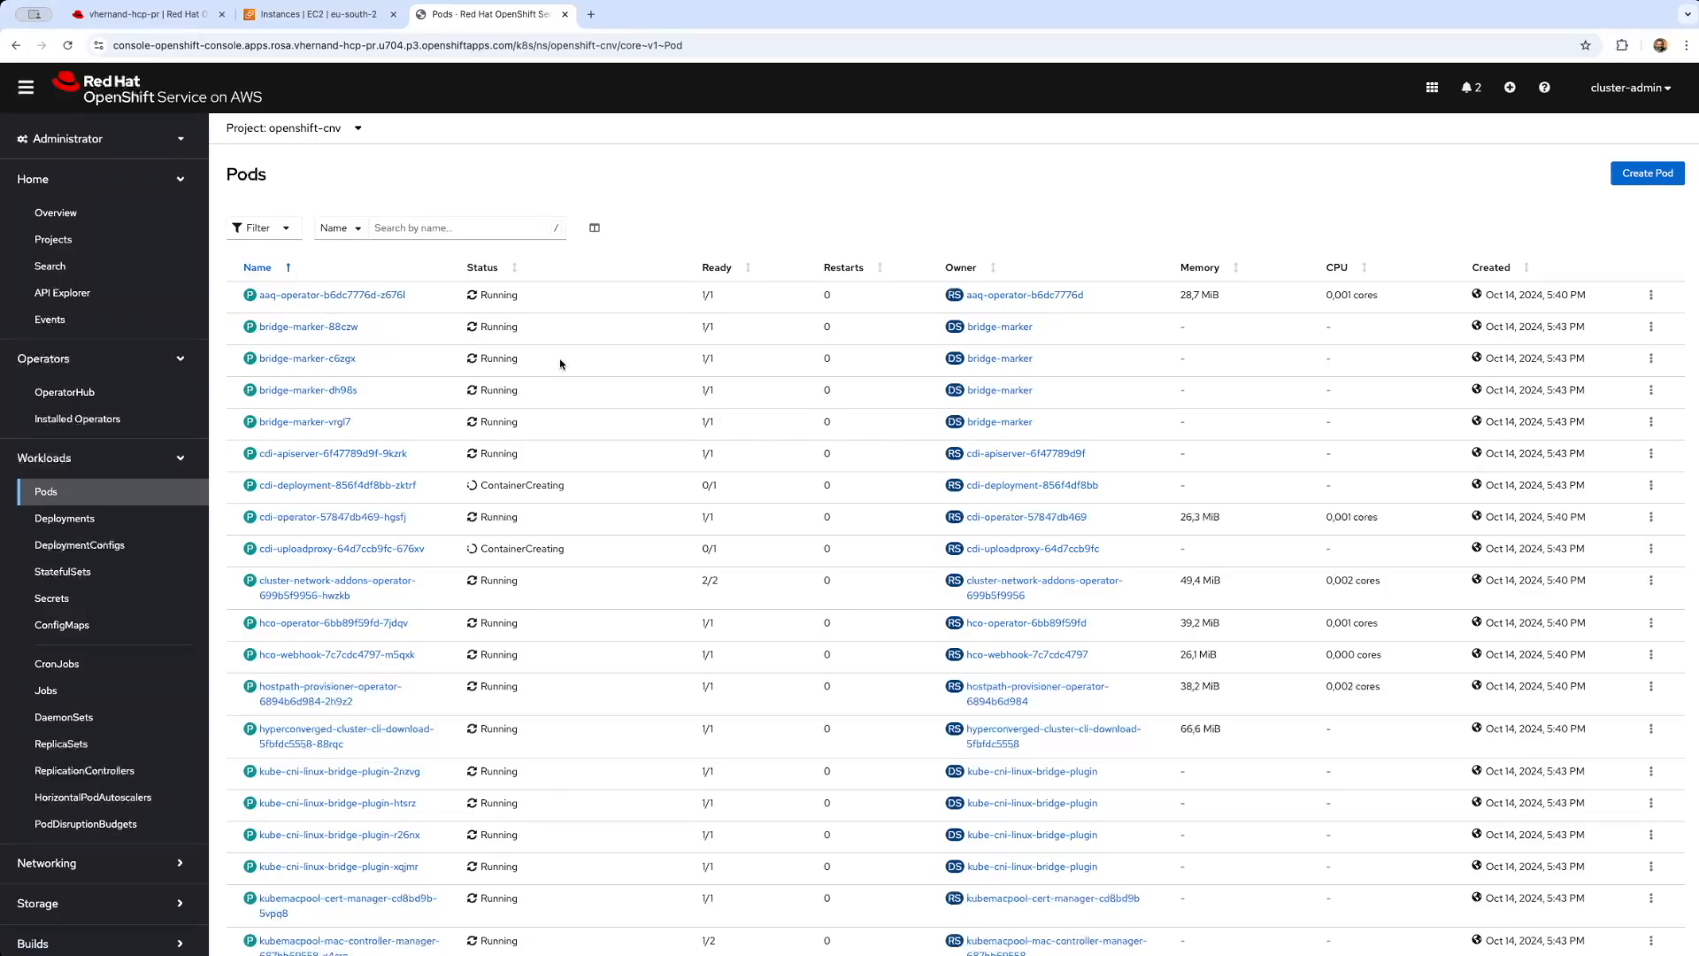
scroll(560, 363, "down", 3)
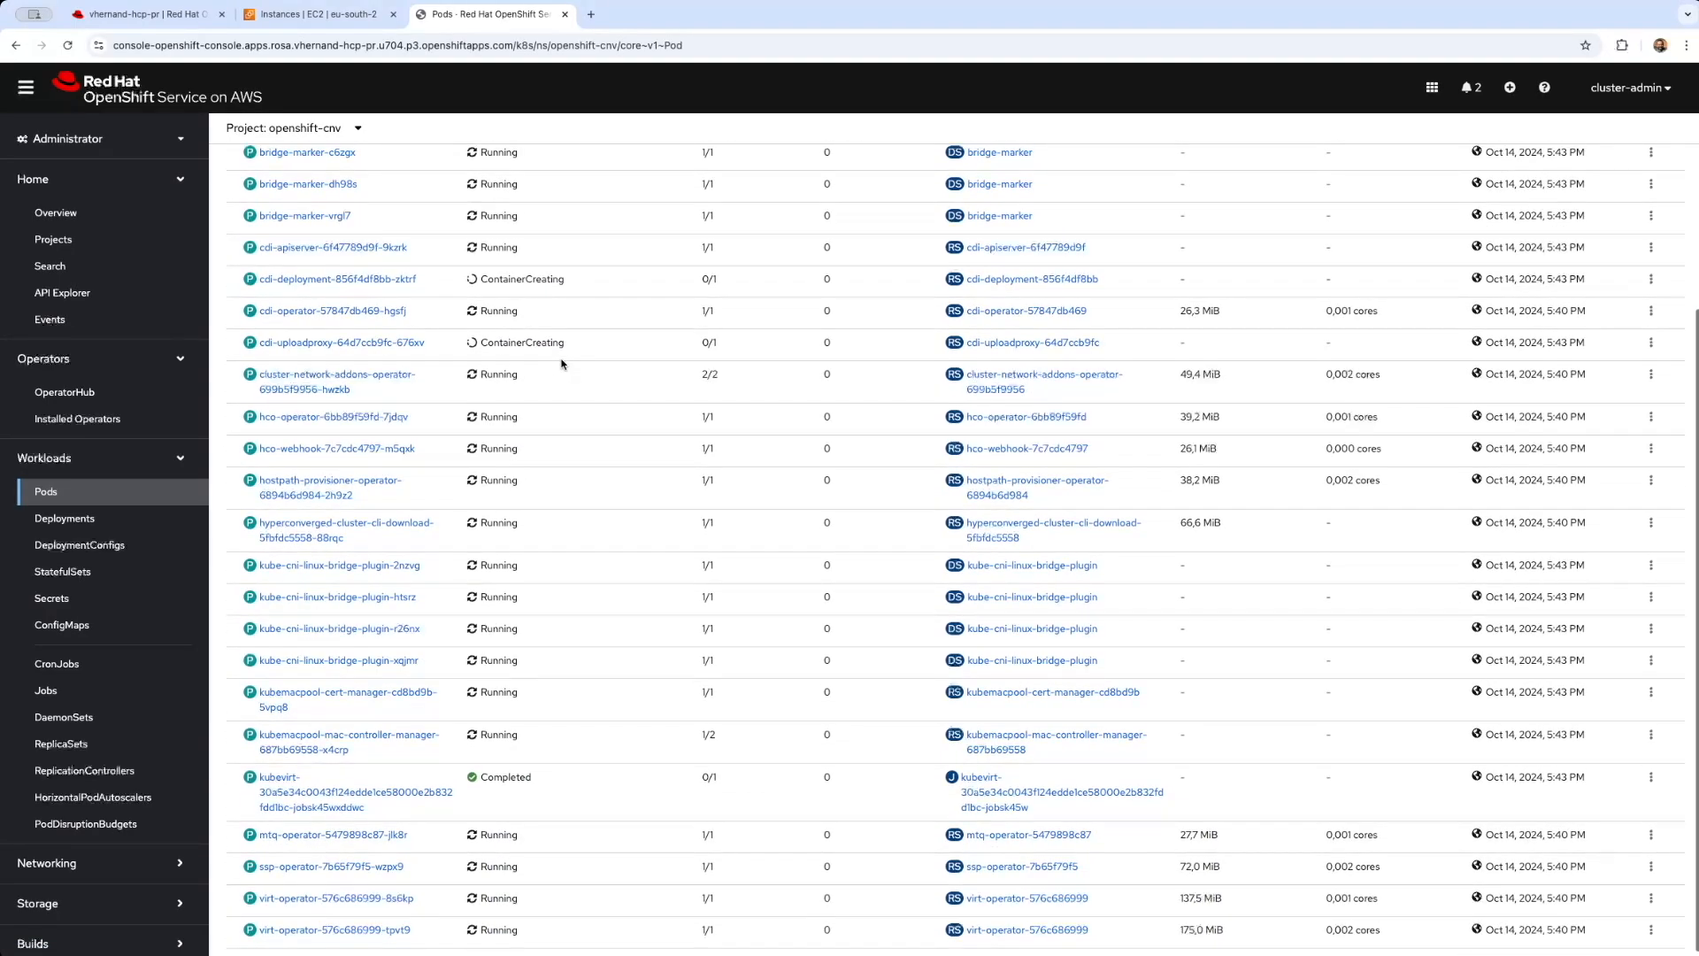
scroll(562, 364, "up", 3)
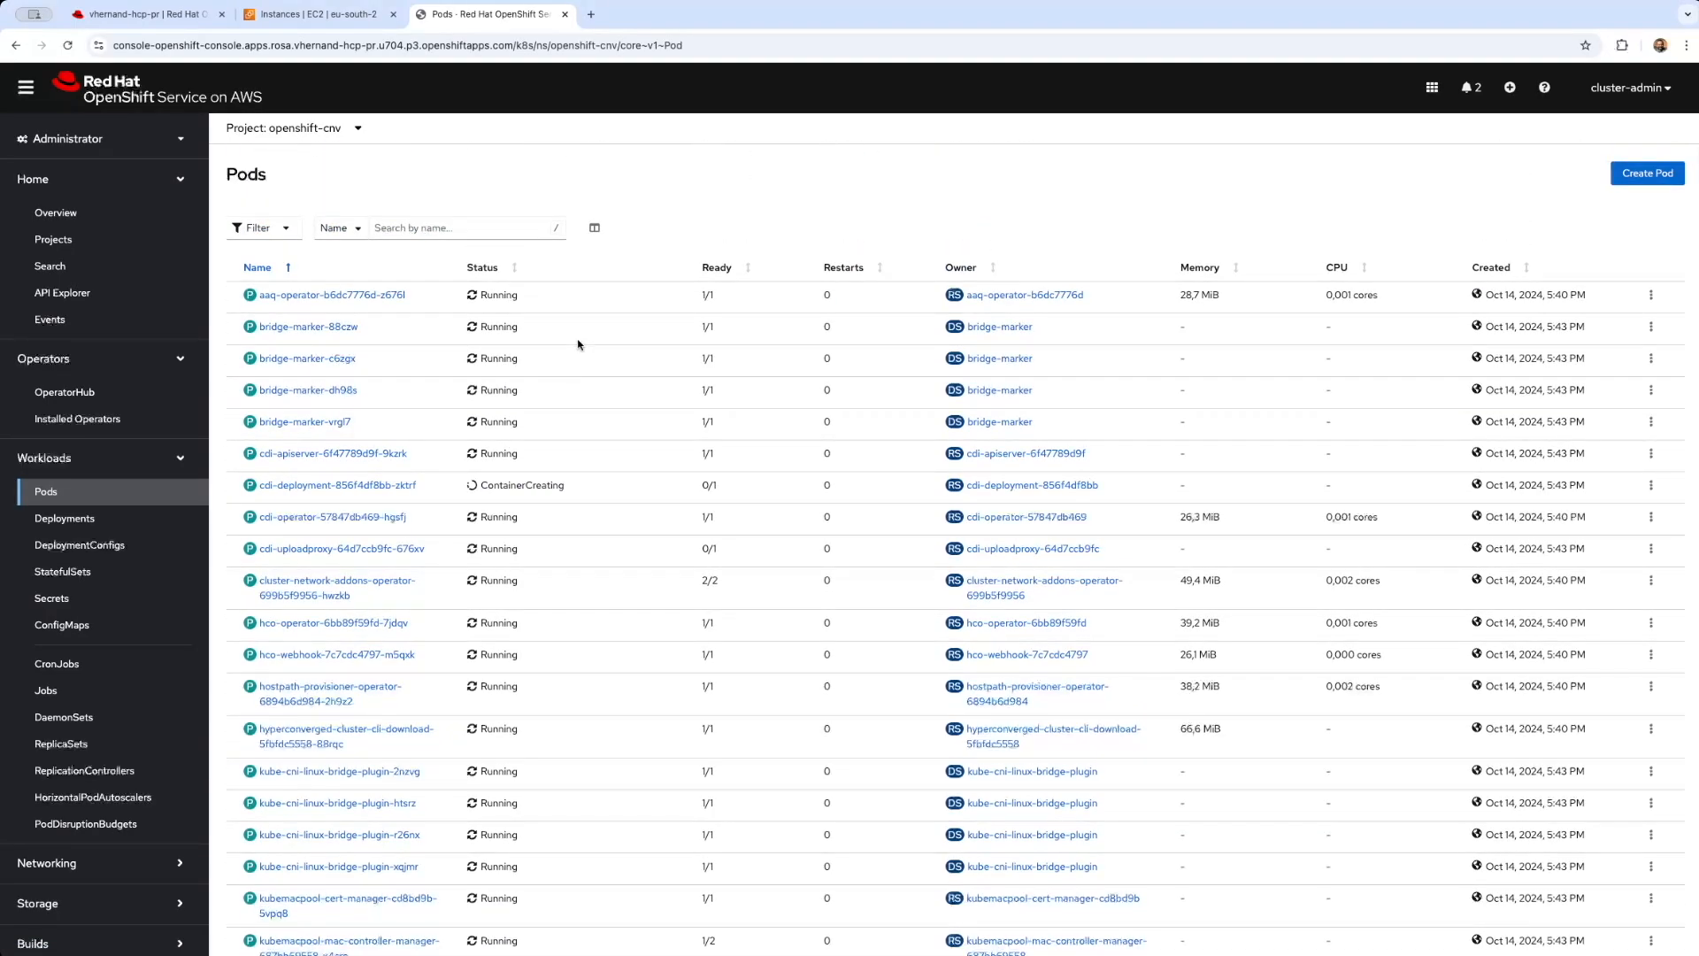
scroll(562, 850, "down", 3)
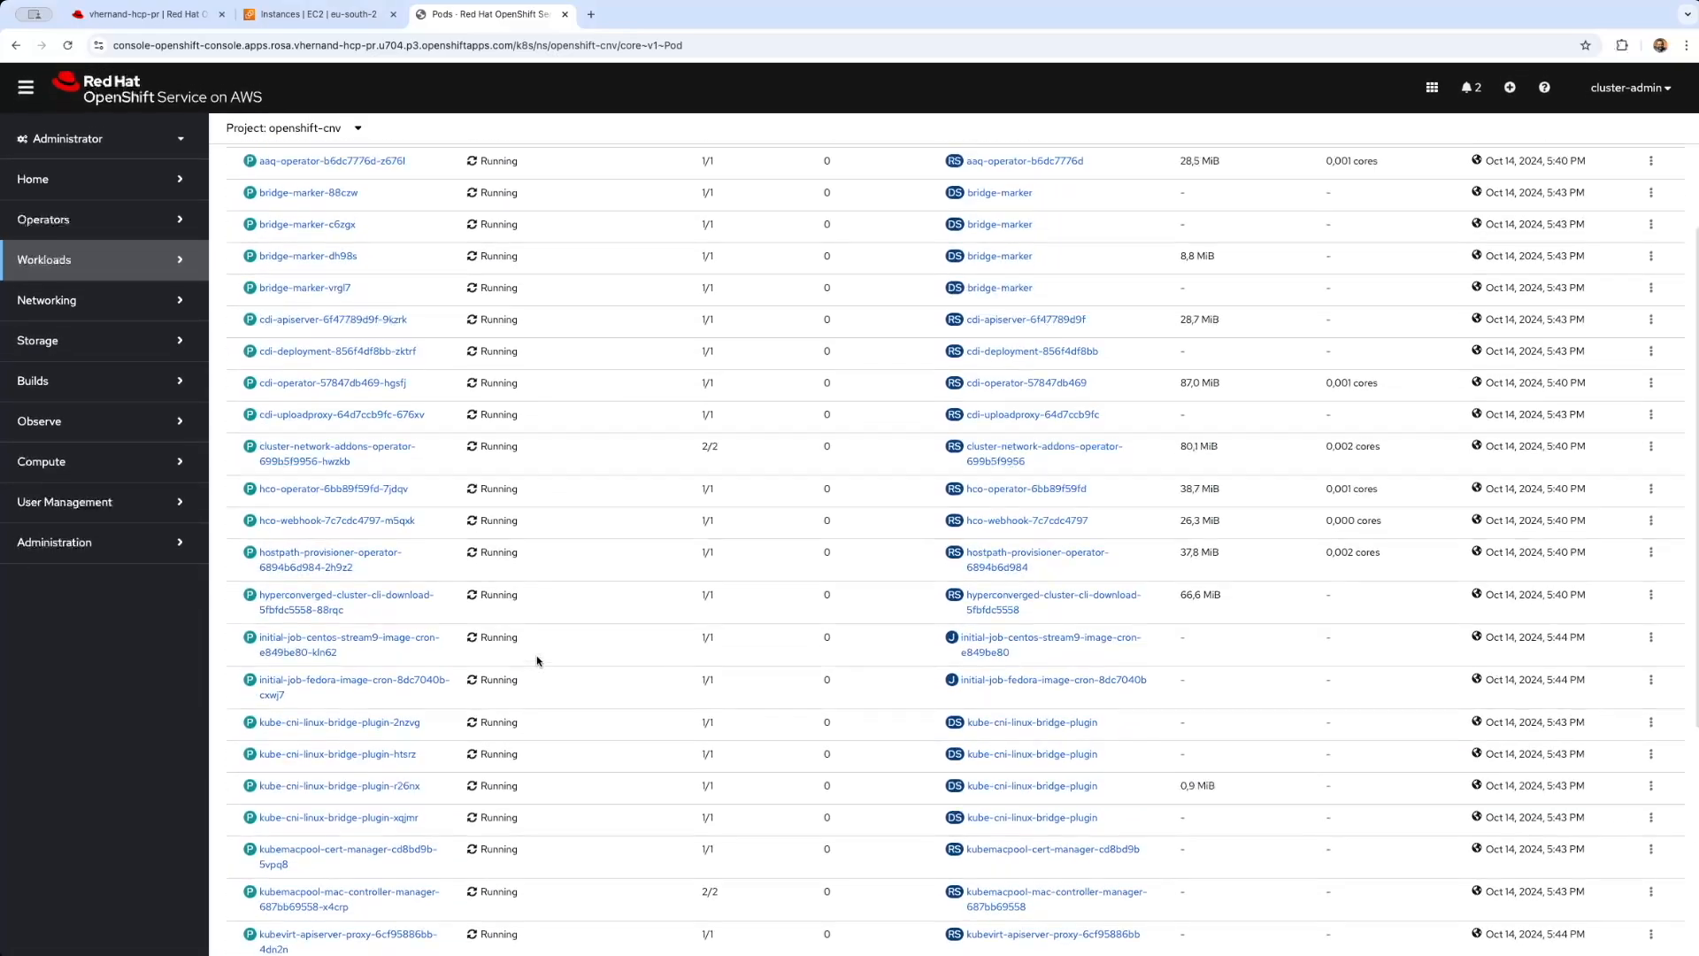
scroll(537, 661, "down", 5)
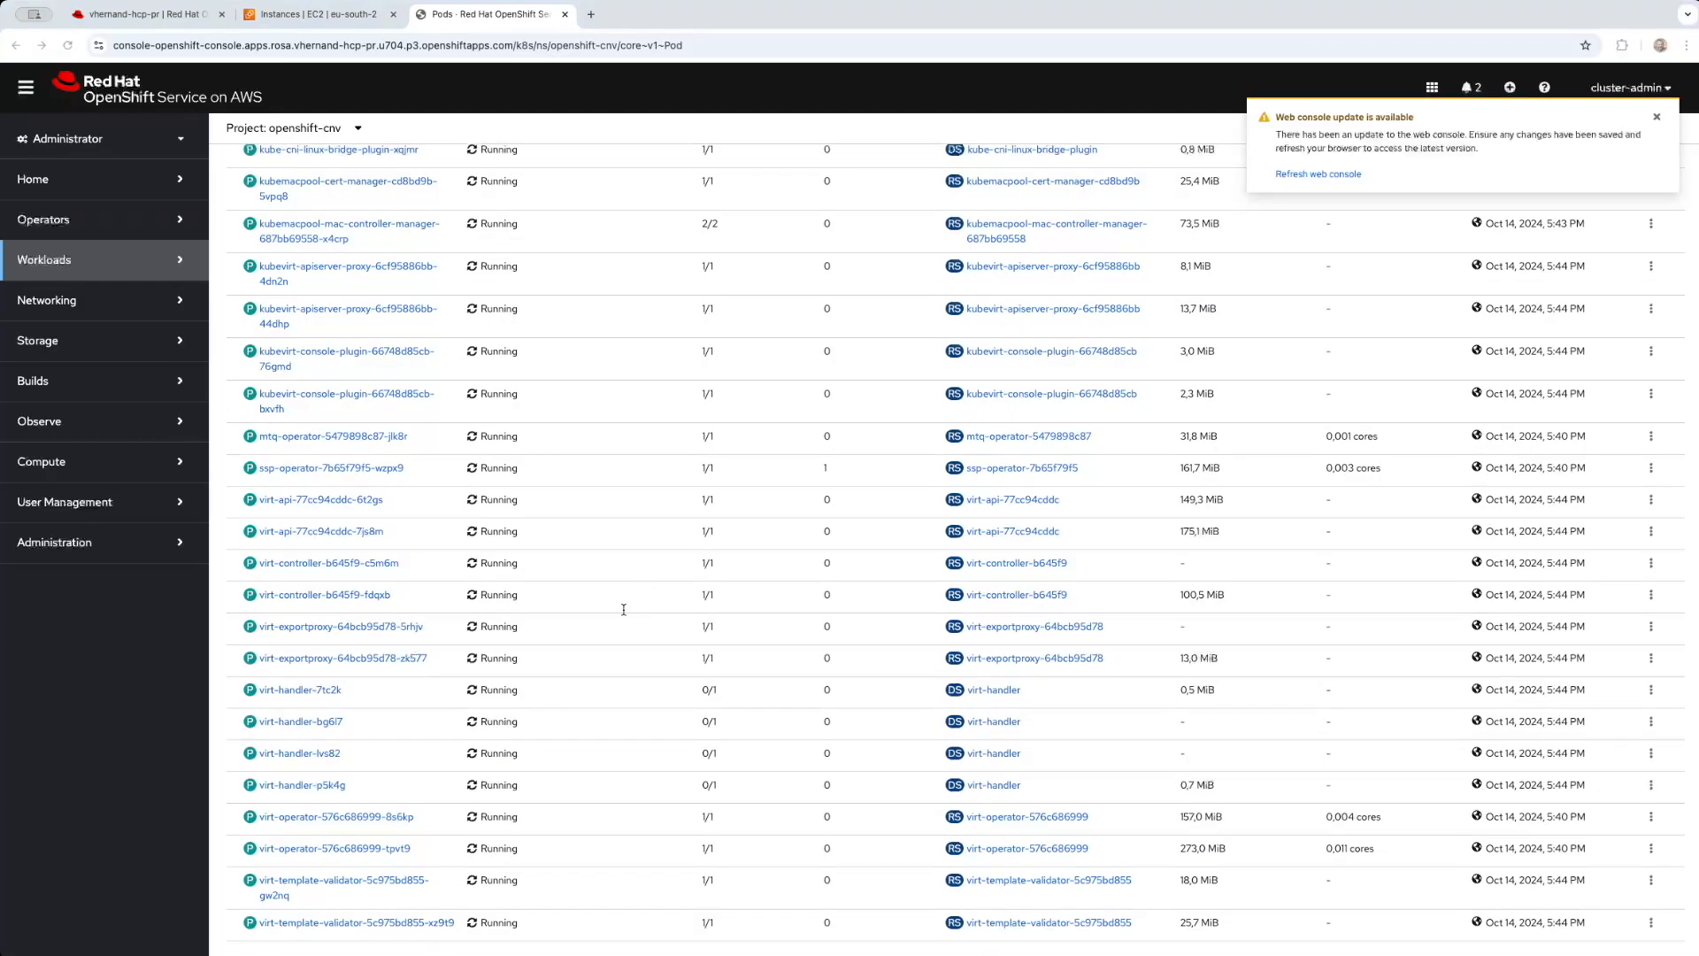
scroll(632, 580, "up", 8)
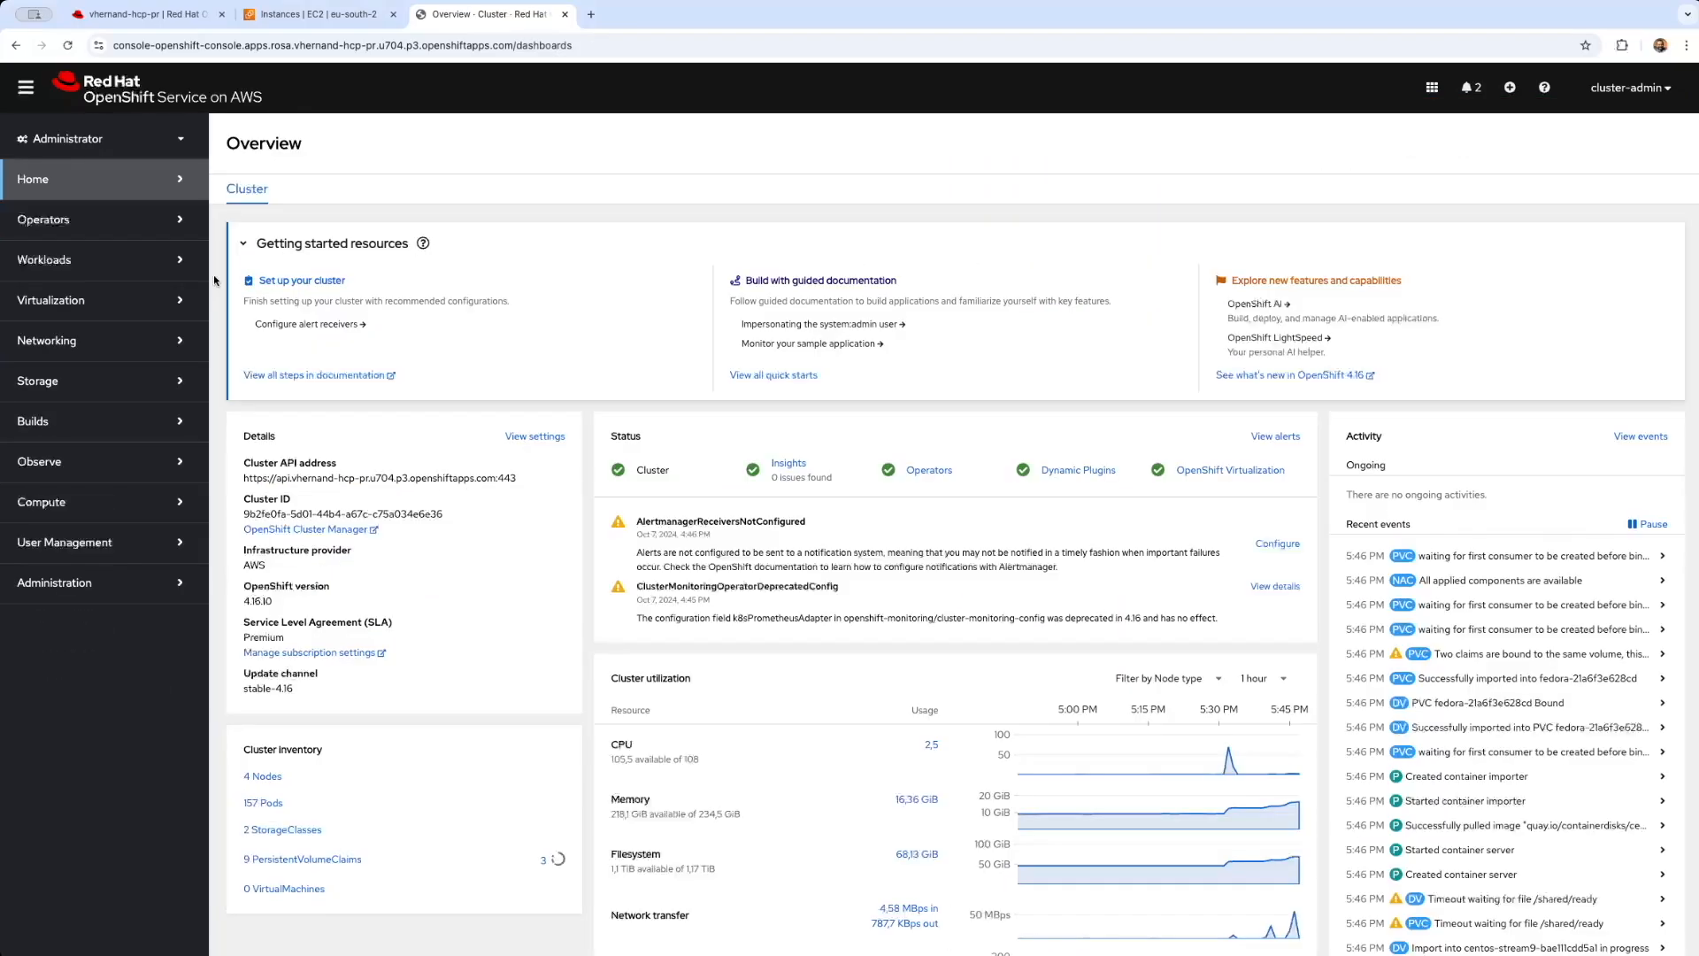
Step: Dismiss the Virtualization Overview welcome message and open the empty VirtualMachines list
left_click(169, 310)
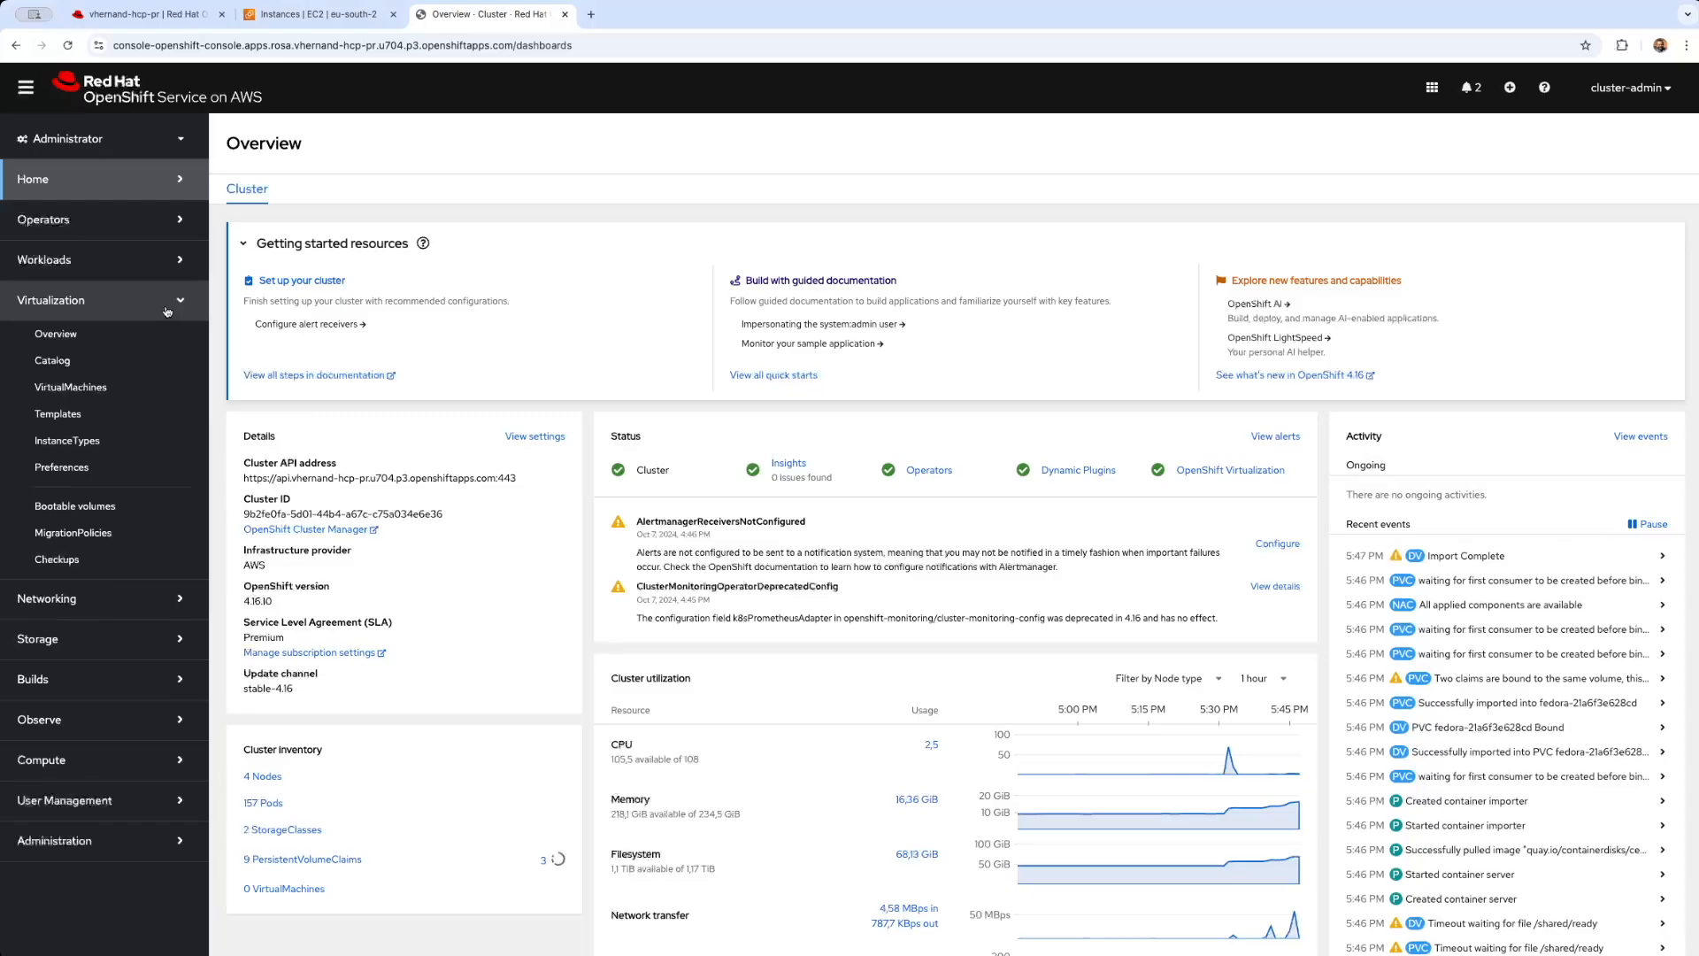
left_click(121, 334)
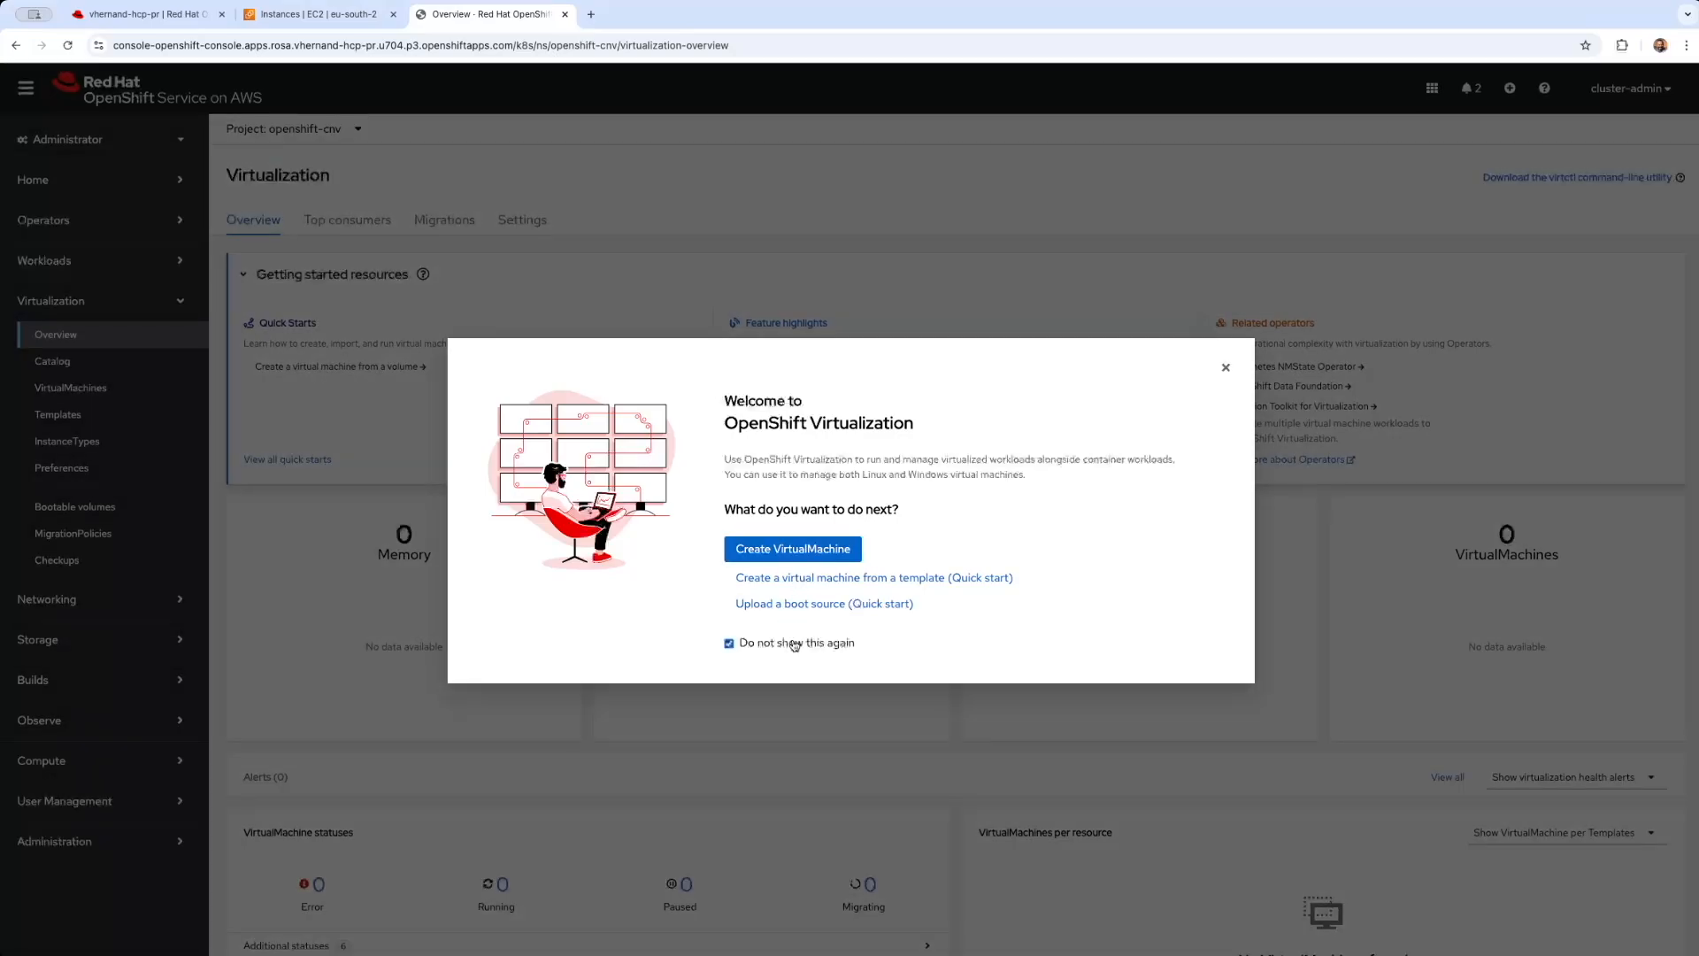
left_click(1226, 367)
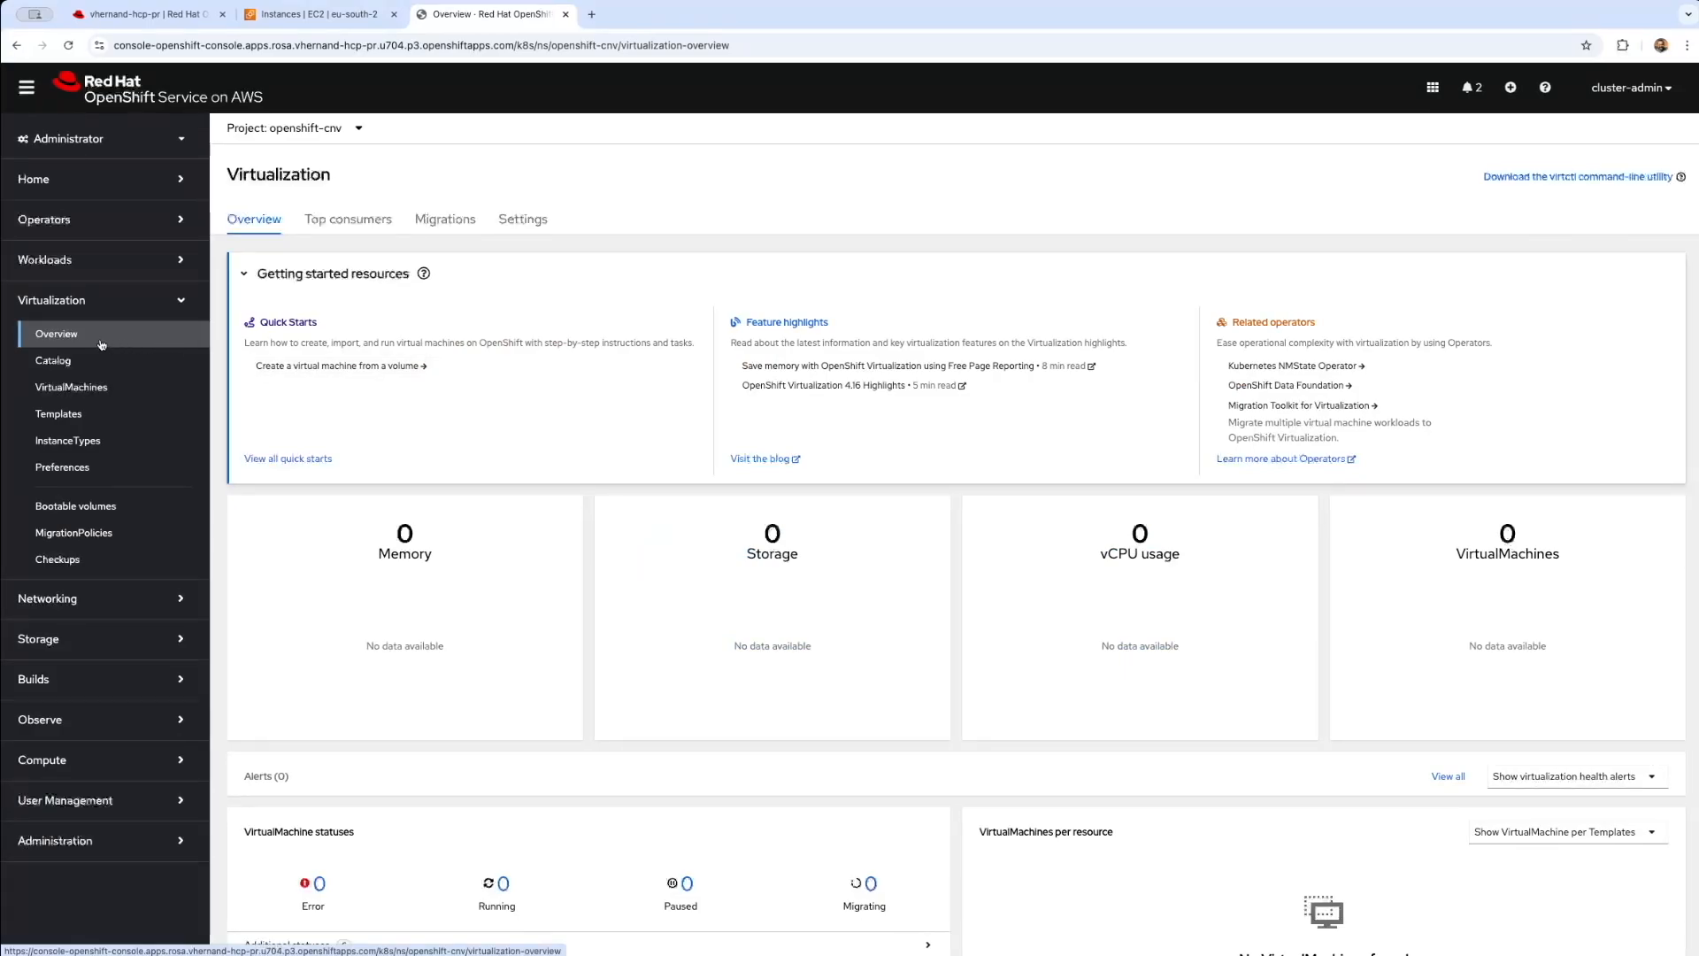
left_click(90, 389)
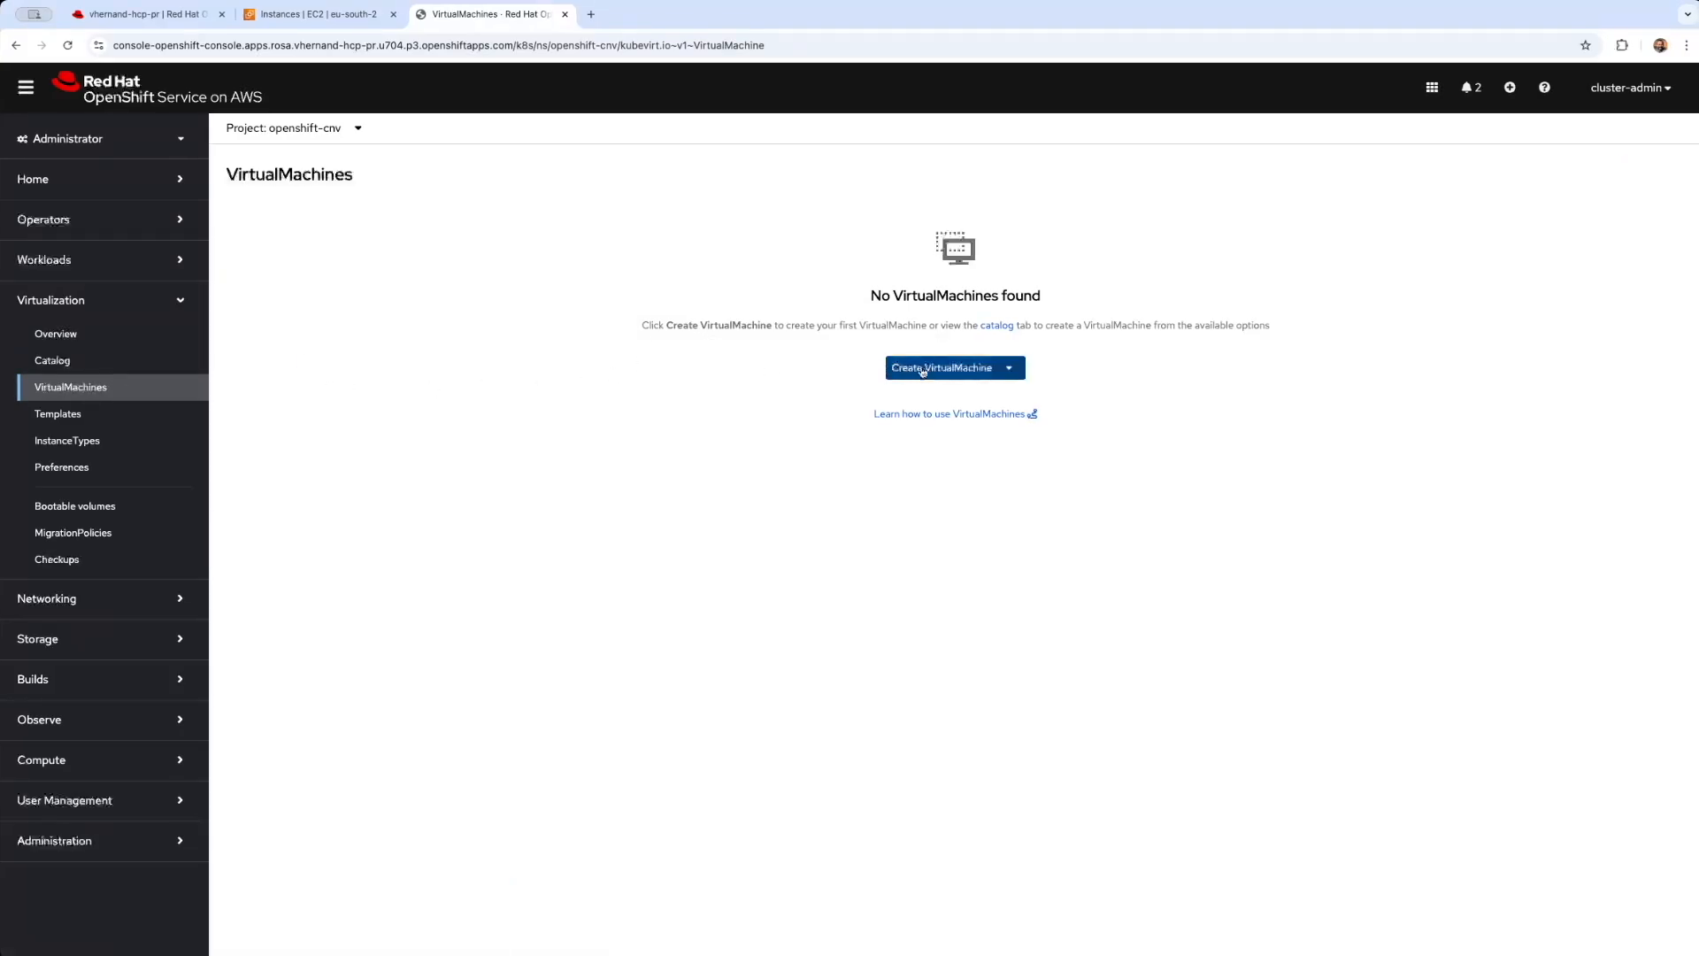
Step: Open the From template catalog listing the 12 default VM templates
left_click(65, 362)
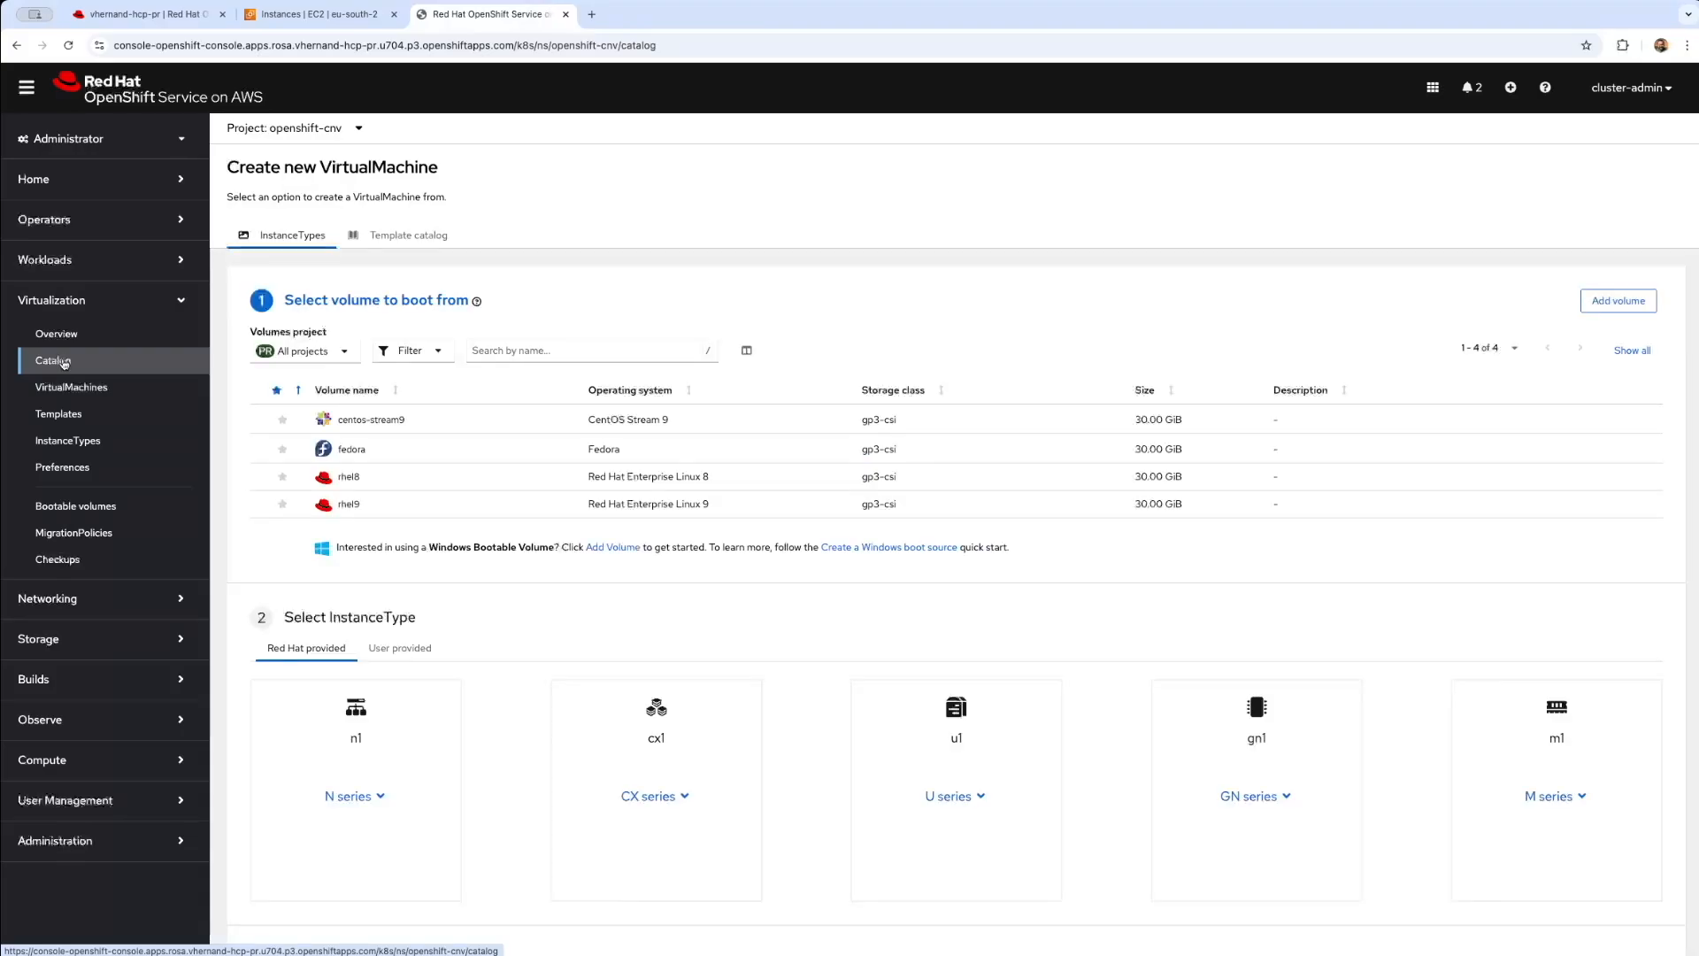
left_click(395, 237)
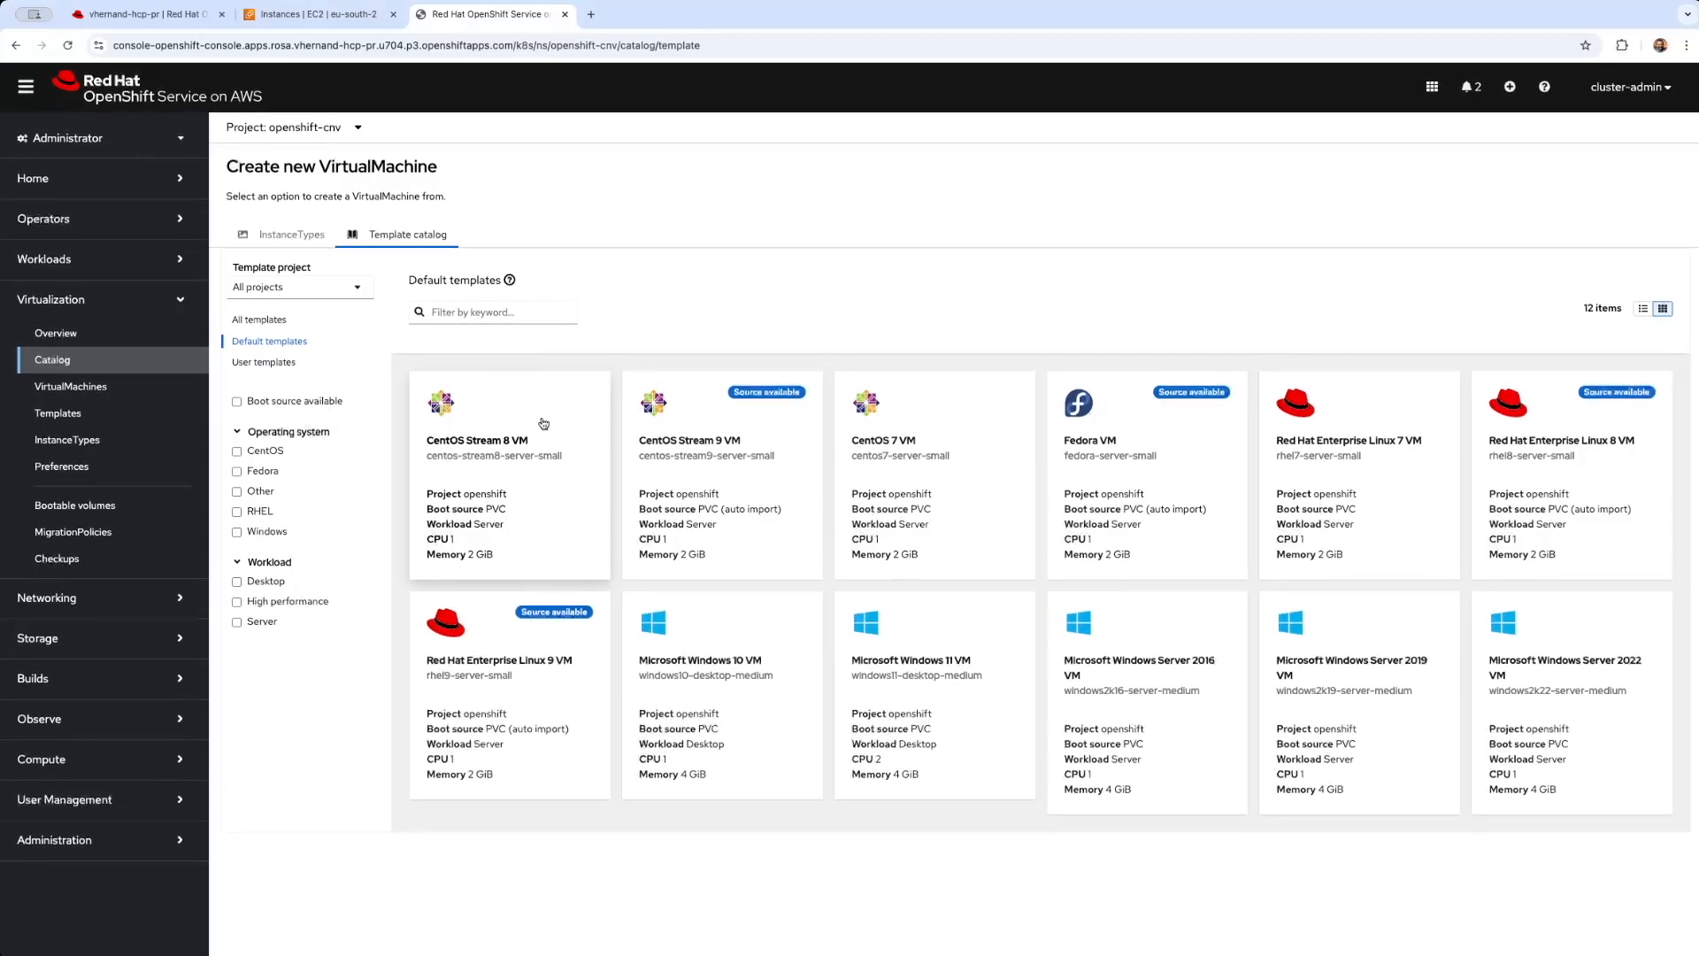
left_click(77, 389)
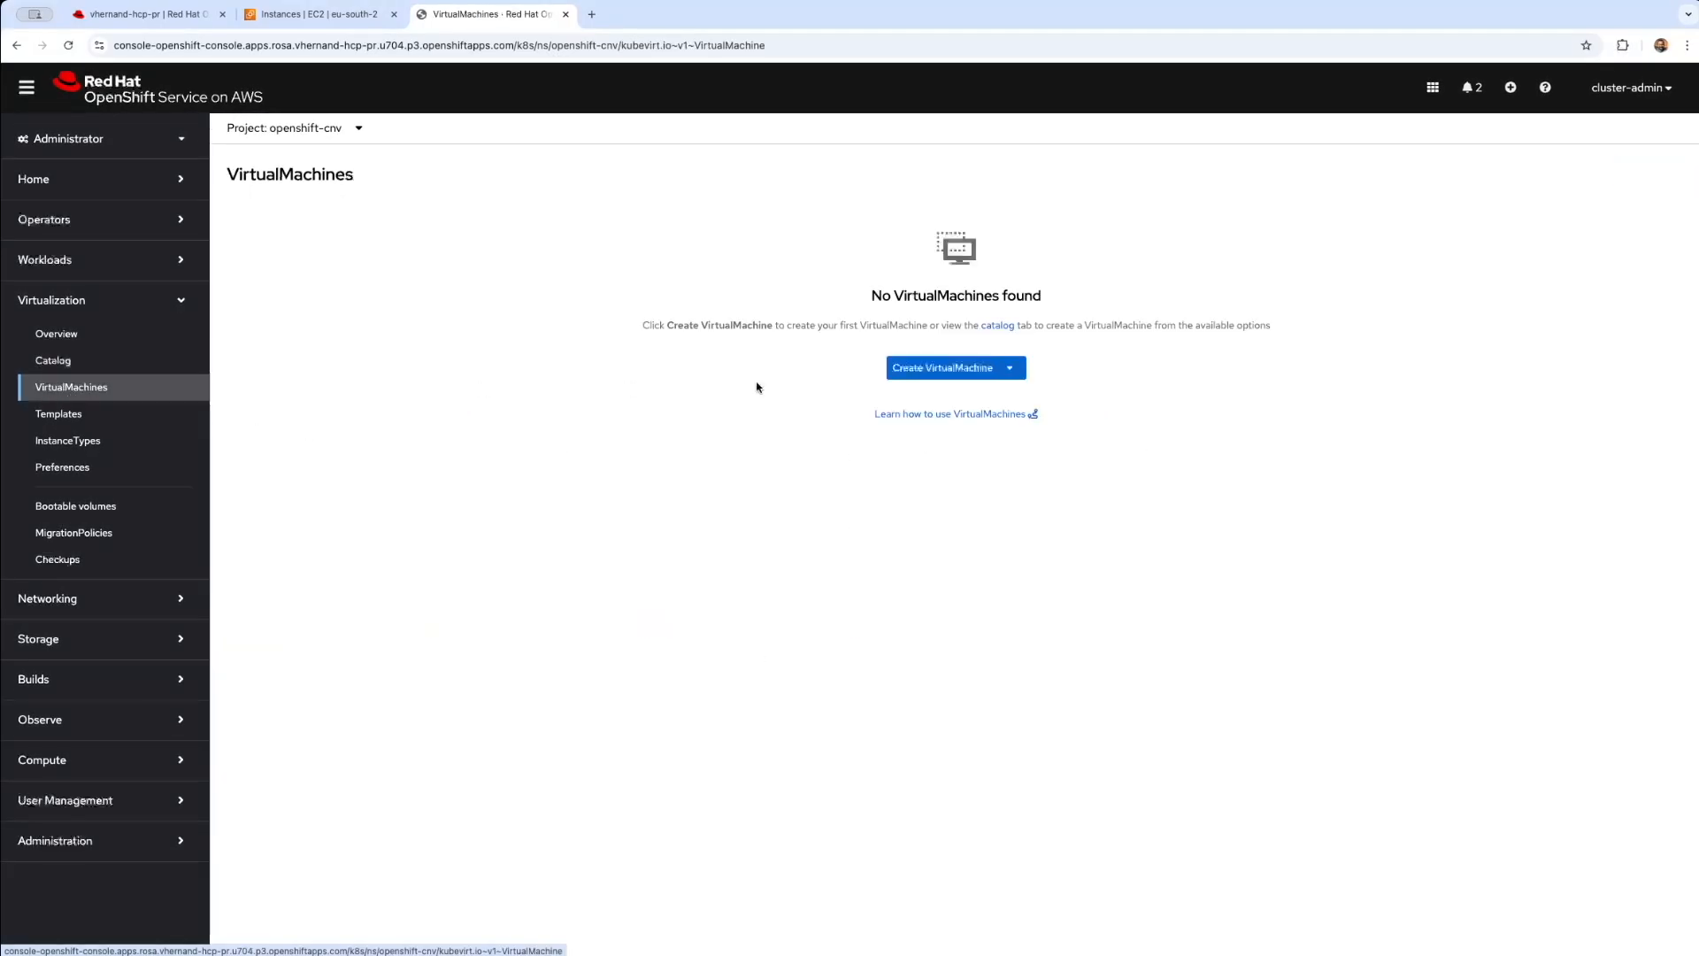
left_click(1010, 369)
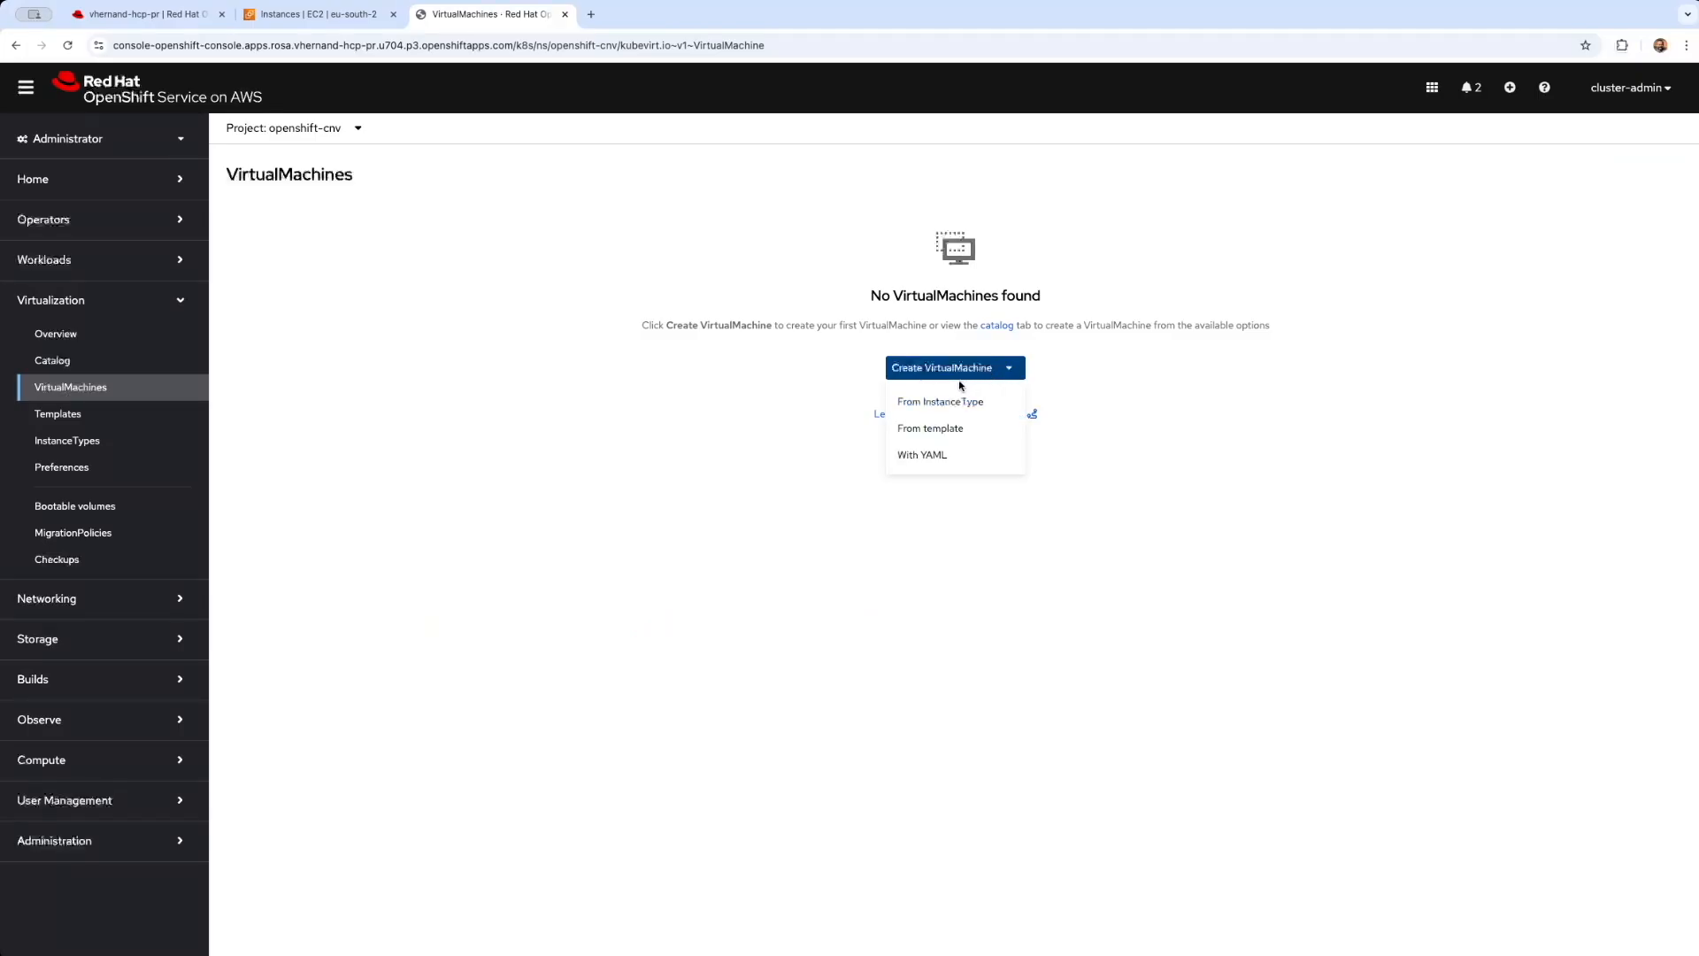
left_click(938, 431)
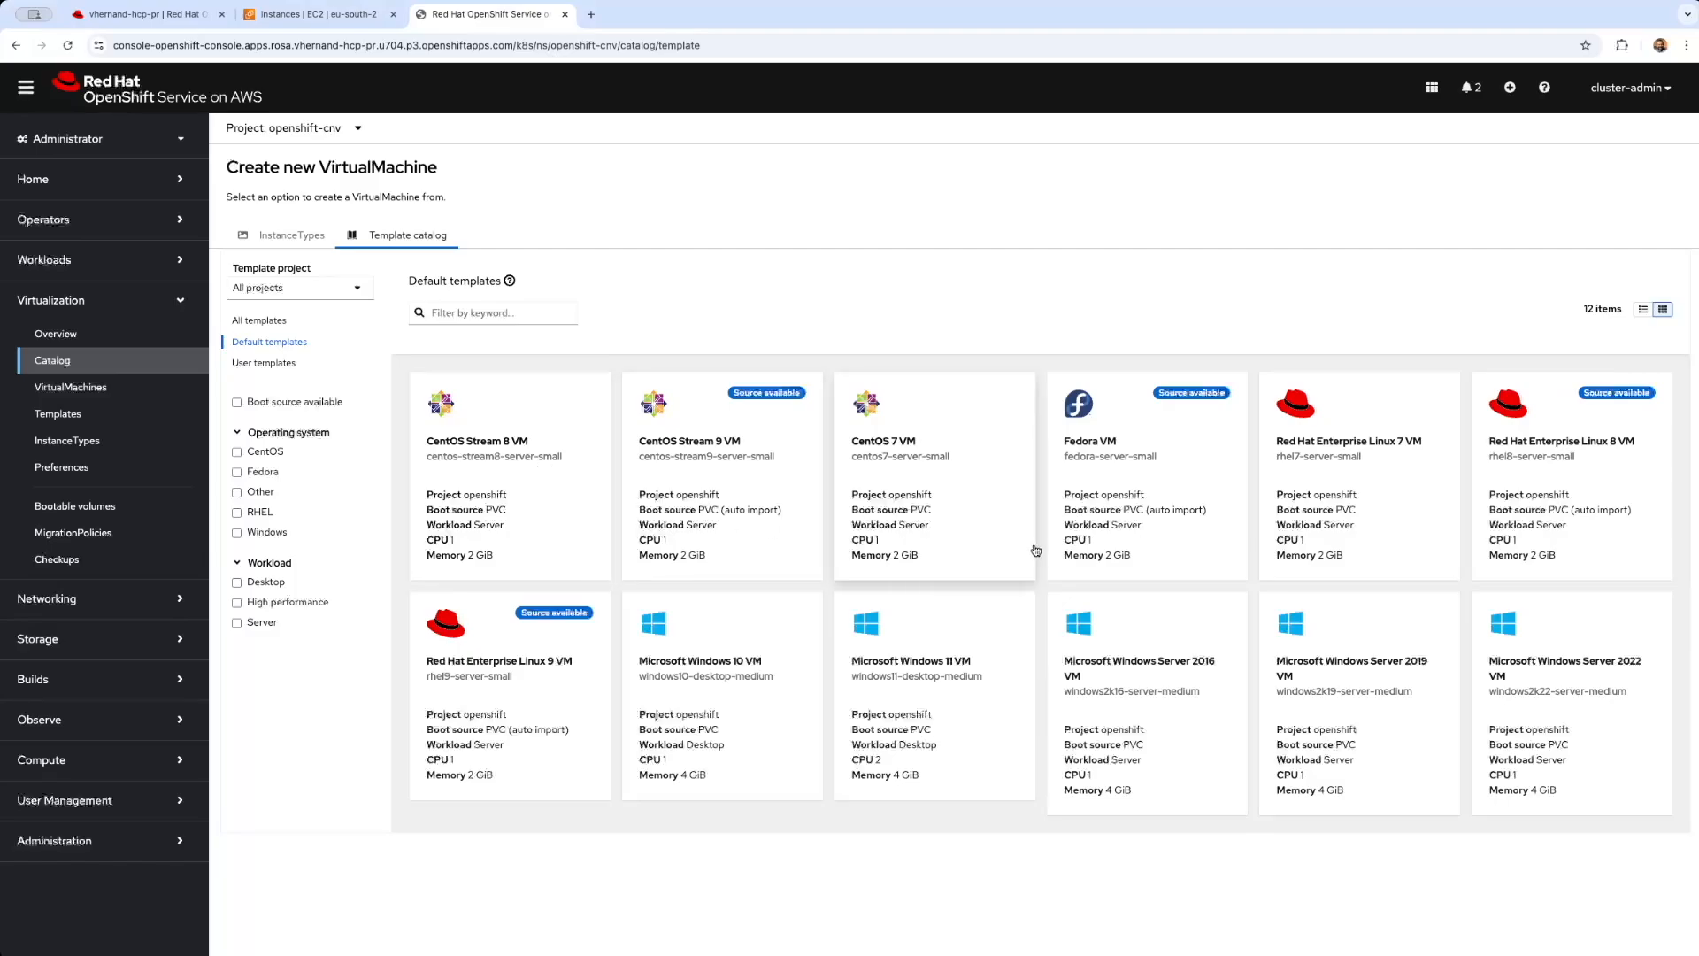
Step: Quick-create RHEL 9 VM rhel9-blush-minnow-55, keeping the Template default disk source
left_click(518, 658)
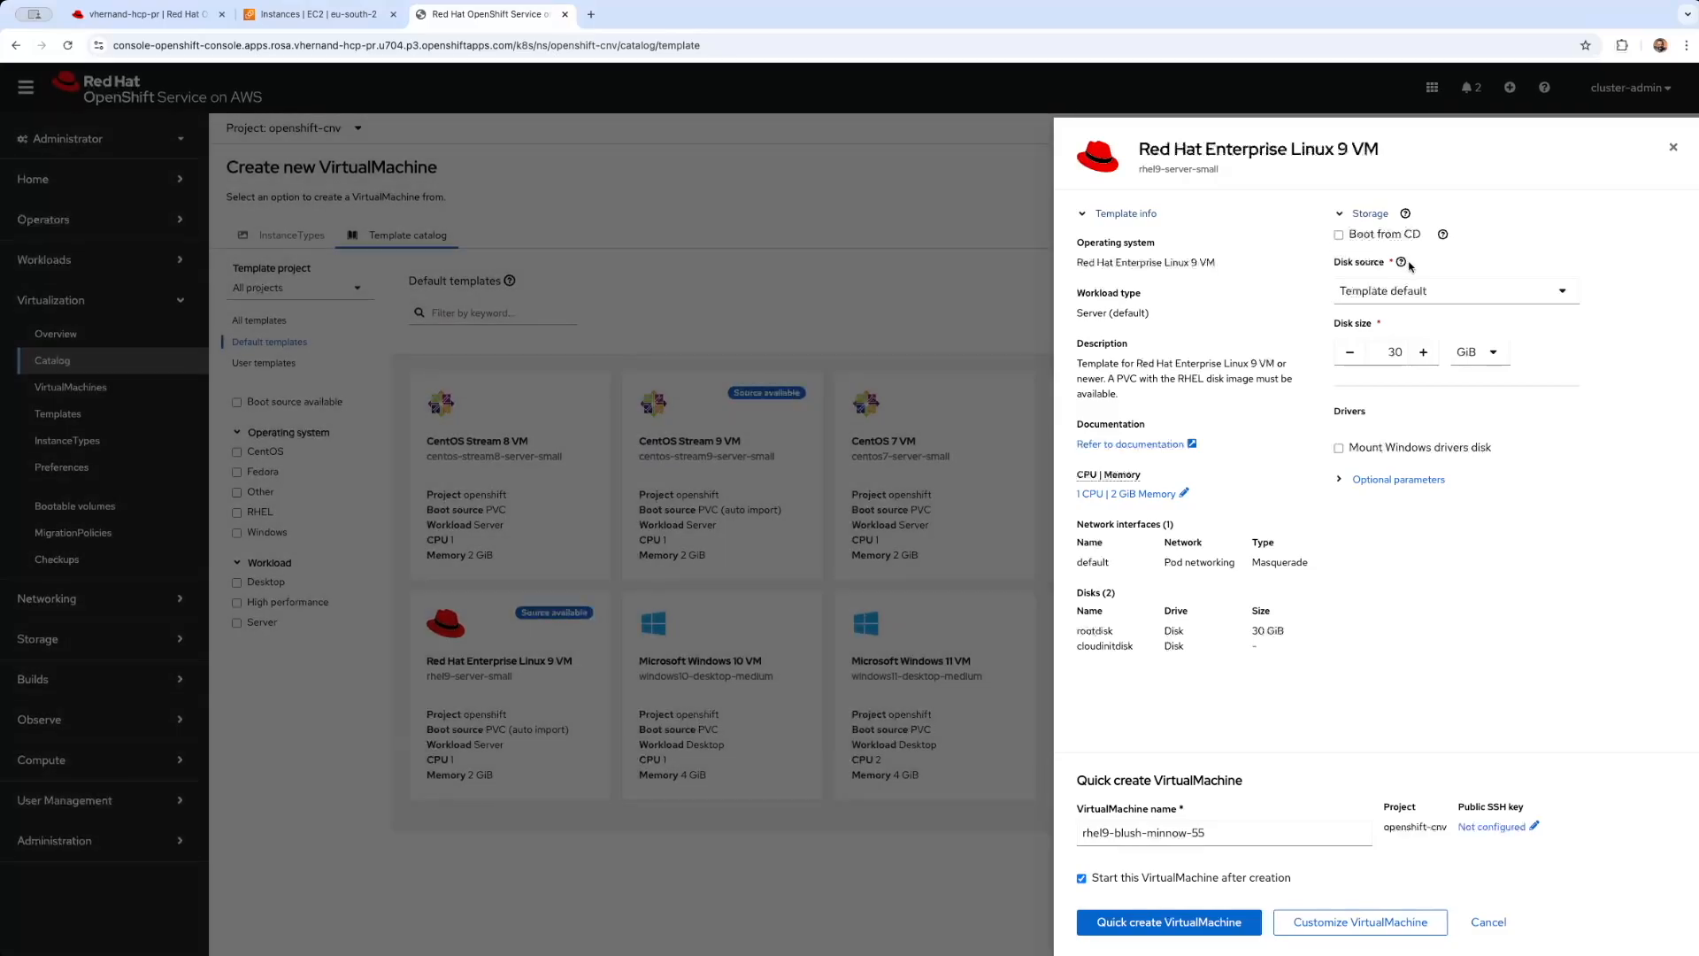
left_click(1432, 292)
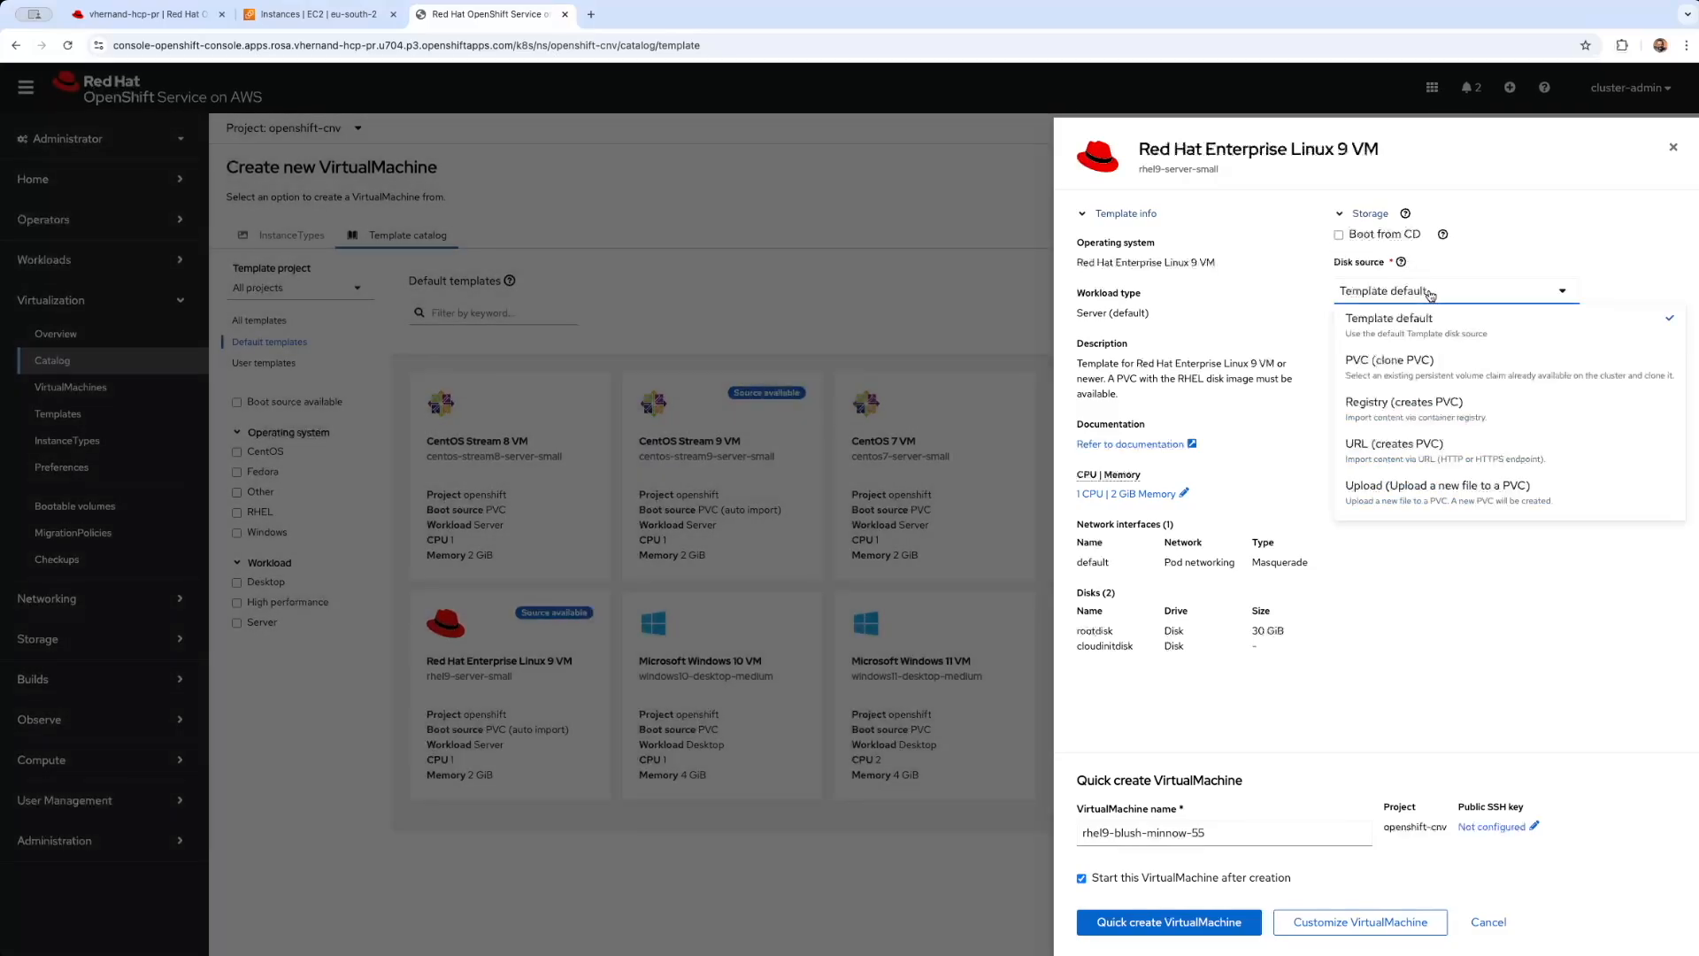
left_click(1433, 294)
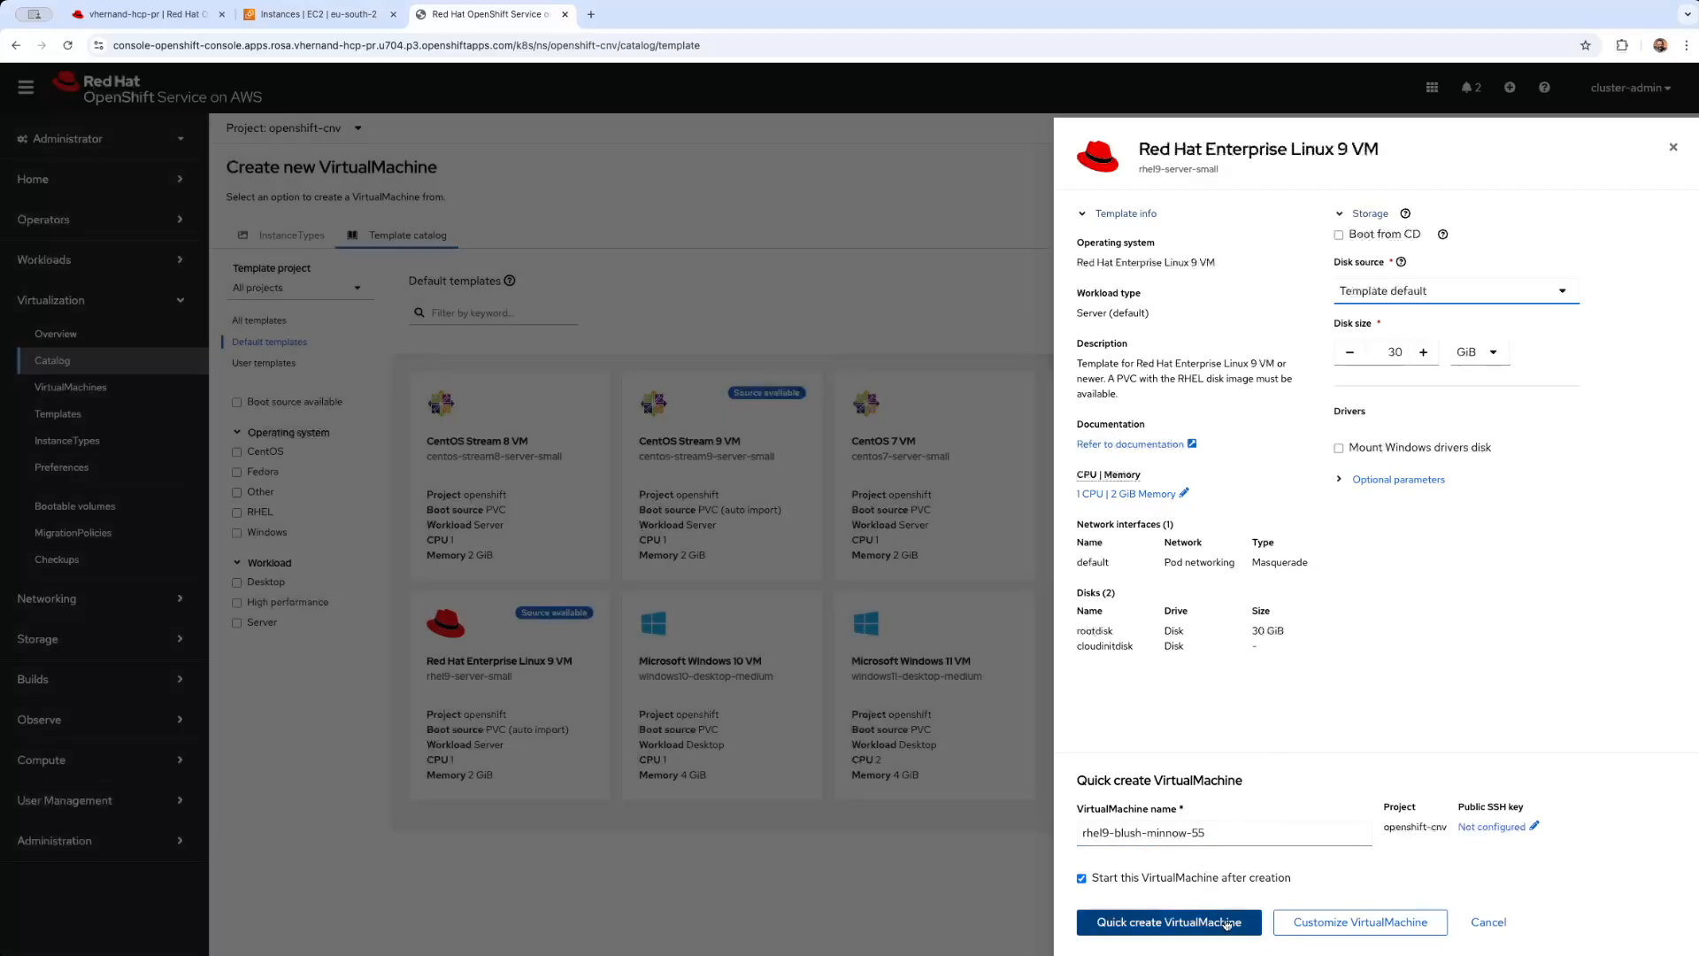
left_click(1226, 923)
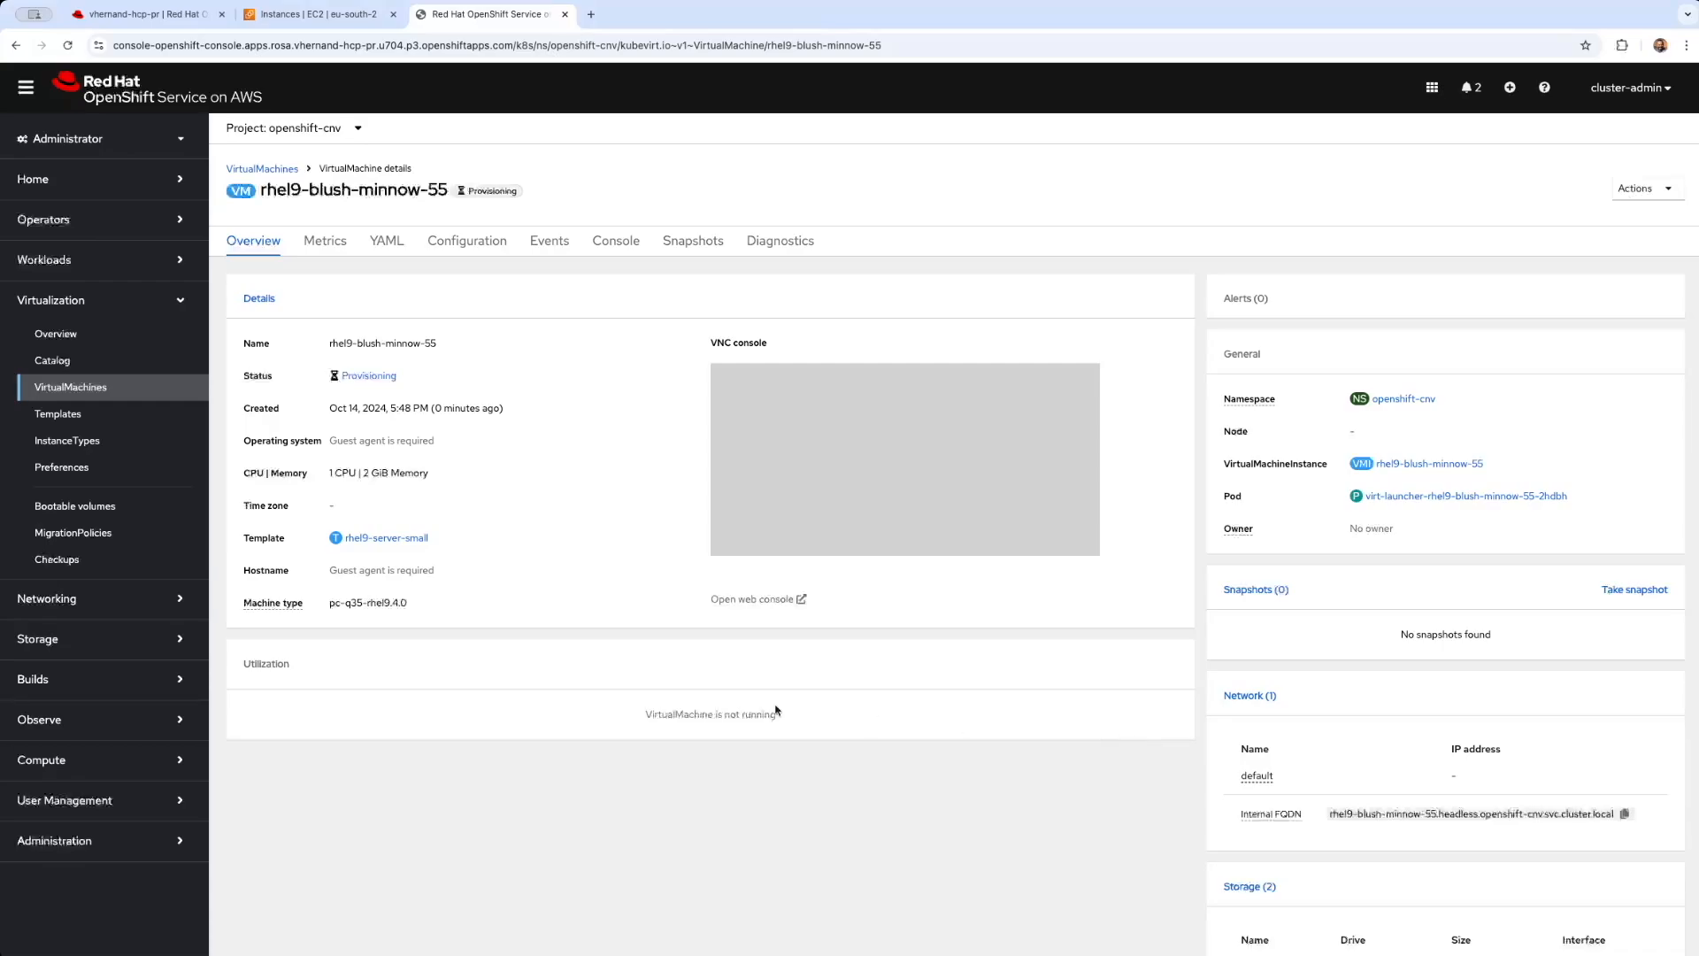
Step: Quick-create Fedora VM fedora-harlequin-tick-14 from its template and return to the VirtualMachines list
left_click(280, 169)
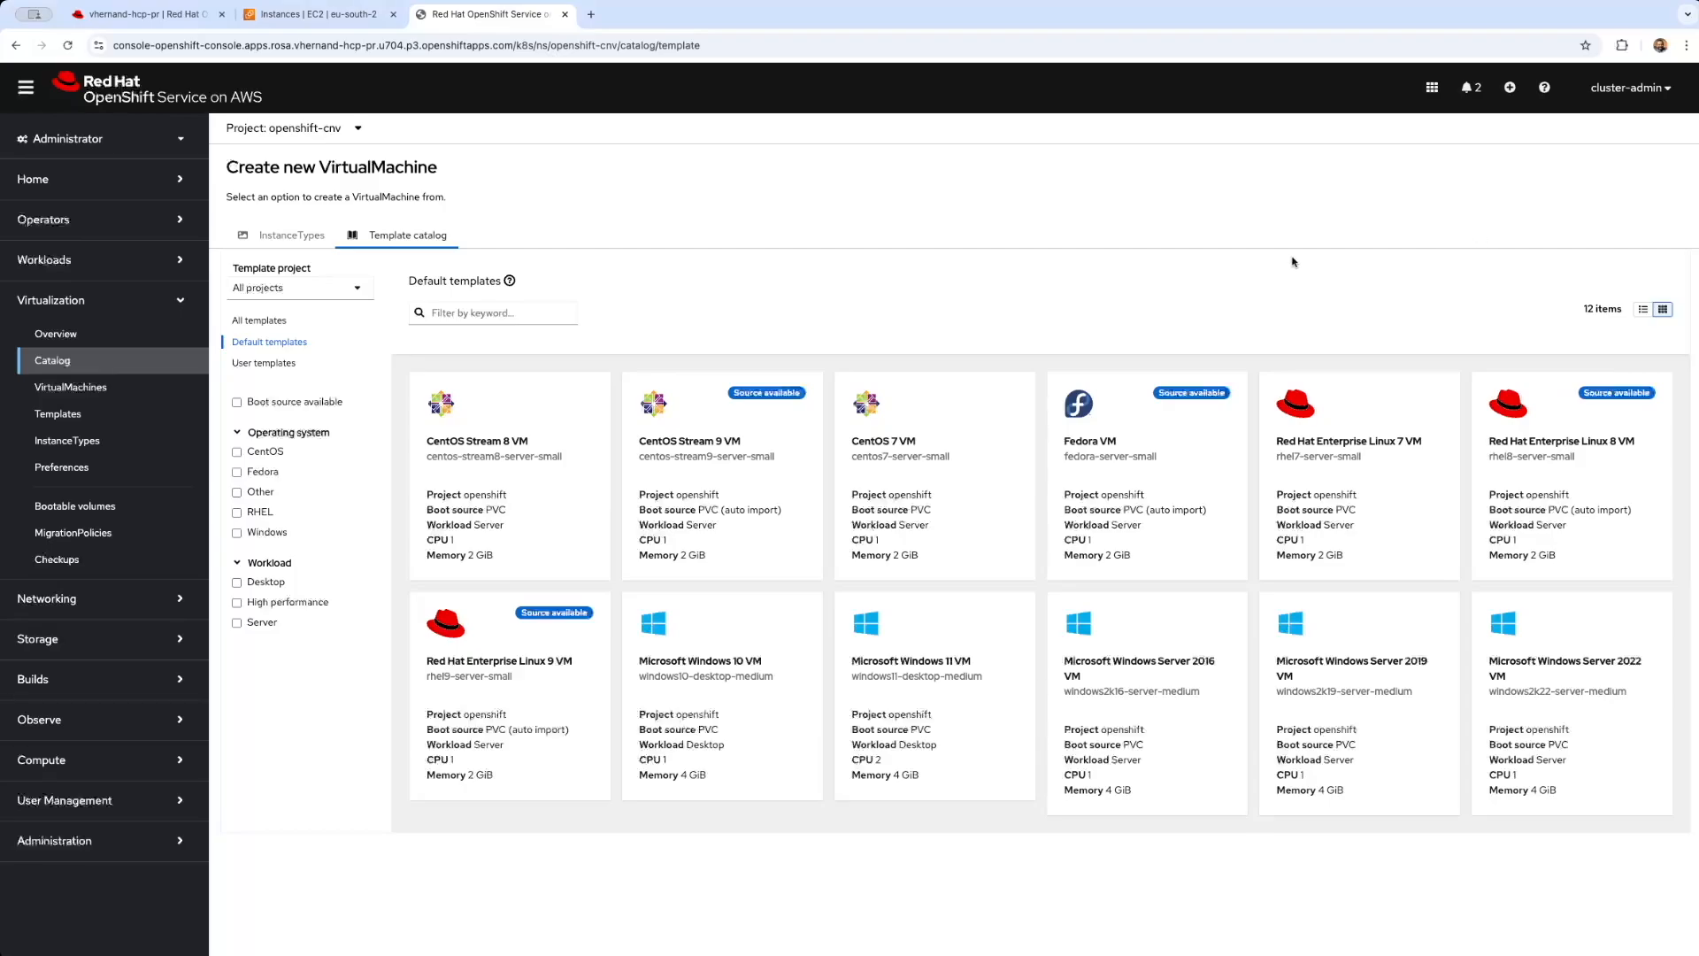
left_click(1127, 528)
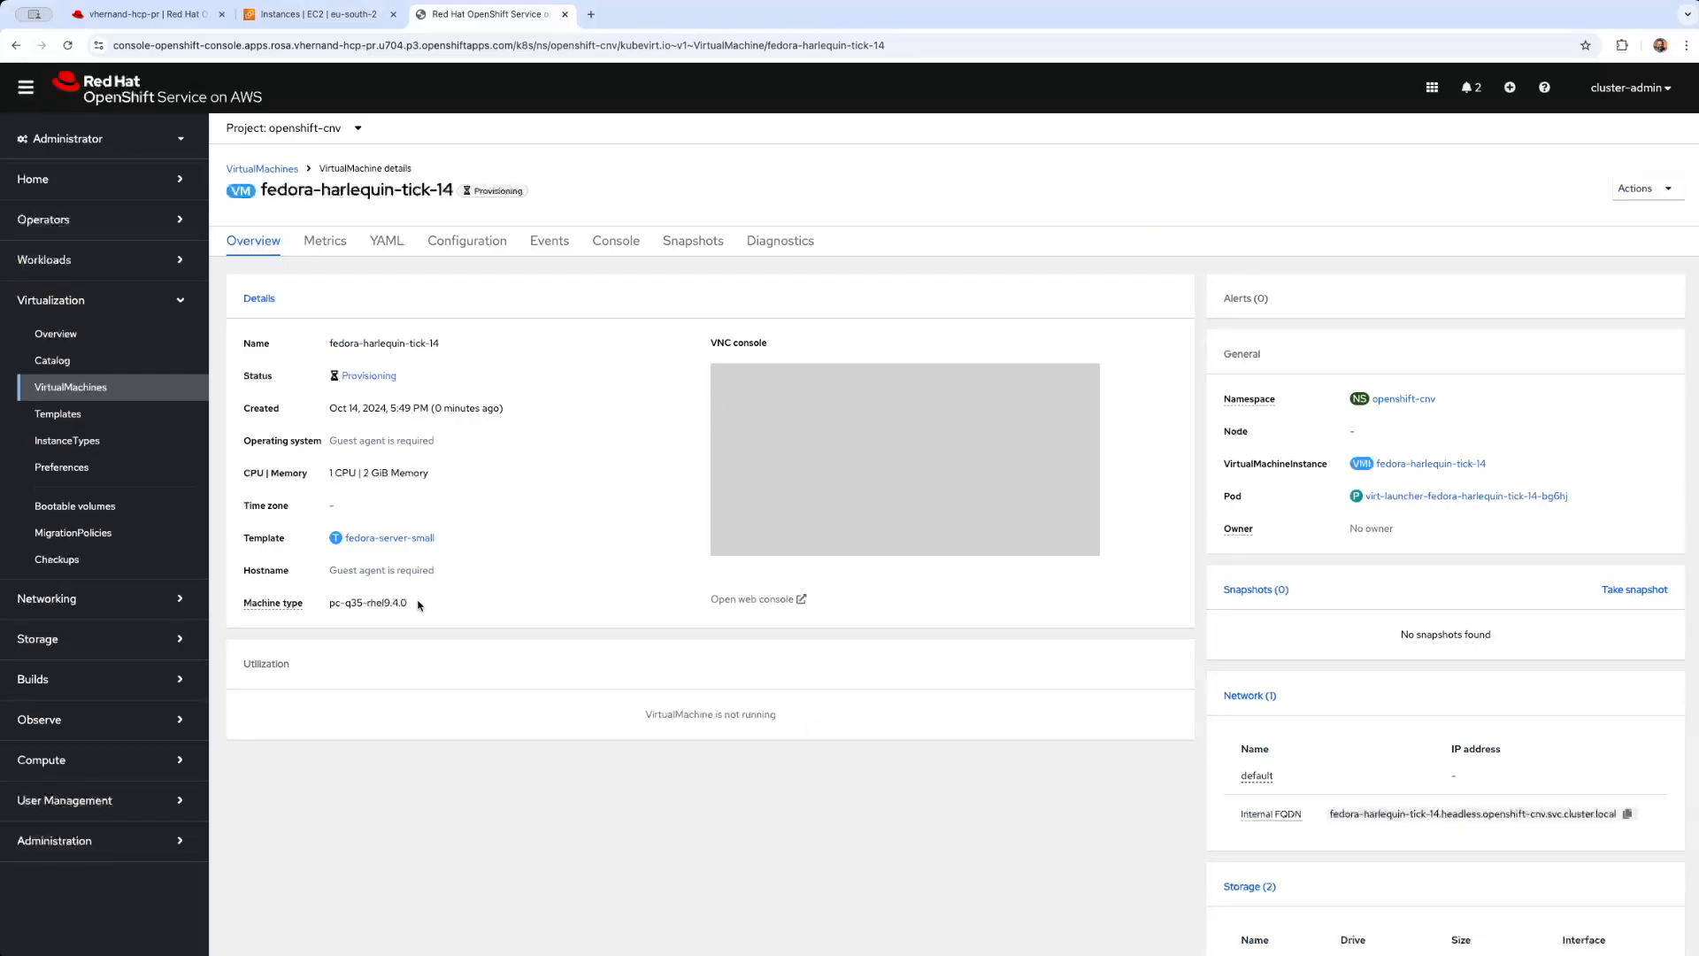
left_click(71, 386)
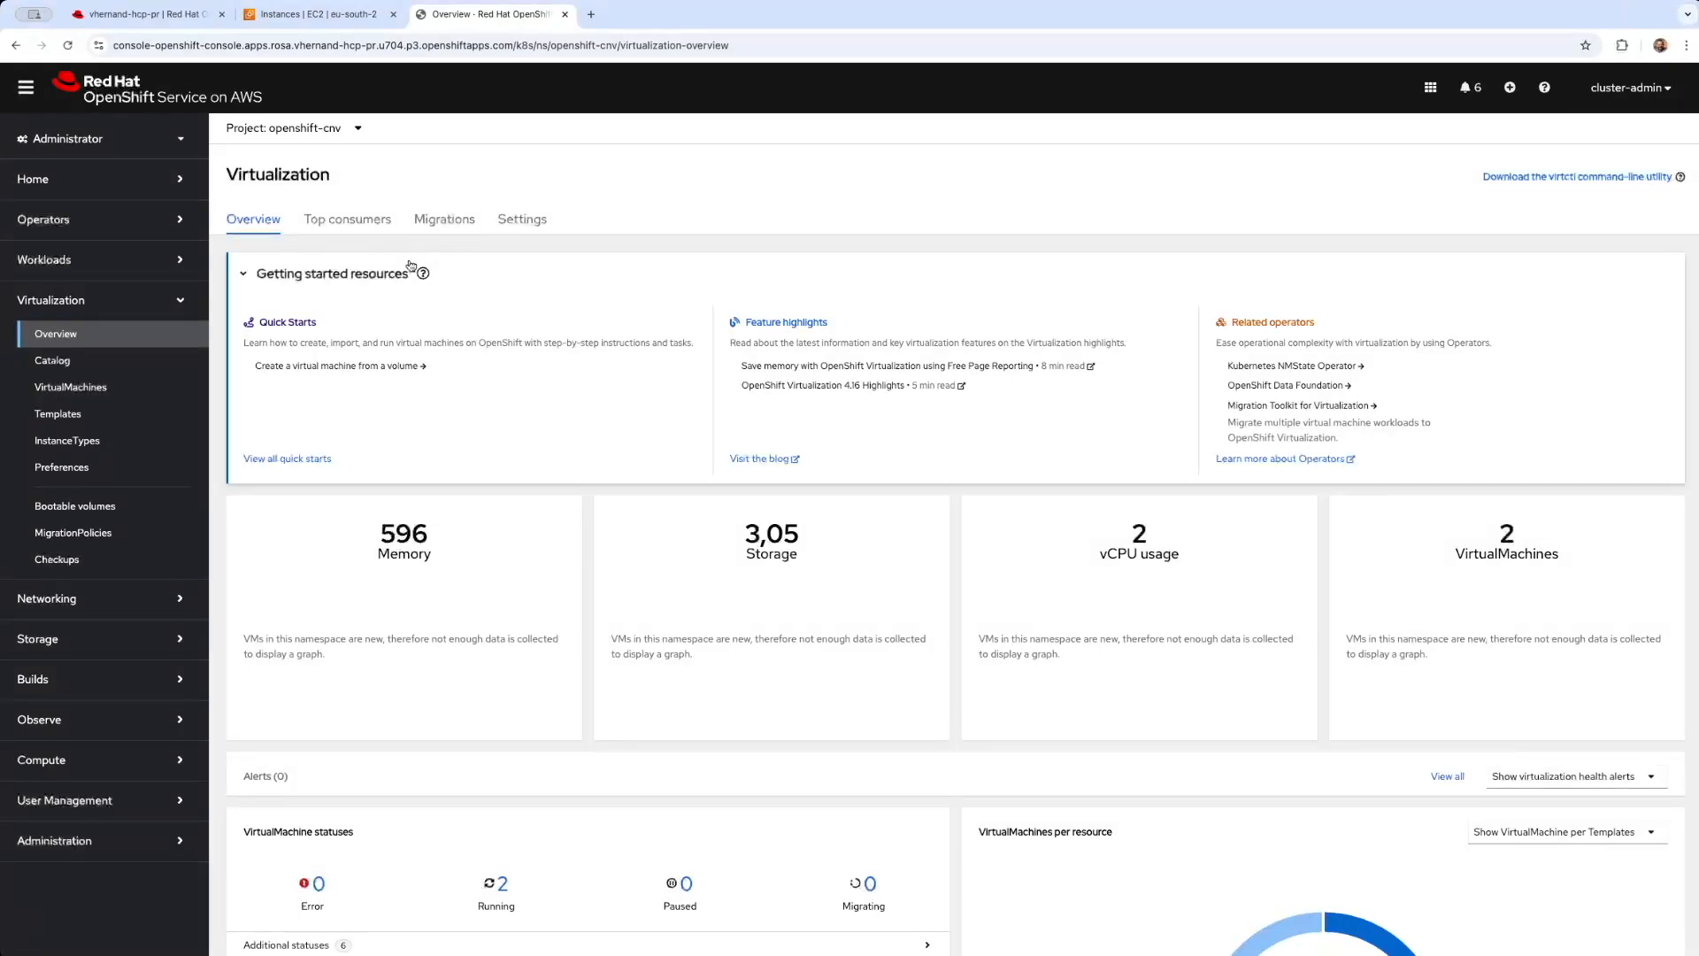
Step: Open the rhel9-blush-minnow-55 console from the Running VMs filter and copy the guest password
scroll(417, 290, "down", 3)
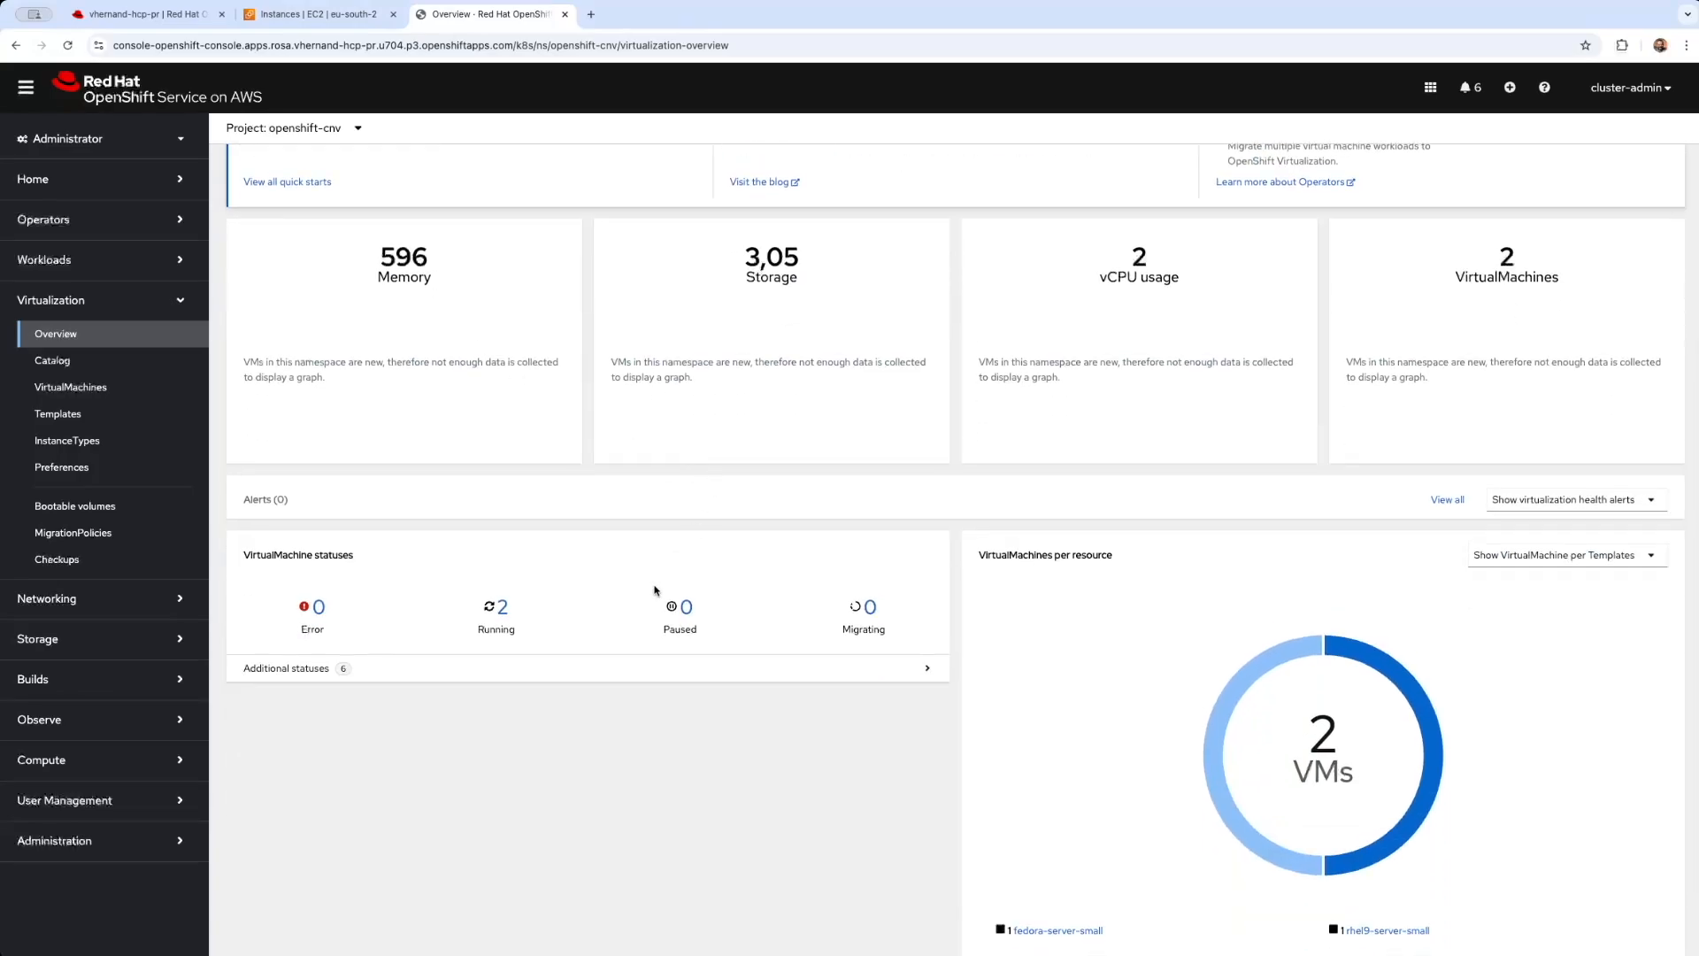
left_click(511, 610)
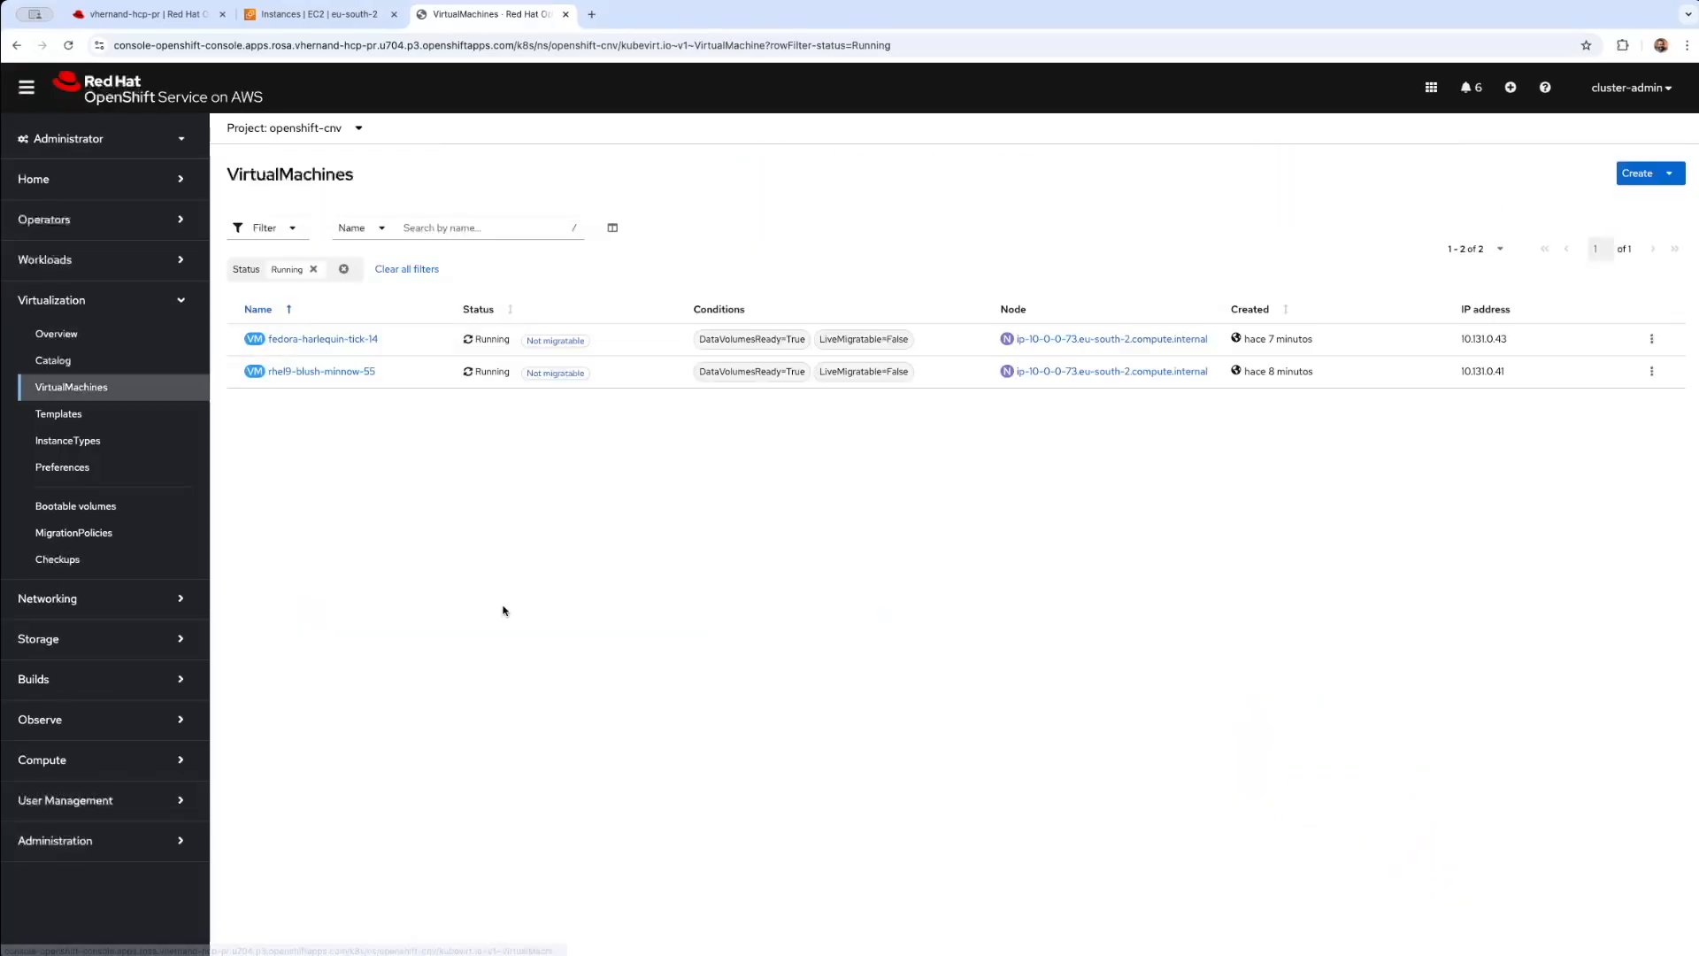
left_click(334, 372)
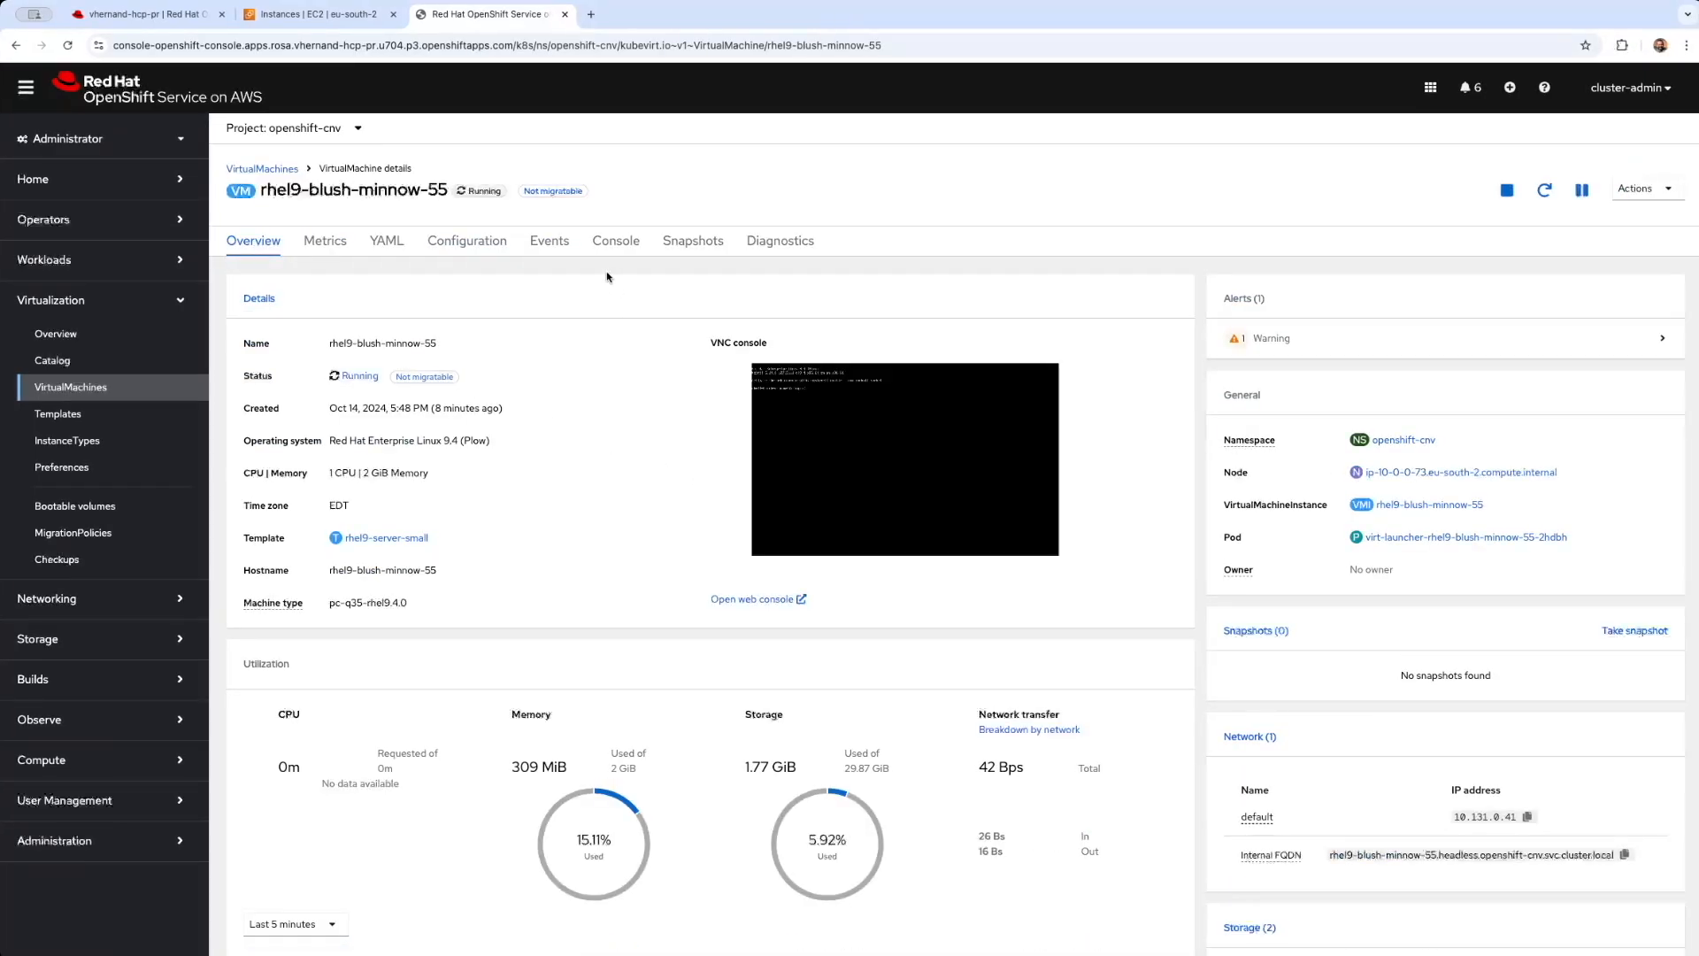
left_click(615, 241)
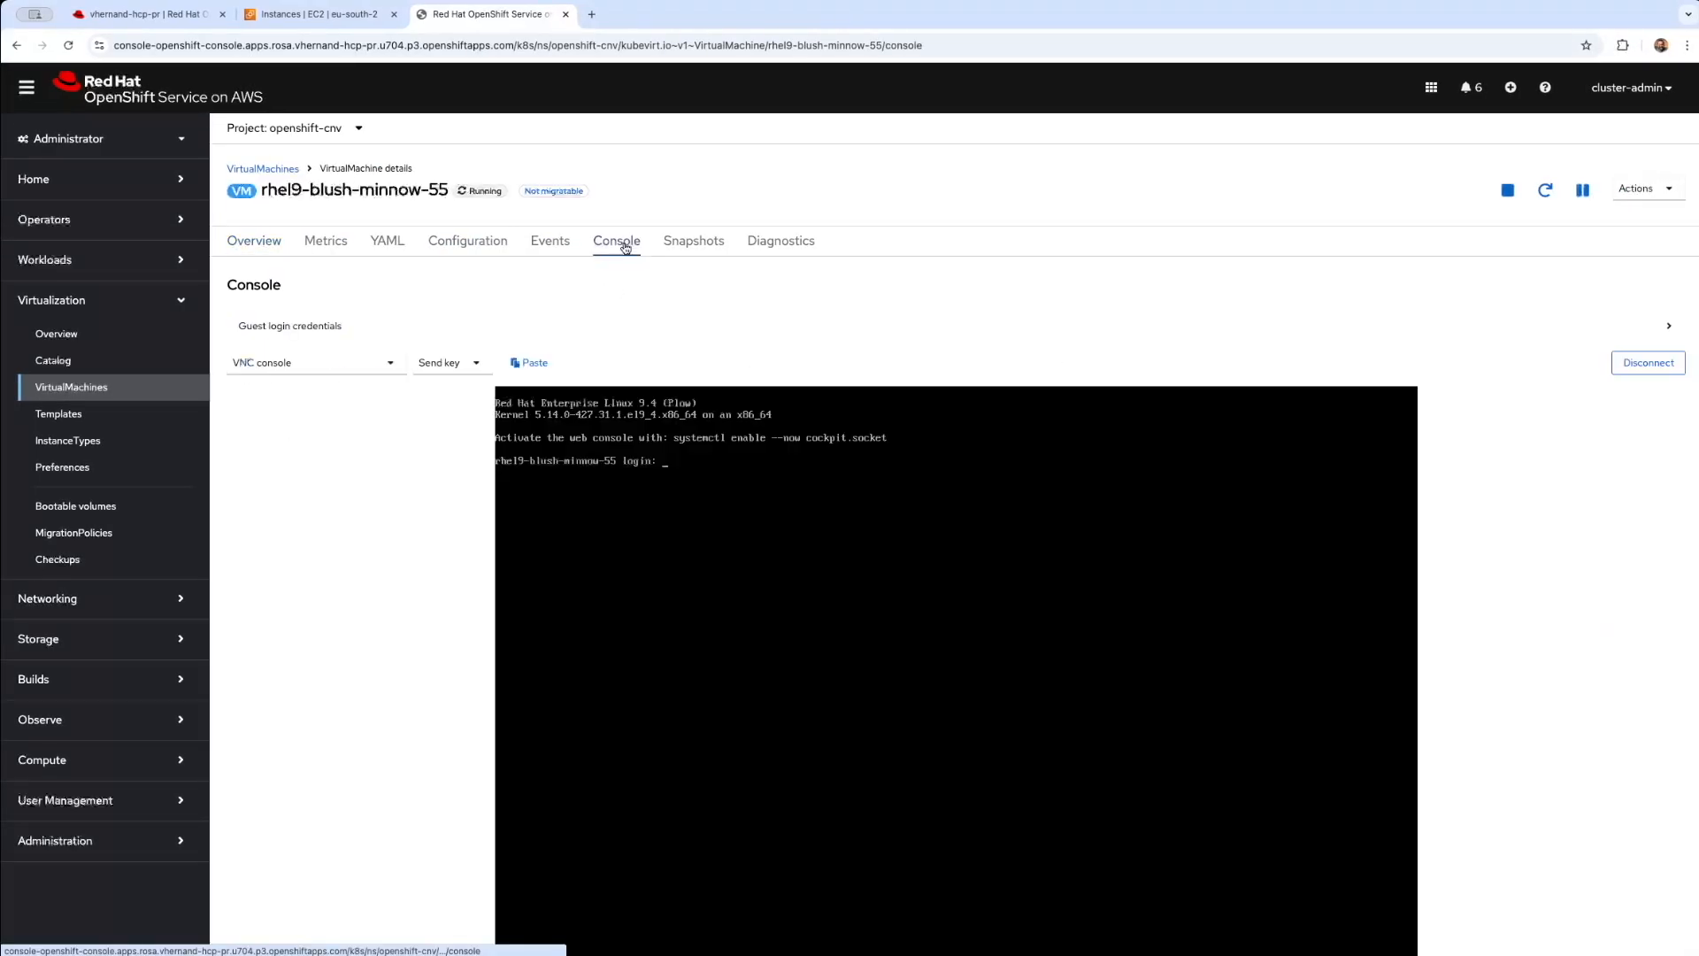
left_click(332, 326)
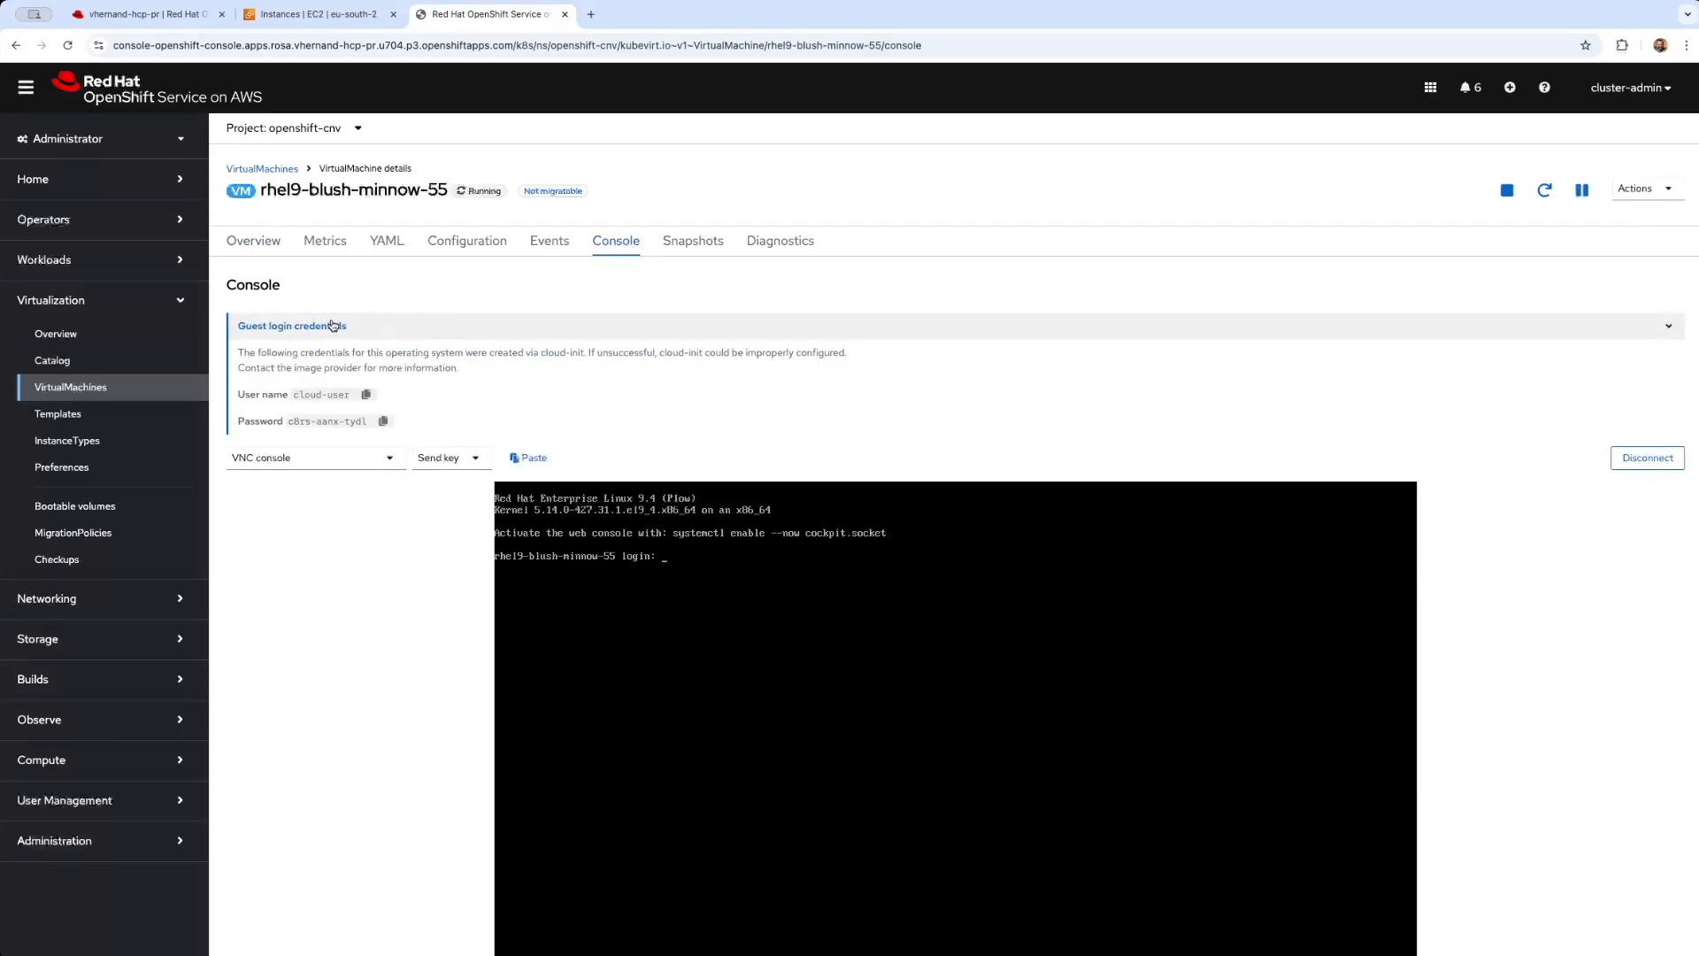
left_click(384, 421)
Step: Log into the RHEL guest console with the guest user name and copied password
scroll(384, 422, "down", 1)
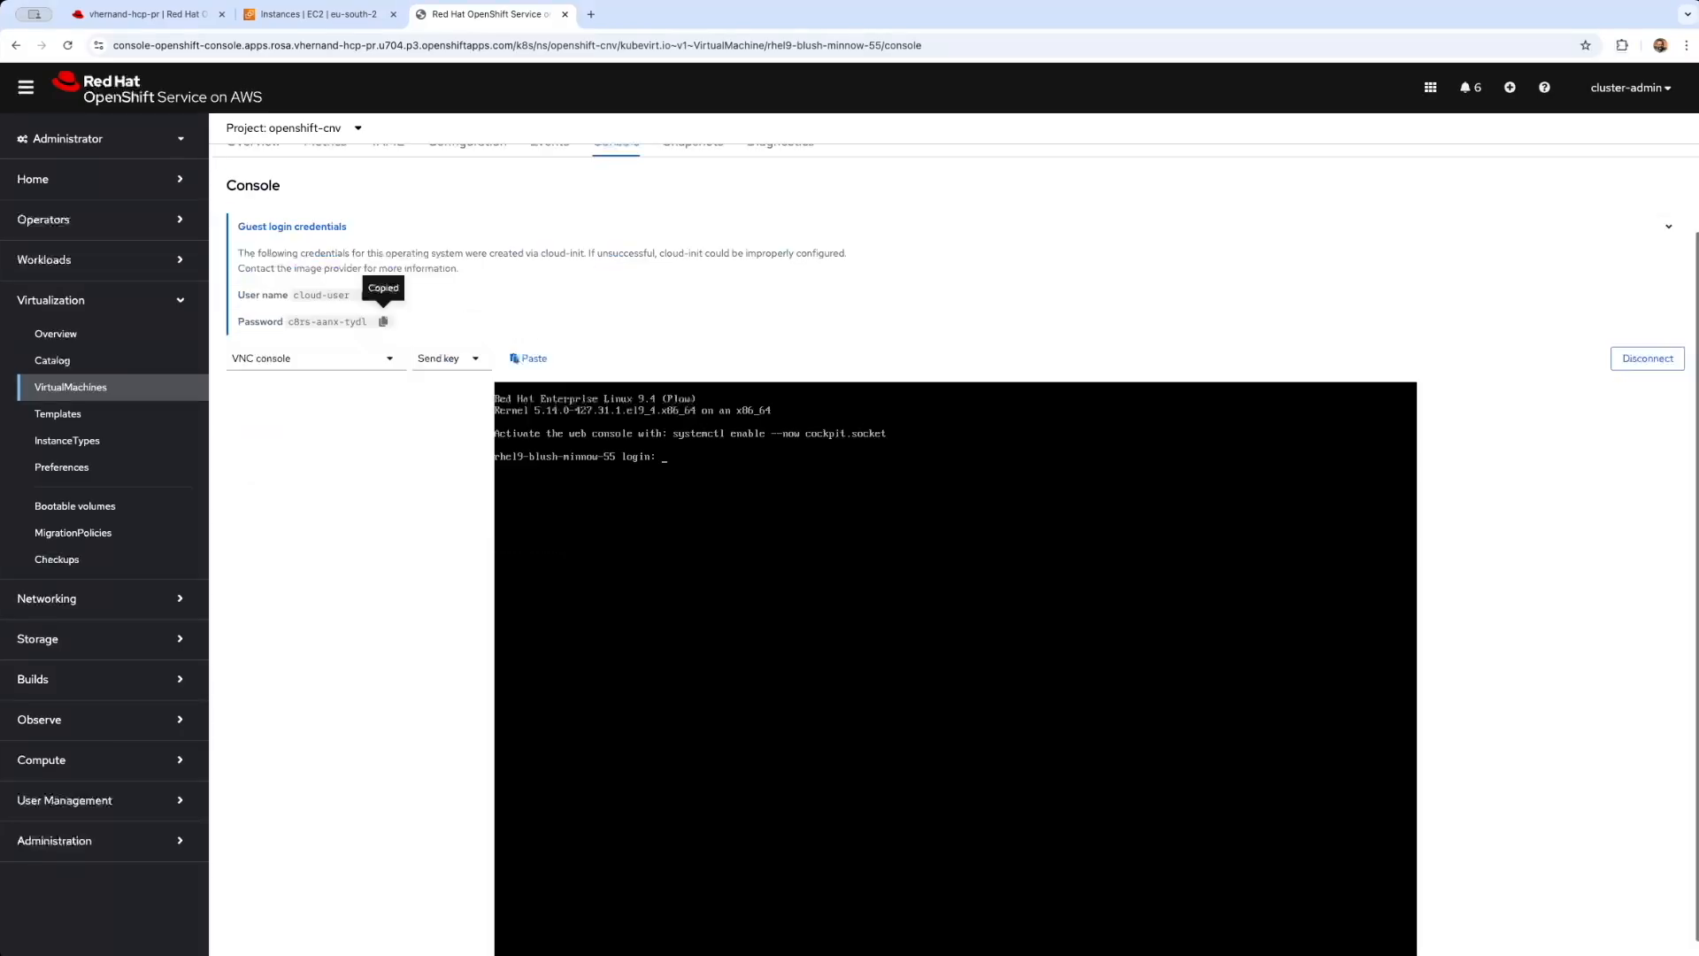
type("cloud/user")
key("BackSpace")
key("BackSpace")
key("BackSpace")
key("BackSpace")
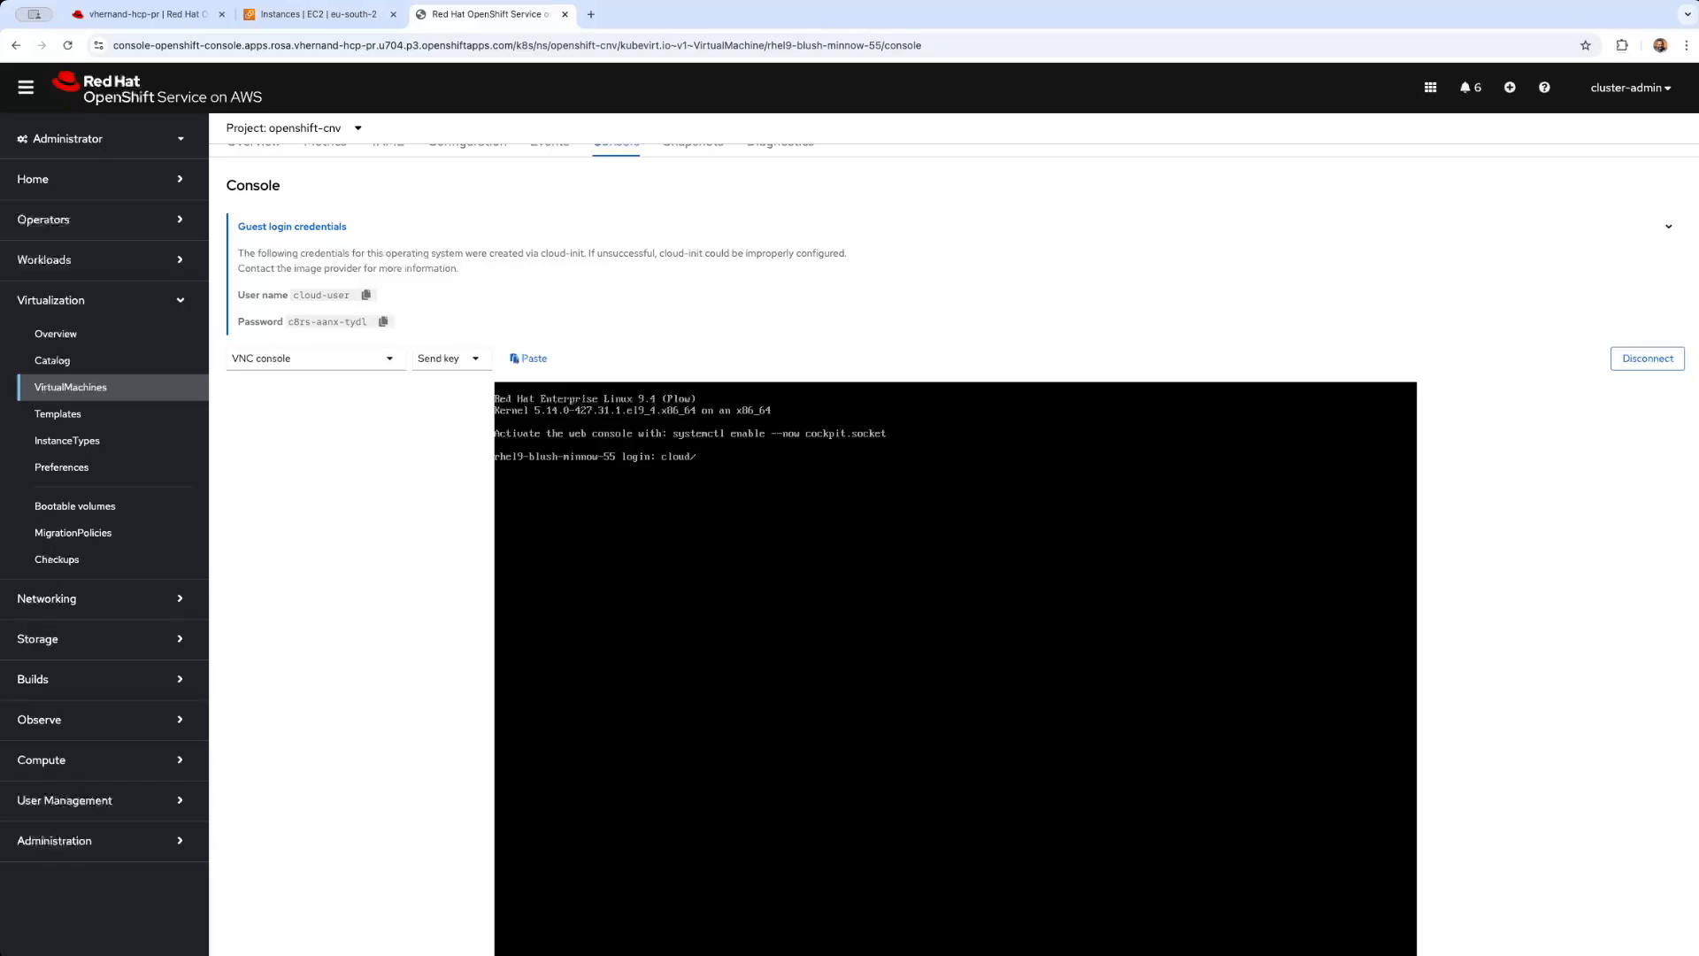
type("user")
key("Return")
left_click(535, 361)
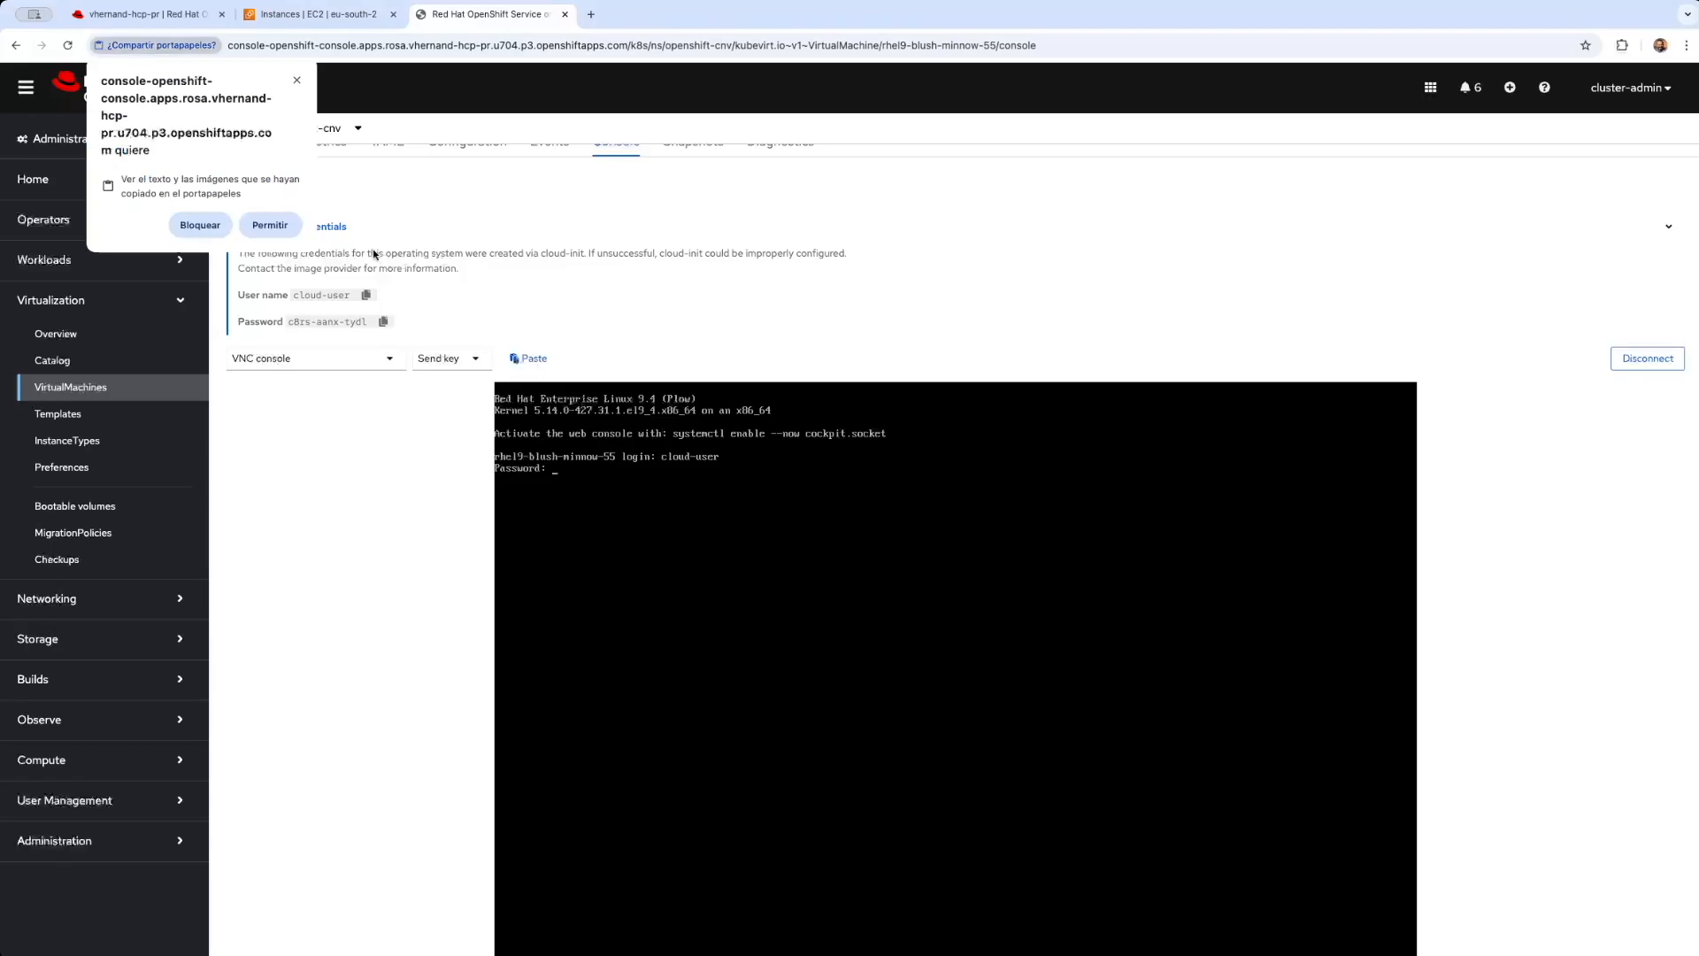
left_click(270, 224)
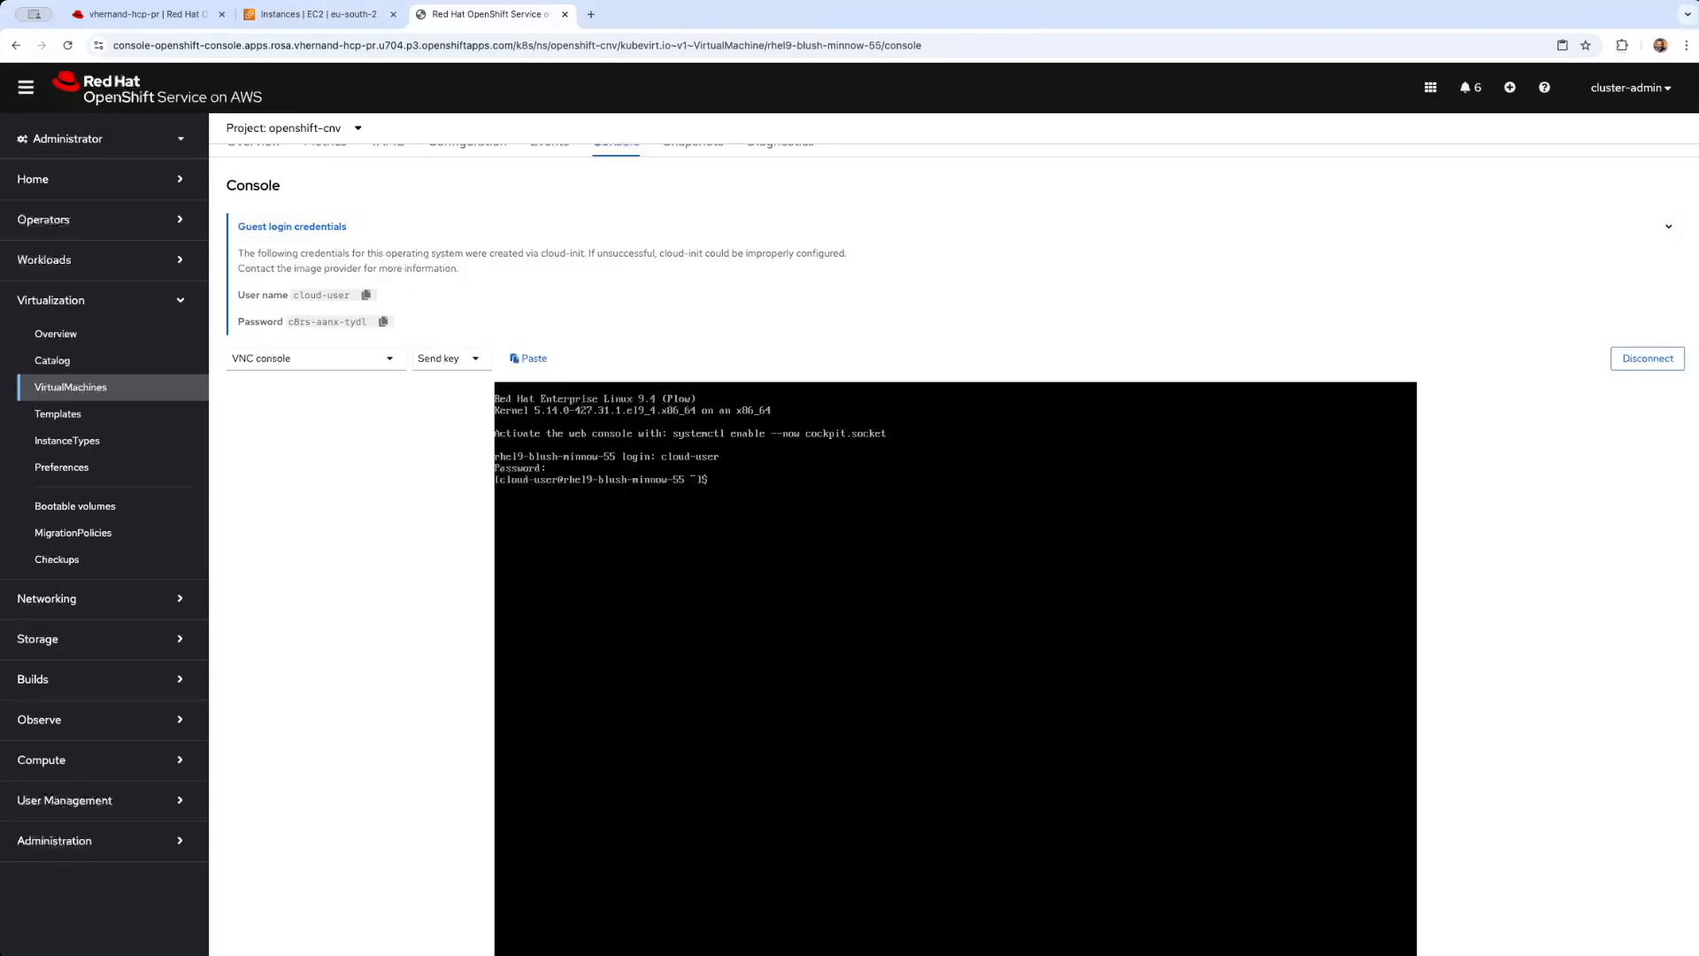
Step: Run id -a and ps -ef in the RHEL guest shell
key("Return")
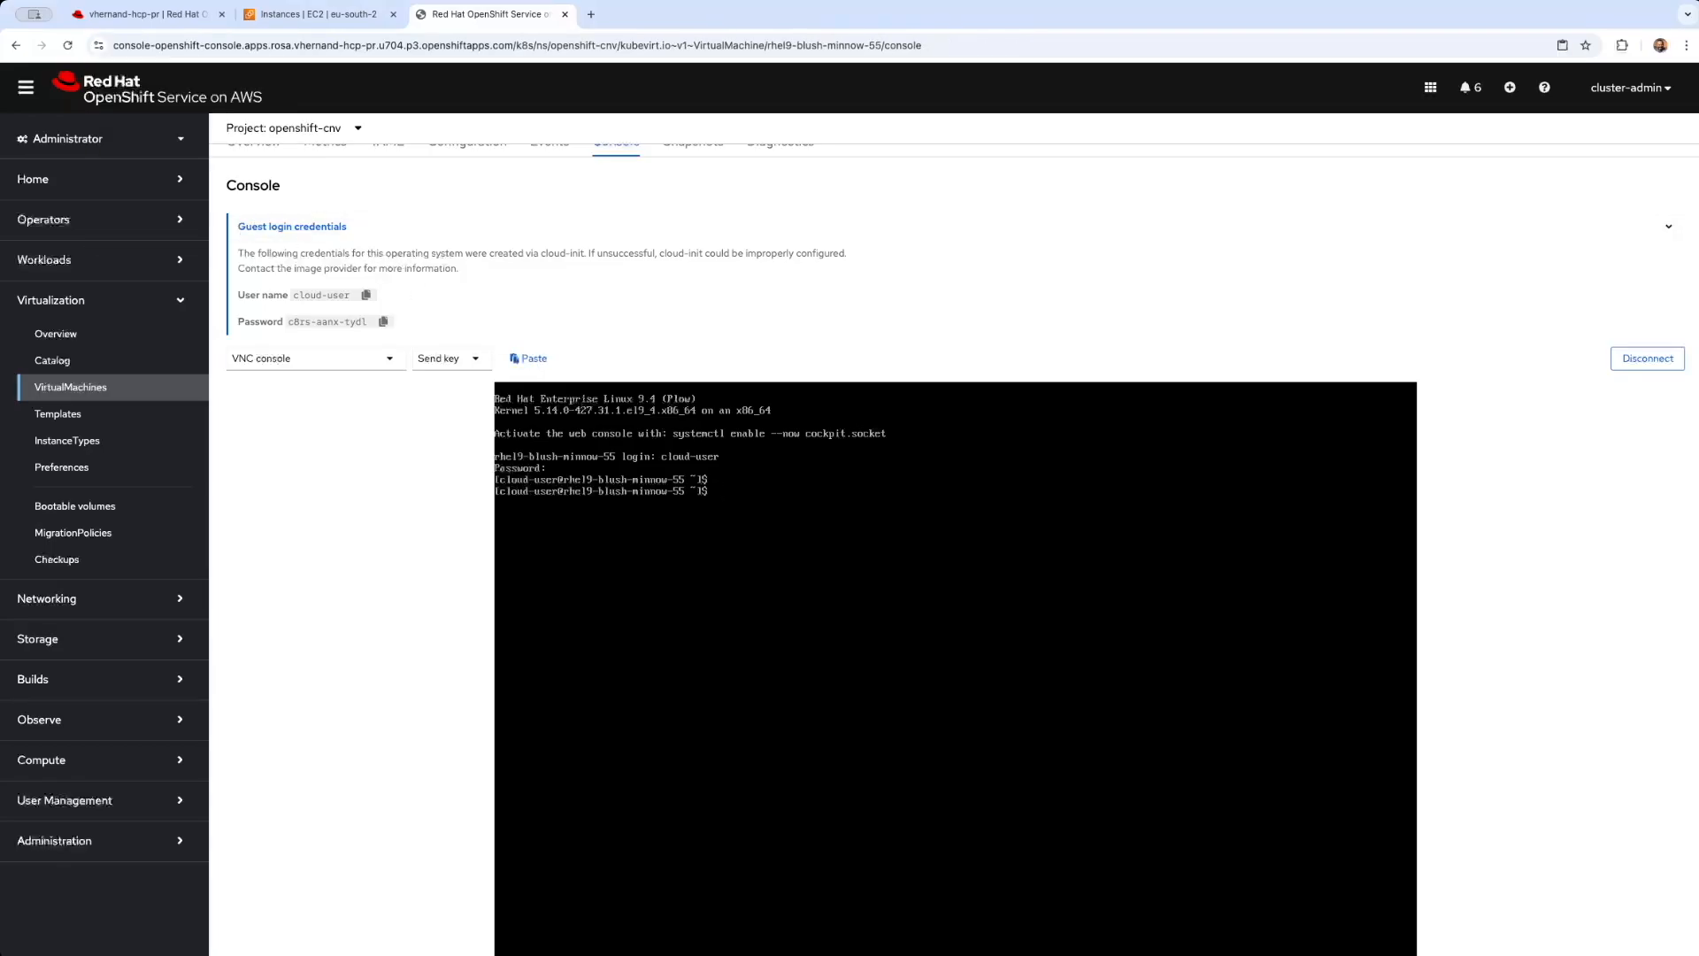
key("Return")
type("id /a")
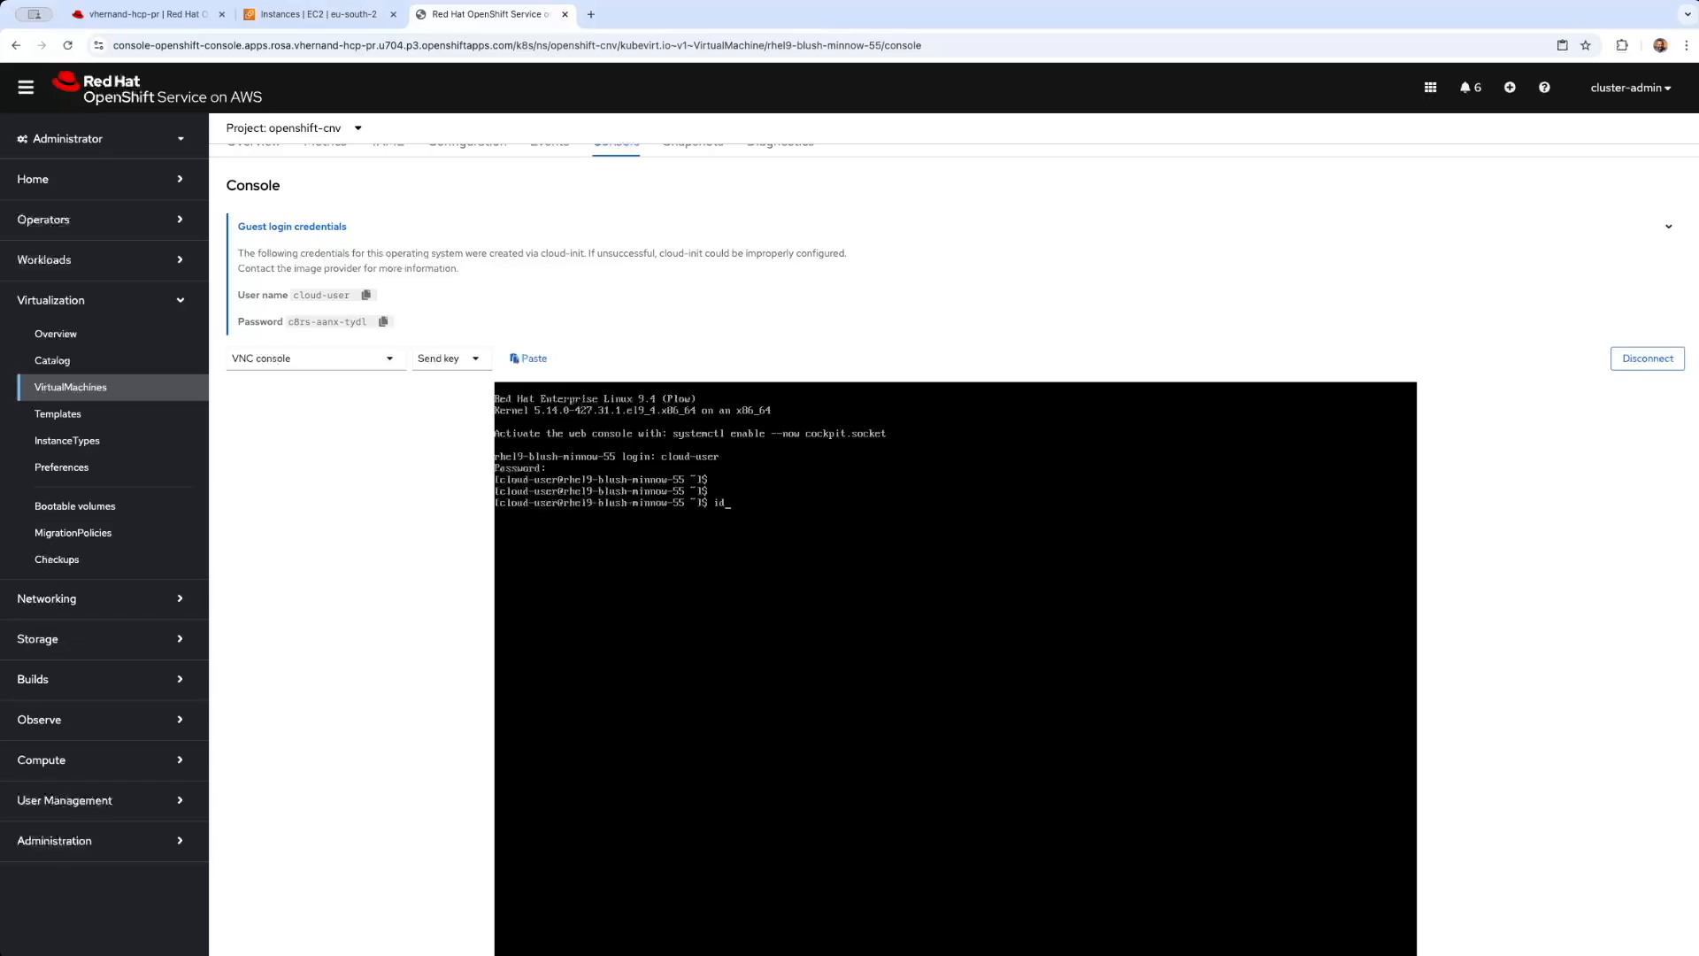
key("Return")
type("id -a")
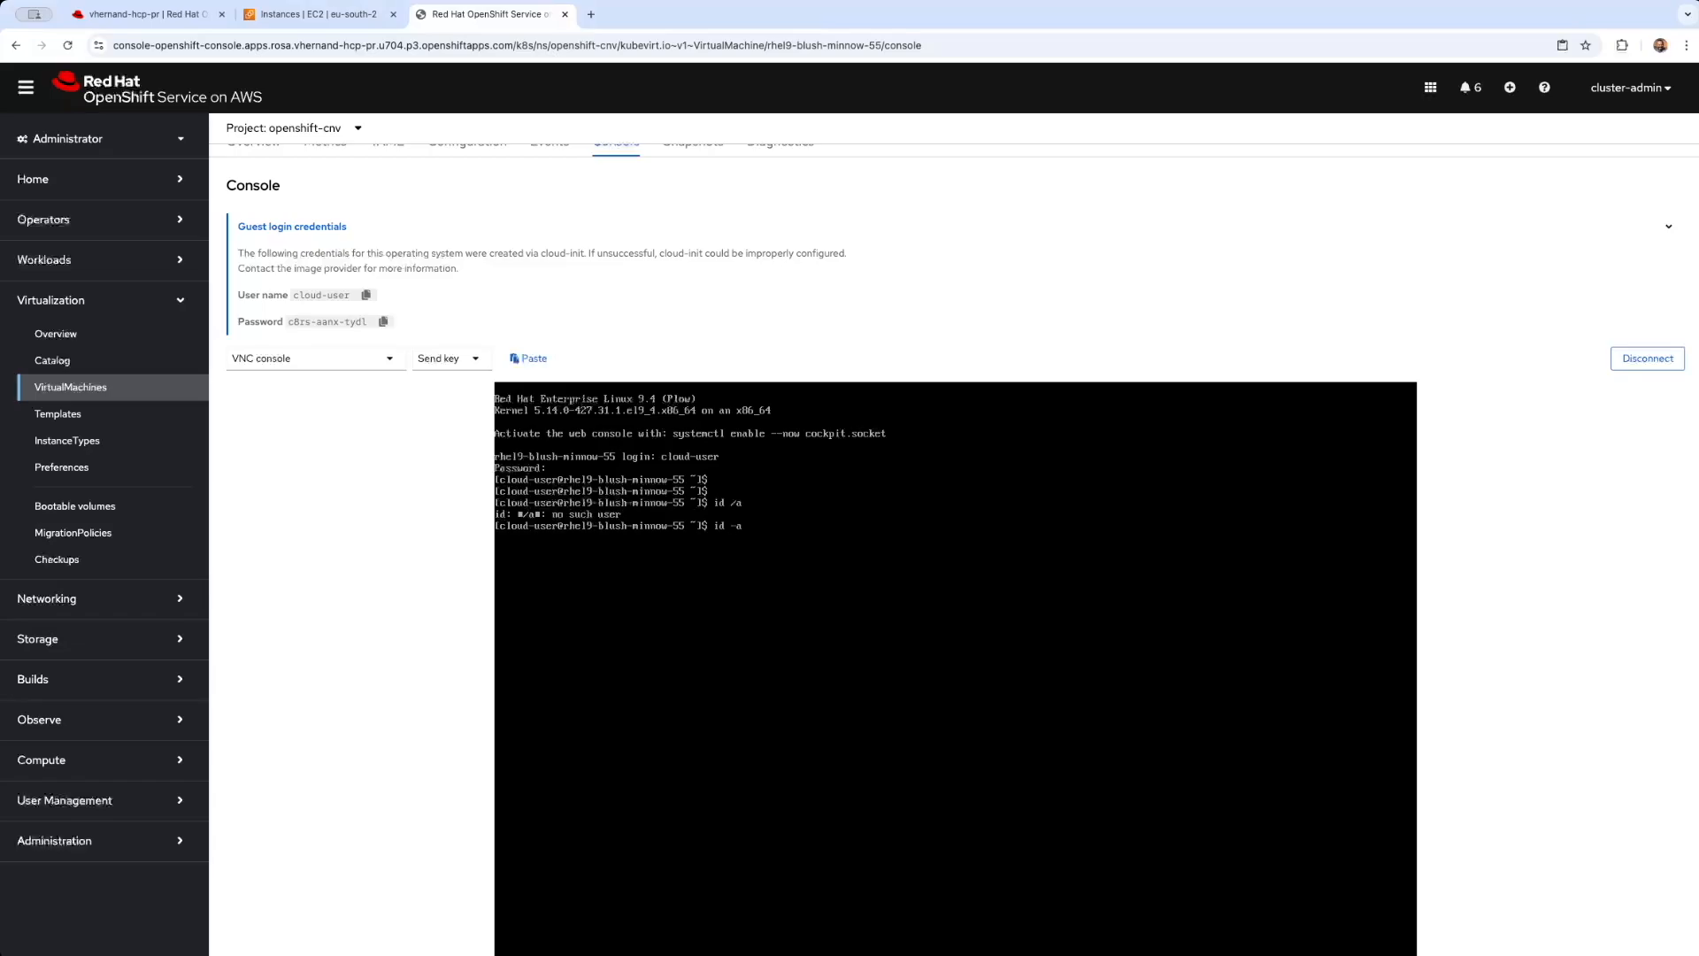
key("Return")
type("ps -e")
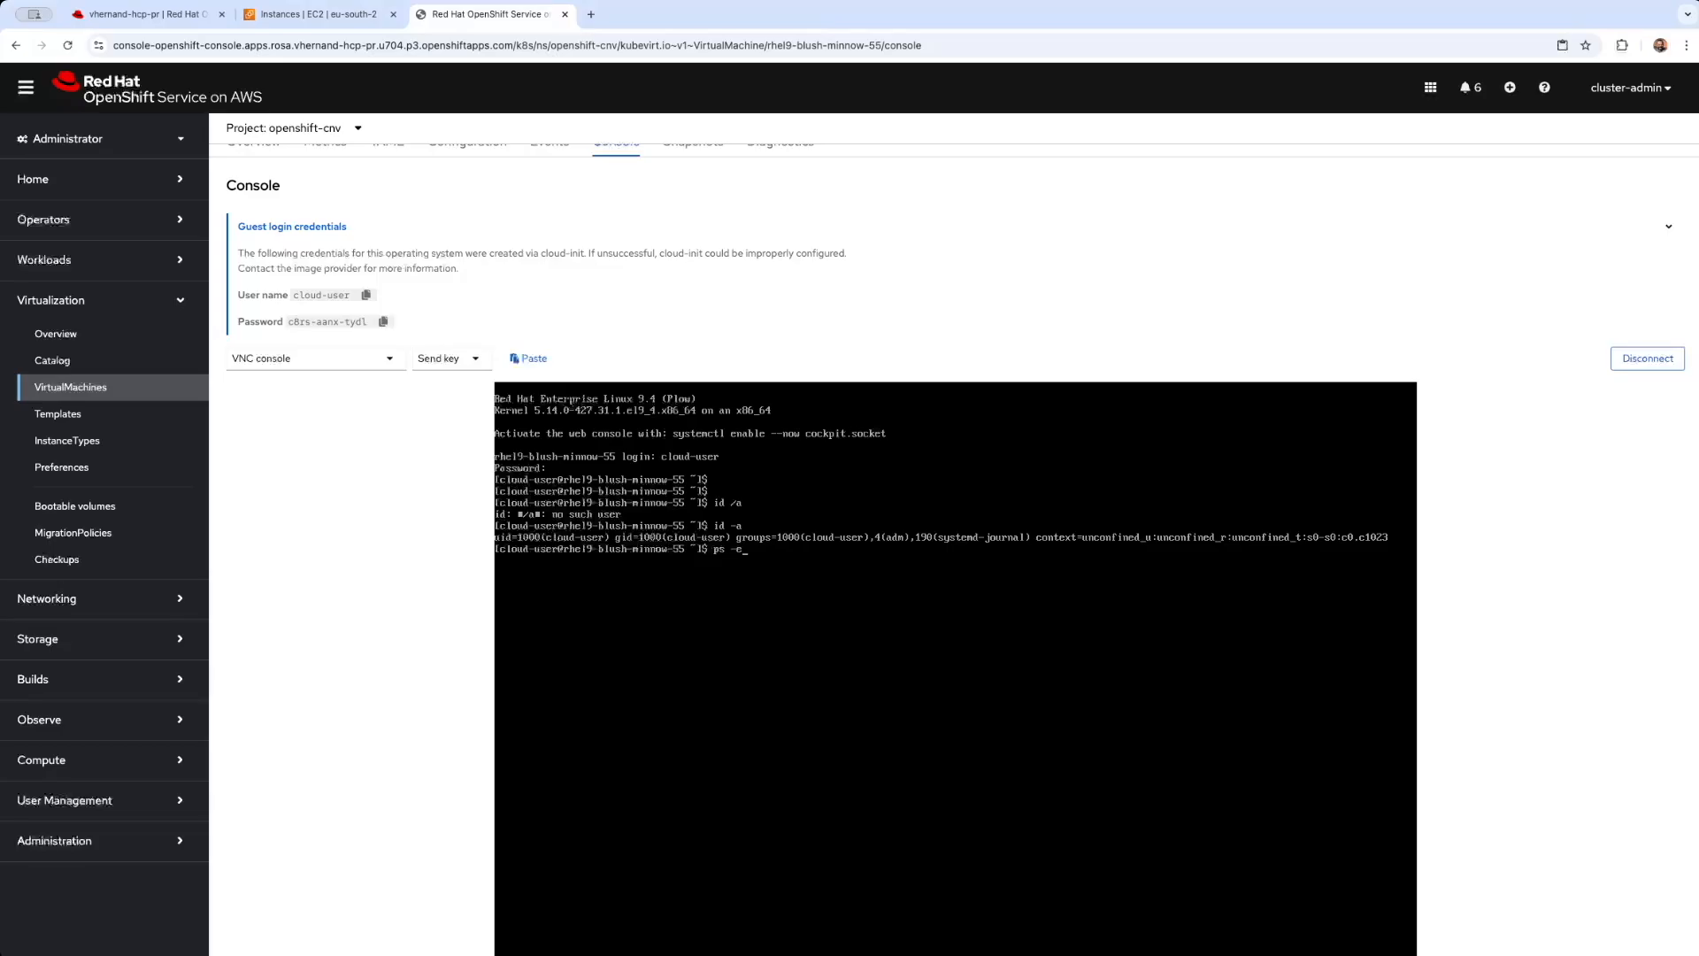
type("f")
key("Return")
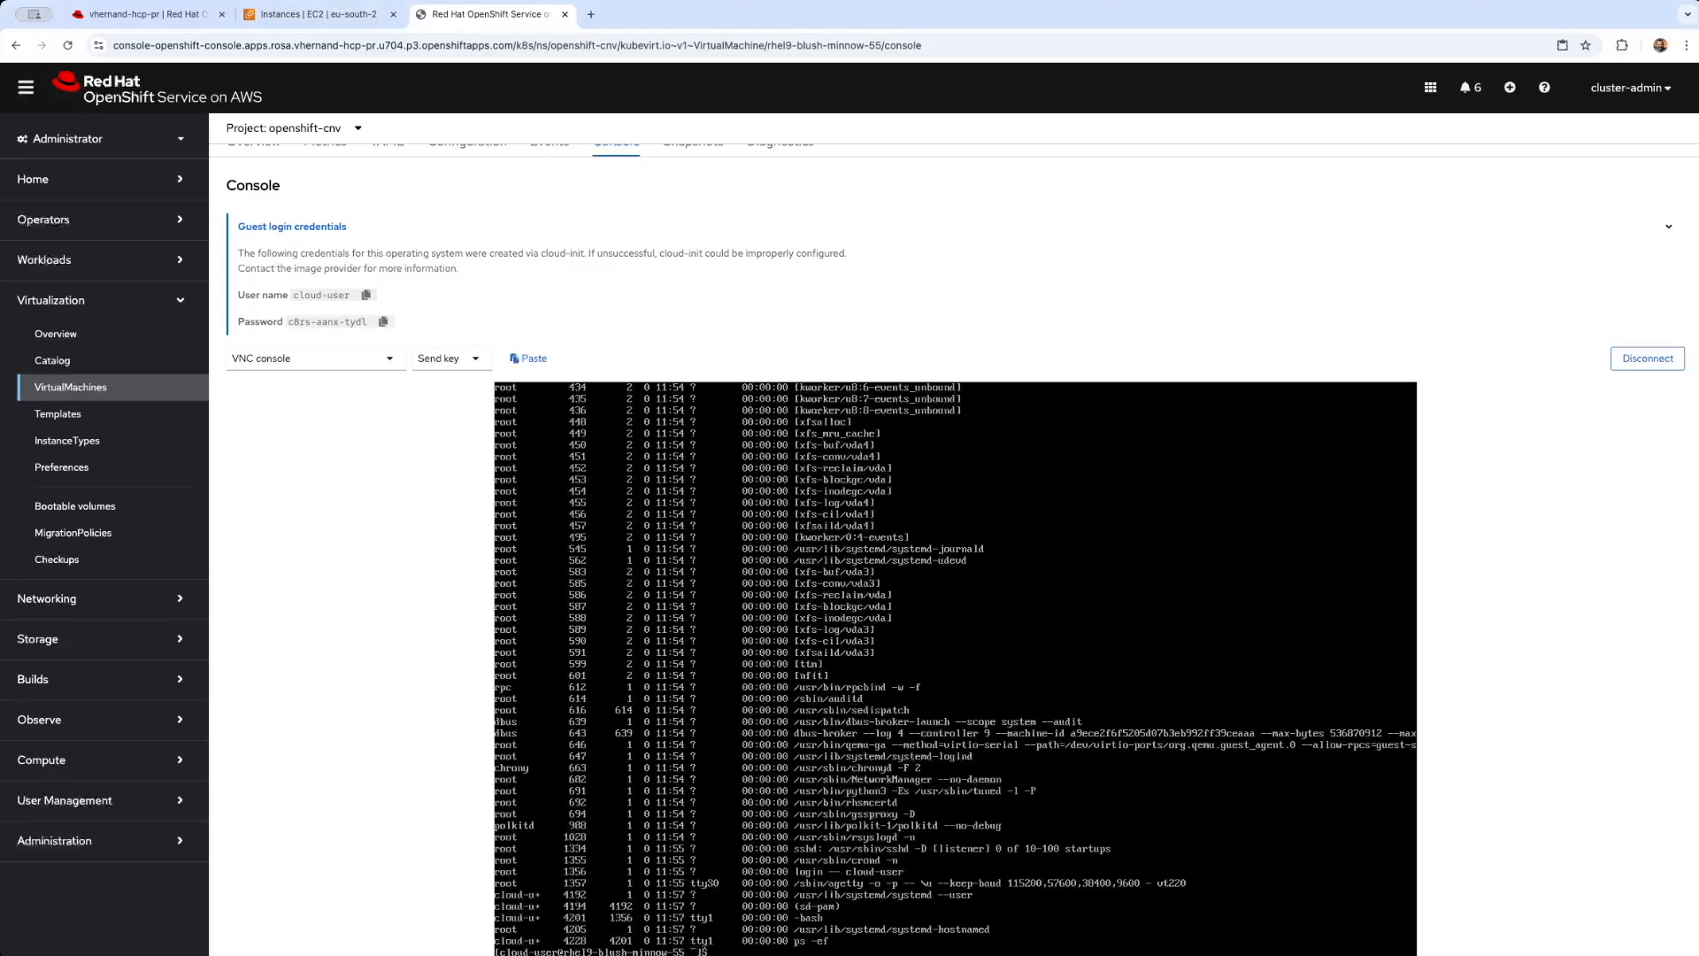
key("Return")
Step: Run uname and uname -a in the RHEL guest, then exit to the login prompt
type("uname")
key("Return")
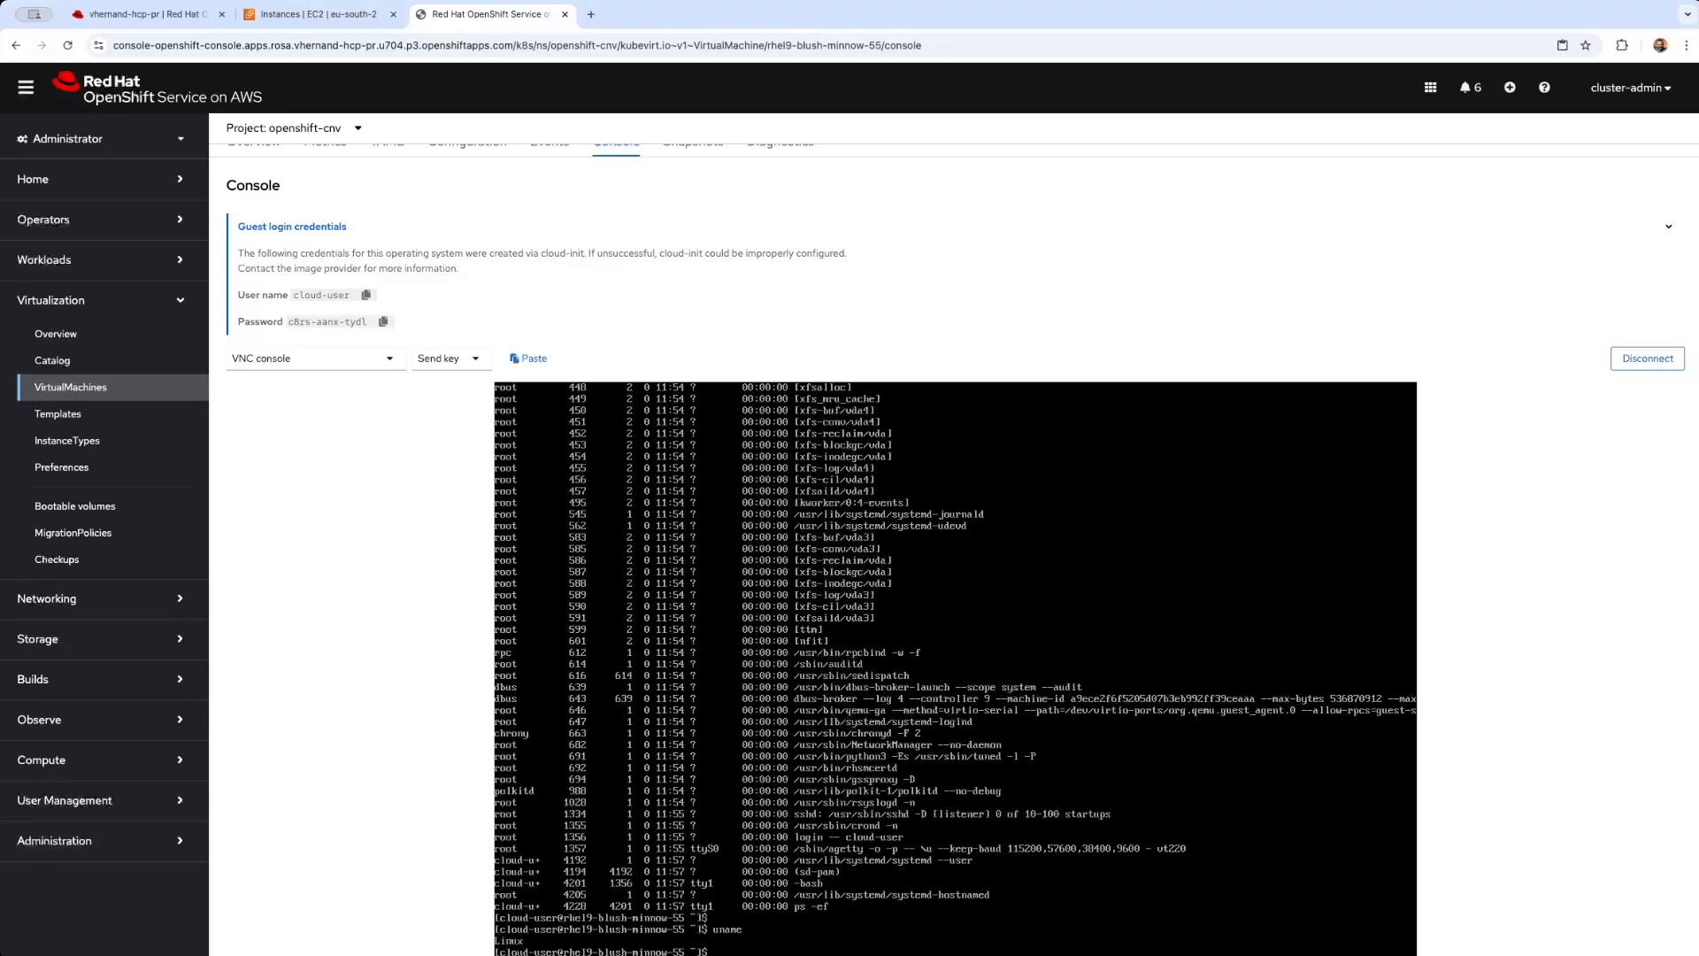
type("uname -a")
key("Return")
key("Return")
key("Return")
key("Return")
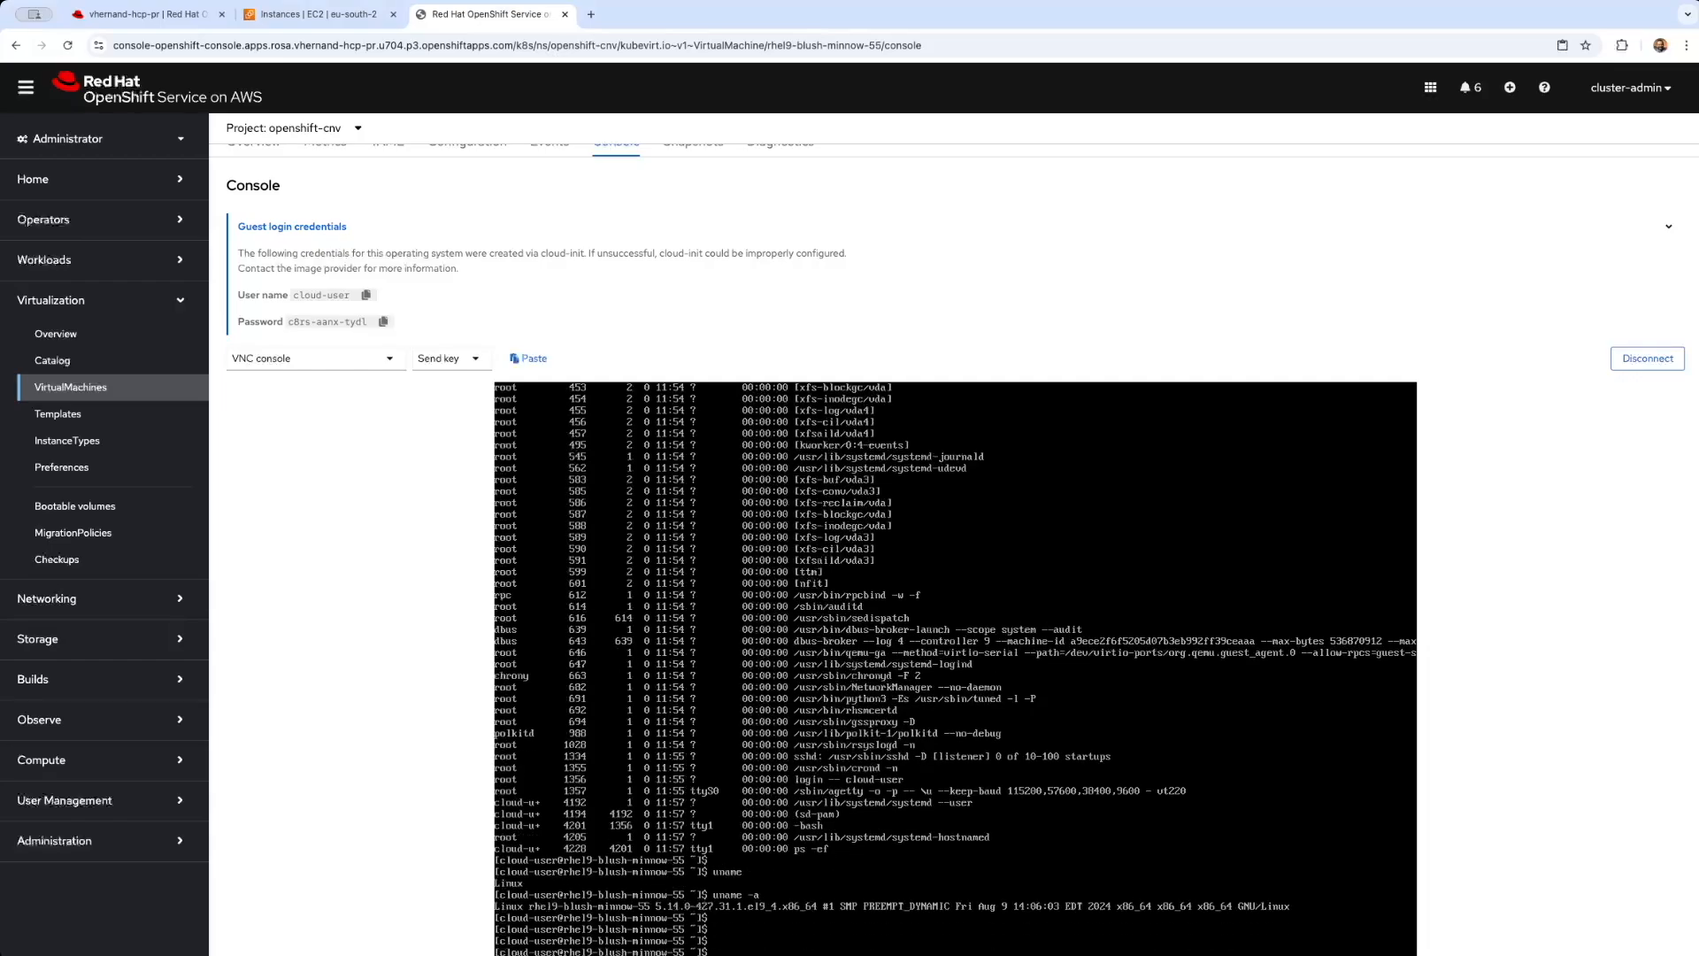
type("exit")
key("Return")
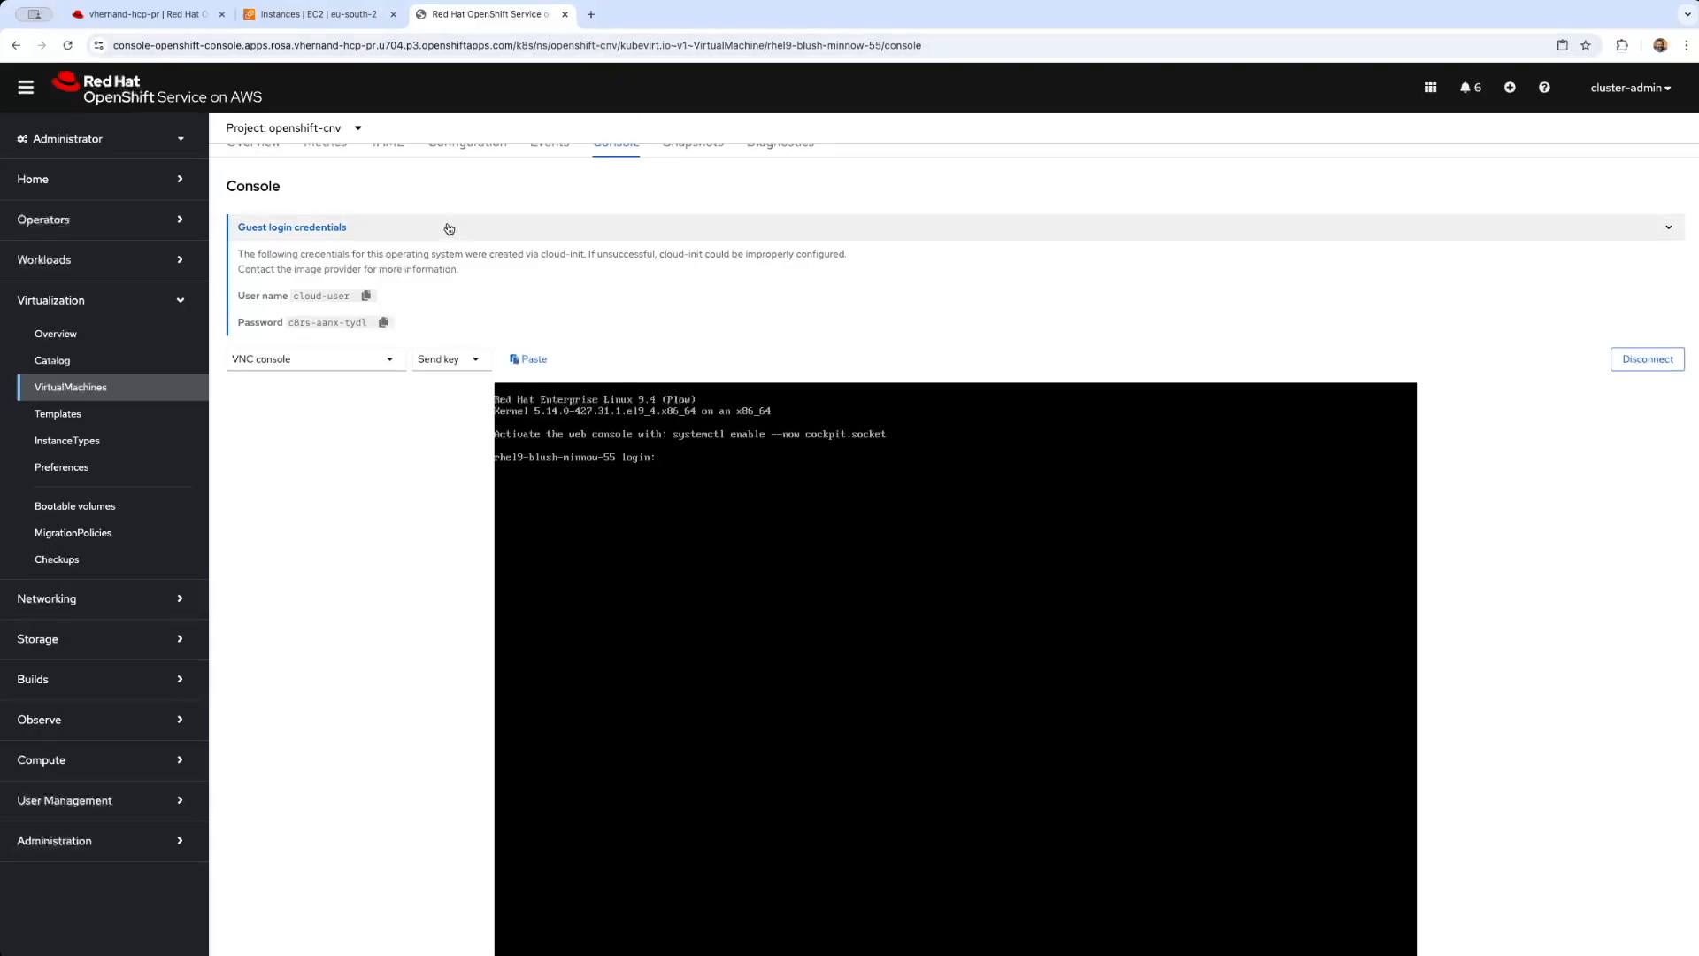
scroll(443, 227, "up", 2)
Step: Open the fedora-harlequin-tick-14 console and copy its guest password
left_click(277, 243)
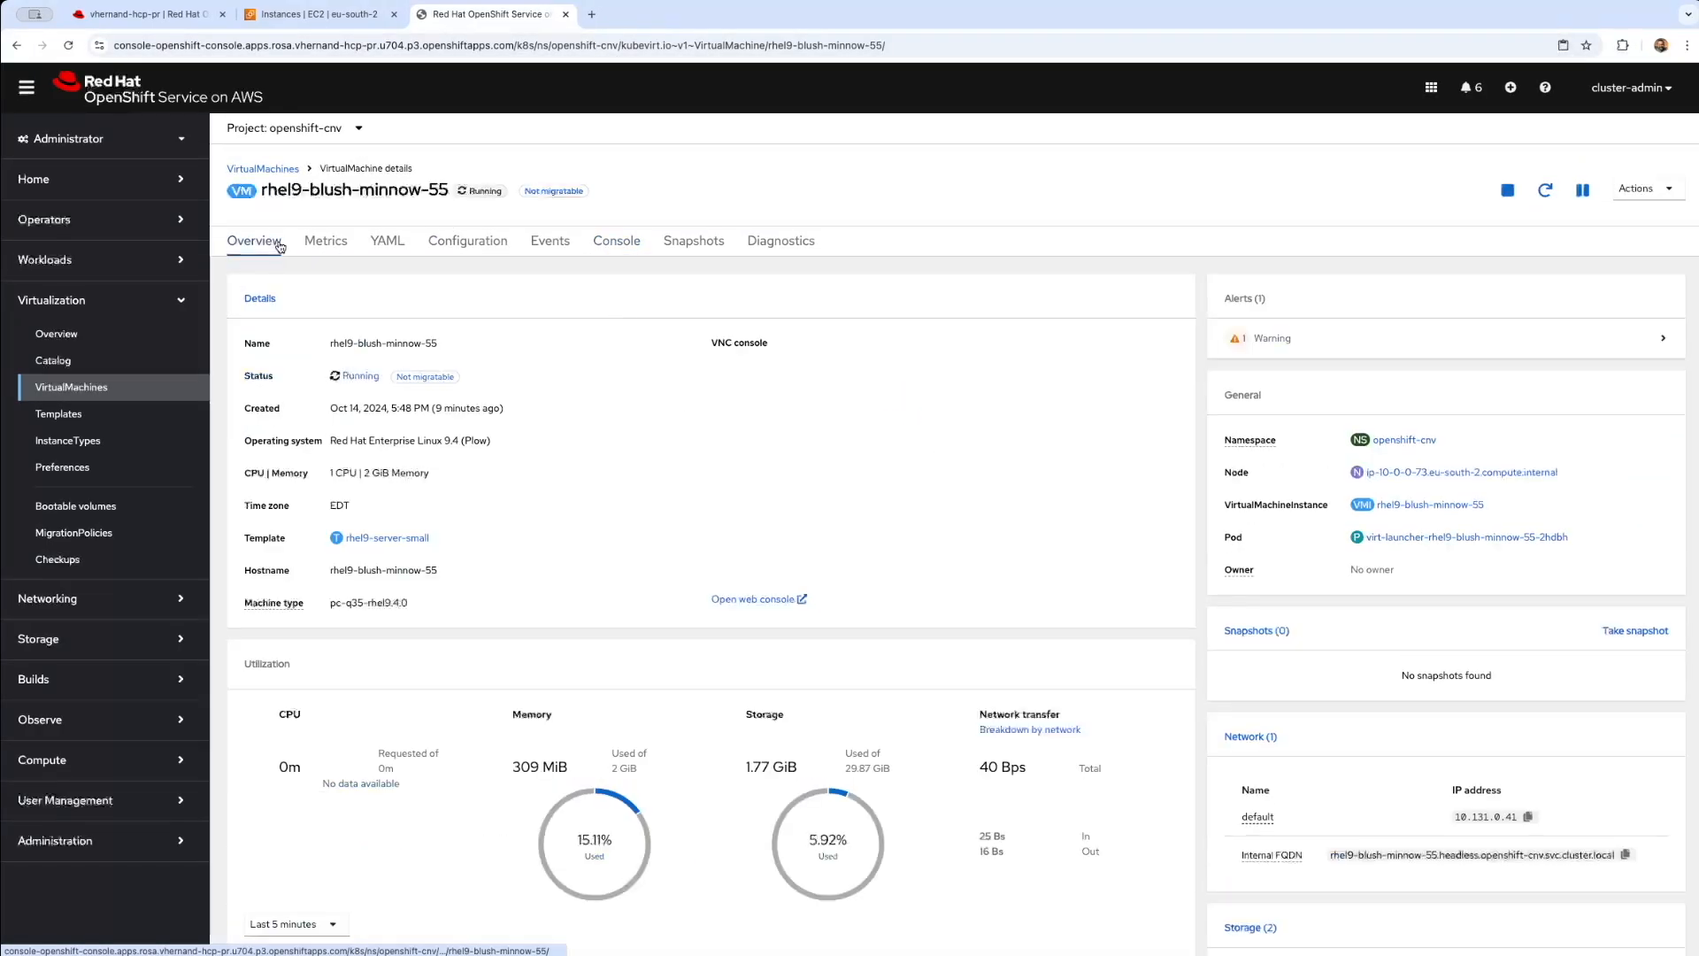
left_click(275, 171)
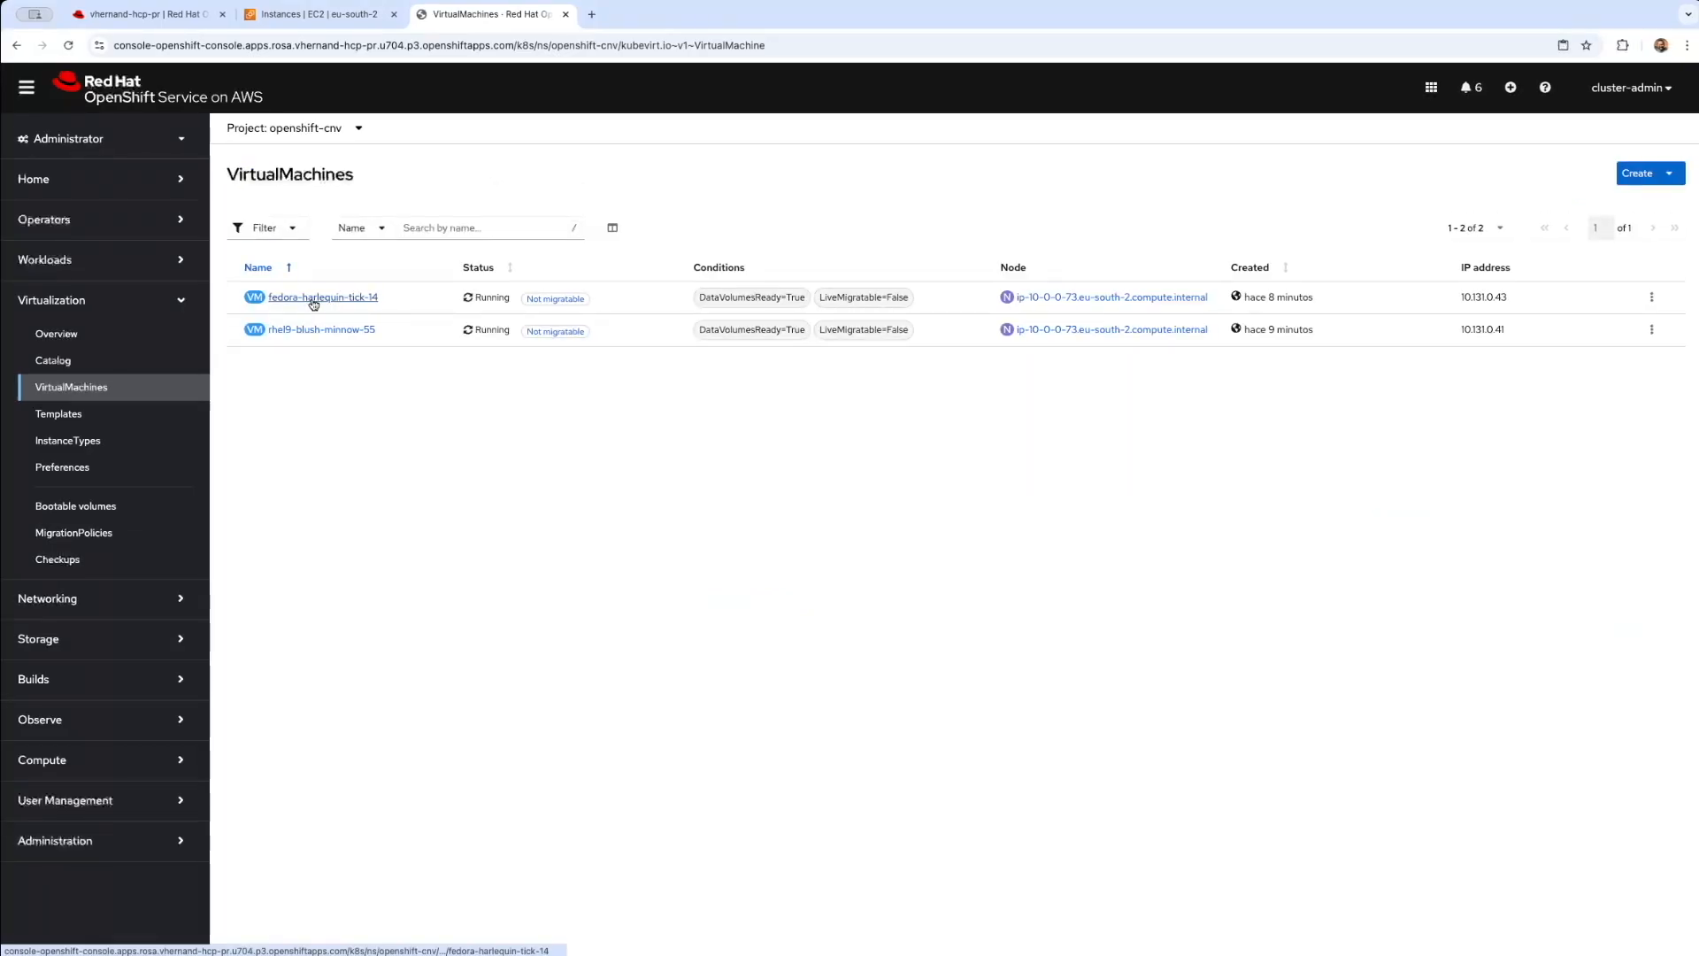
left_click(312, 302)
left_click(616, 241)
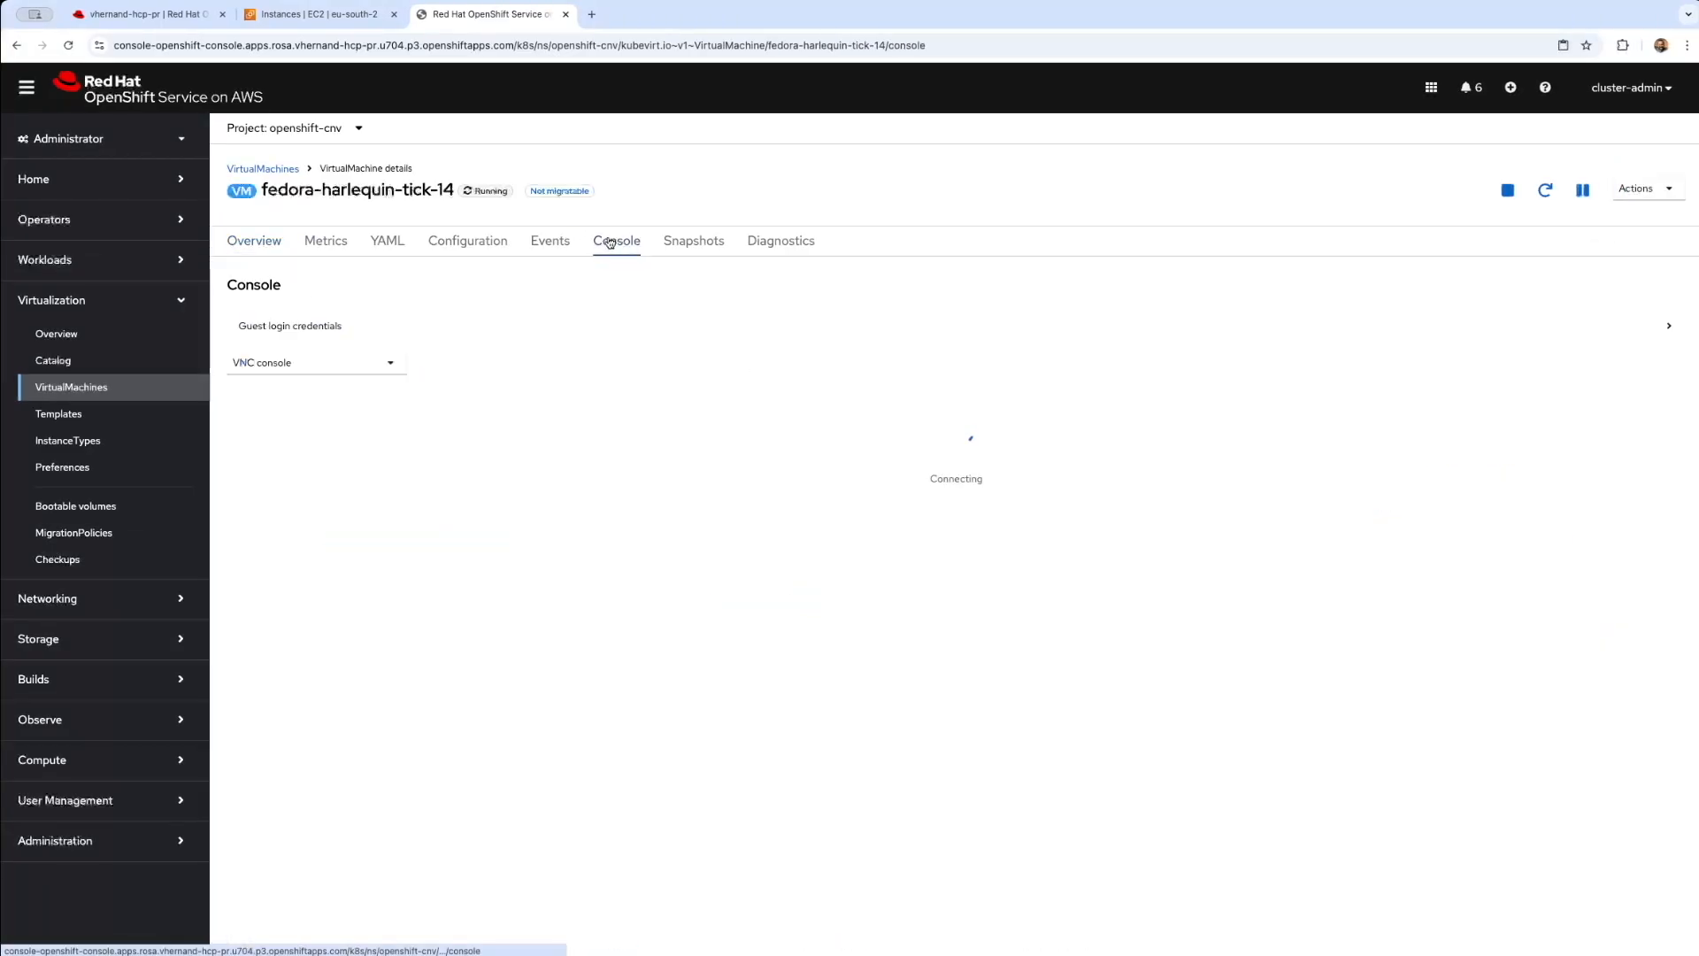
left_click(411, 326)
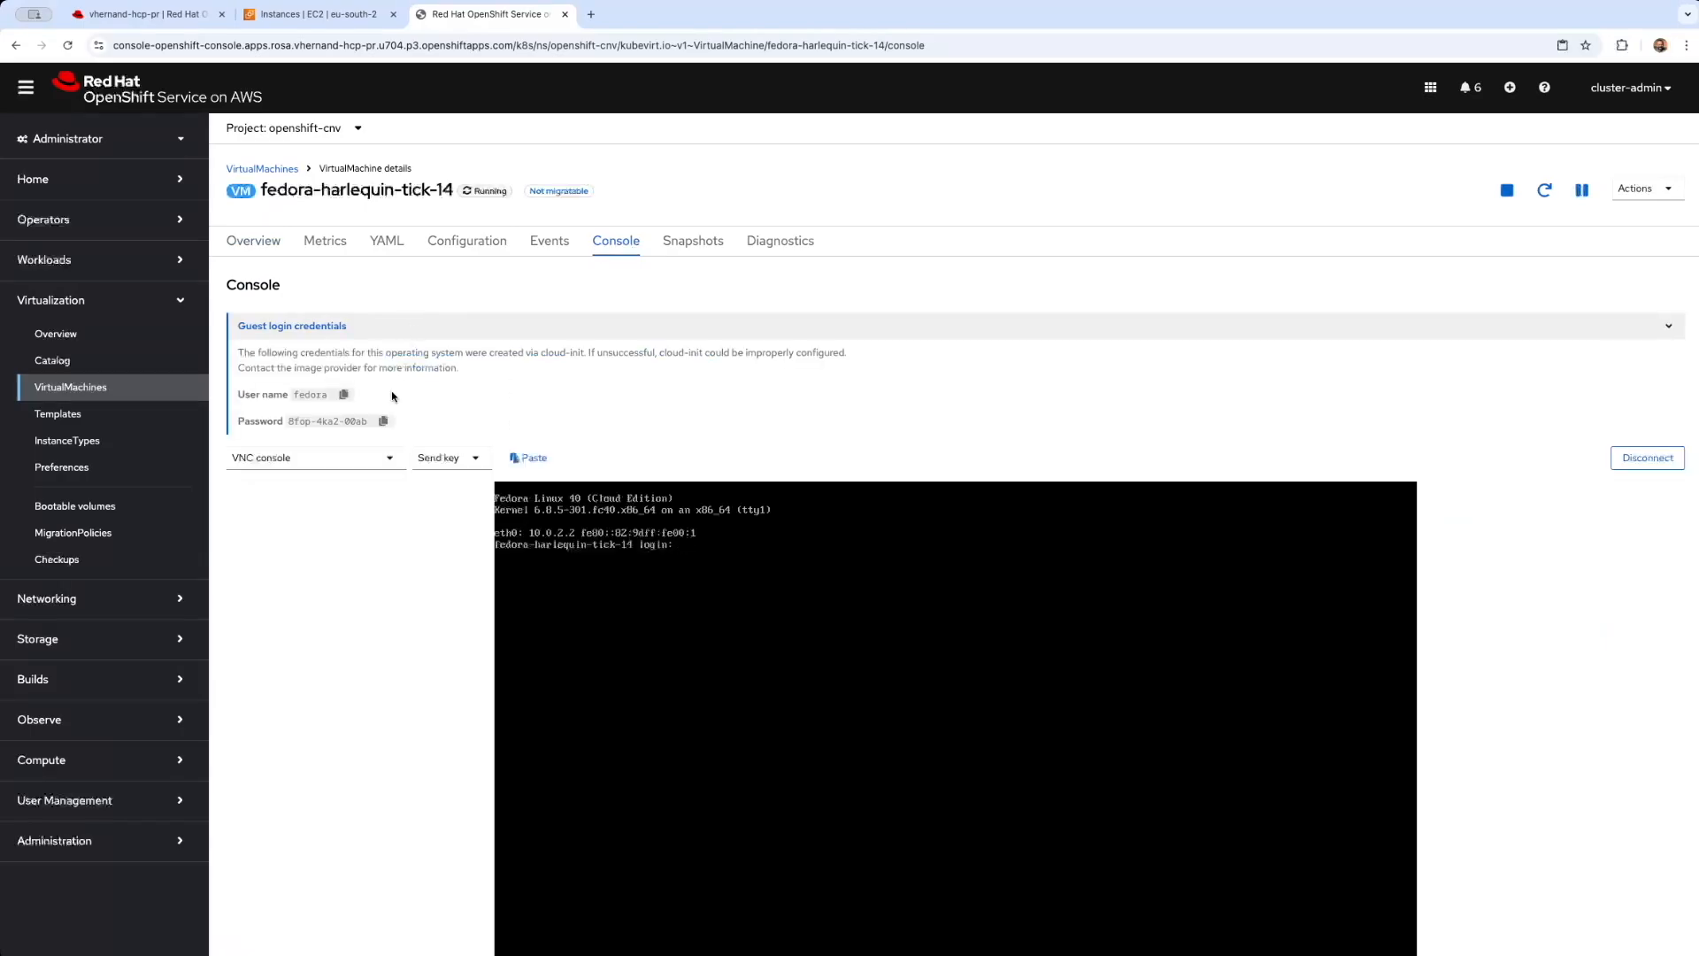
left_click(383, 421)
Step: Log into the Fedora guest as user fedora with the copied password
scroll(384, 420, "down", 1)
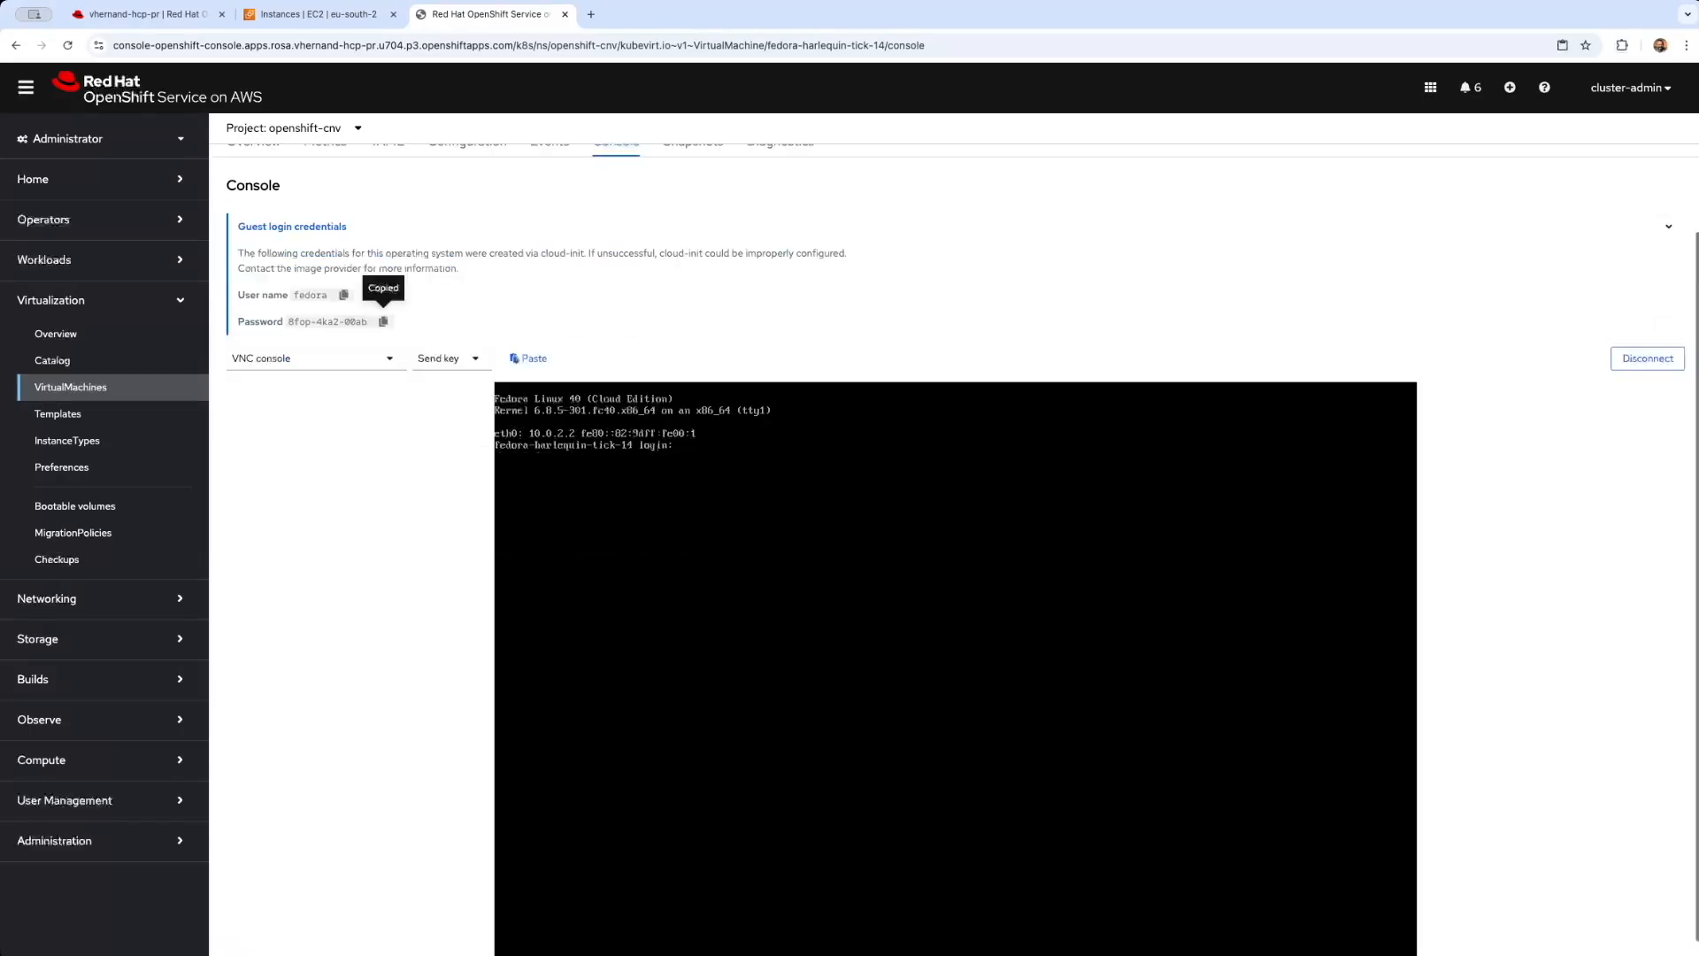
type("fedora")
key("Return")
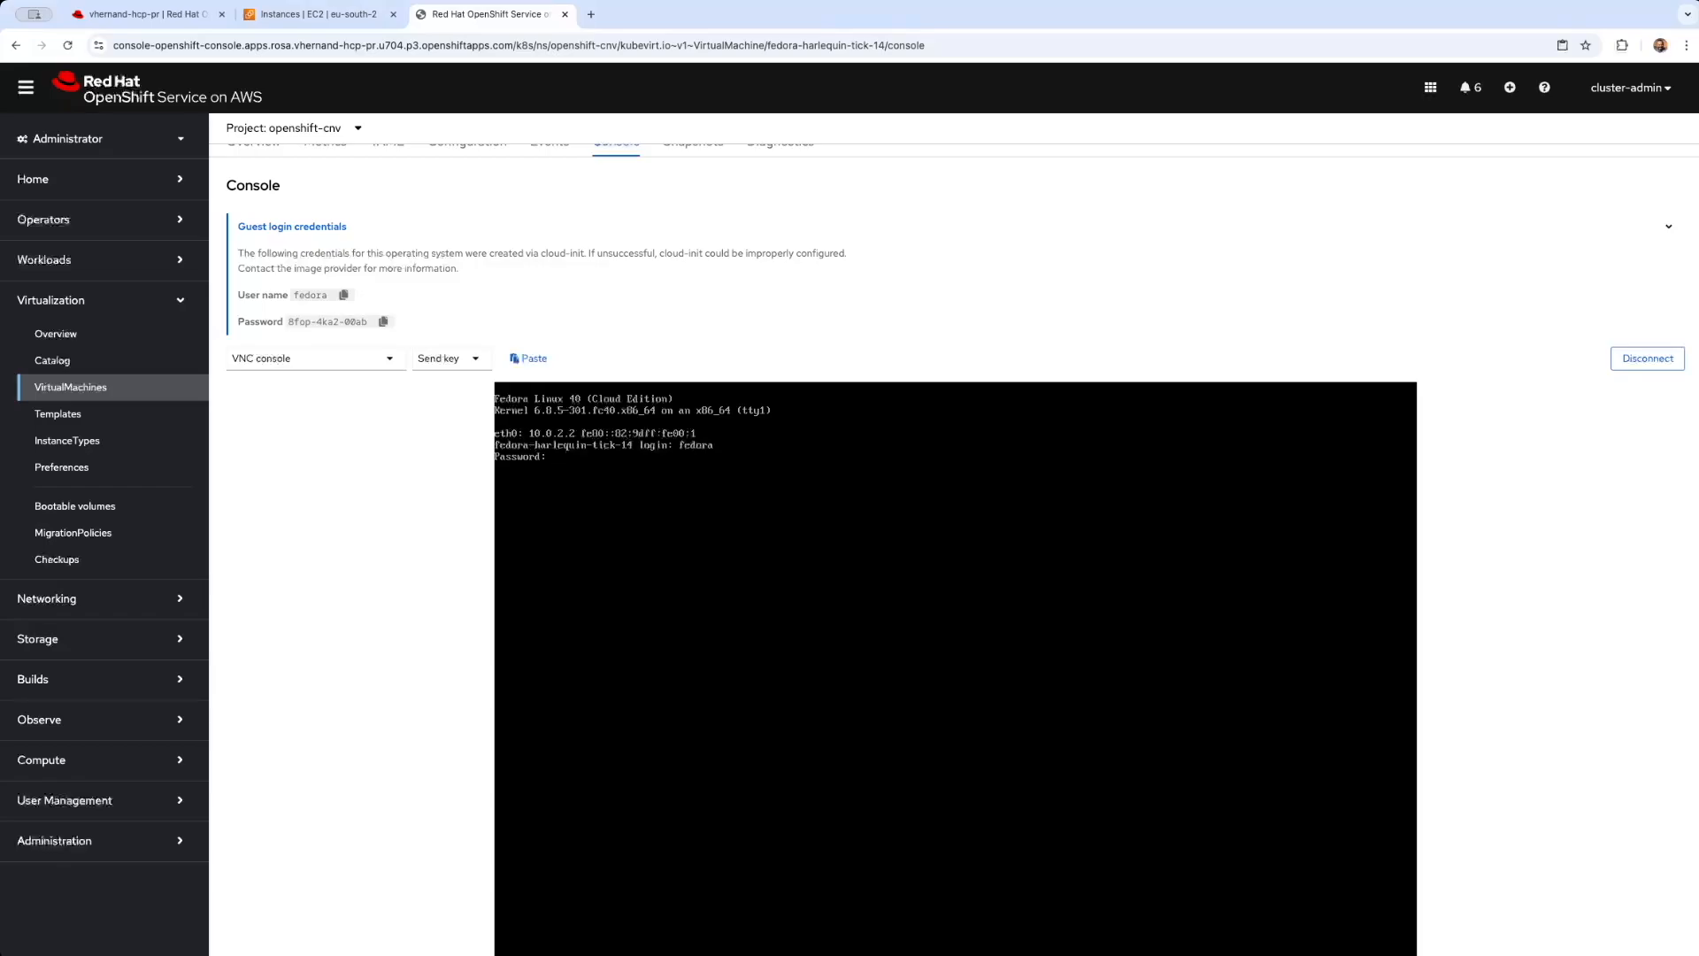
left_click(534, 359)
key("Return")
Step: Run uname -a, ps -ef and id -a in the Fedora guest, then exit
key("Return")
type("uname -a")
key("Return")
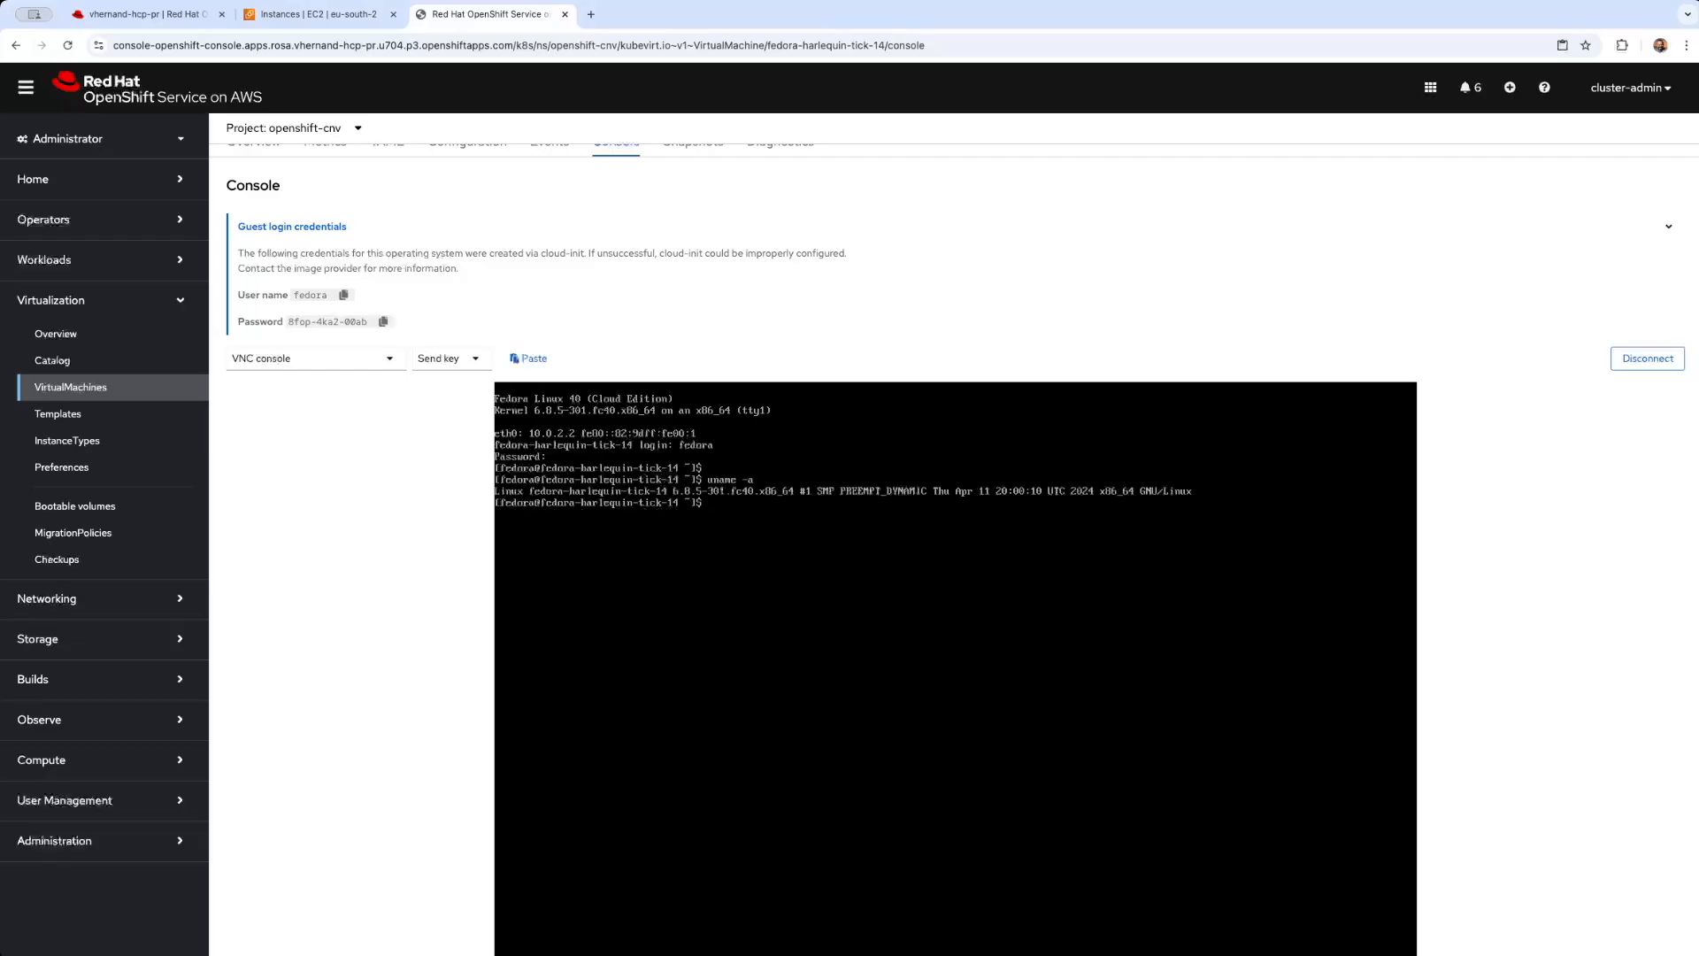
type("ps -ef")
key("Return")
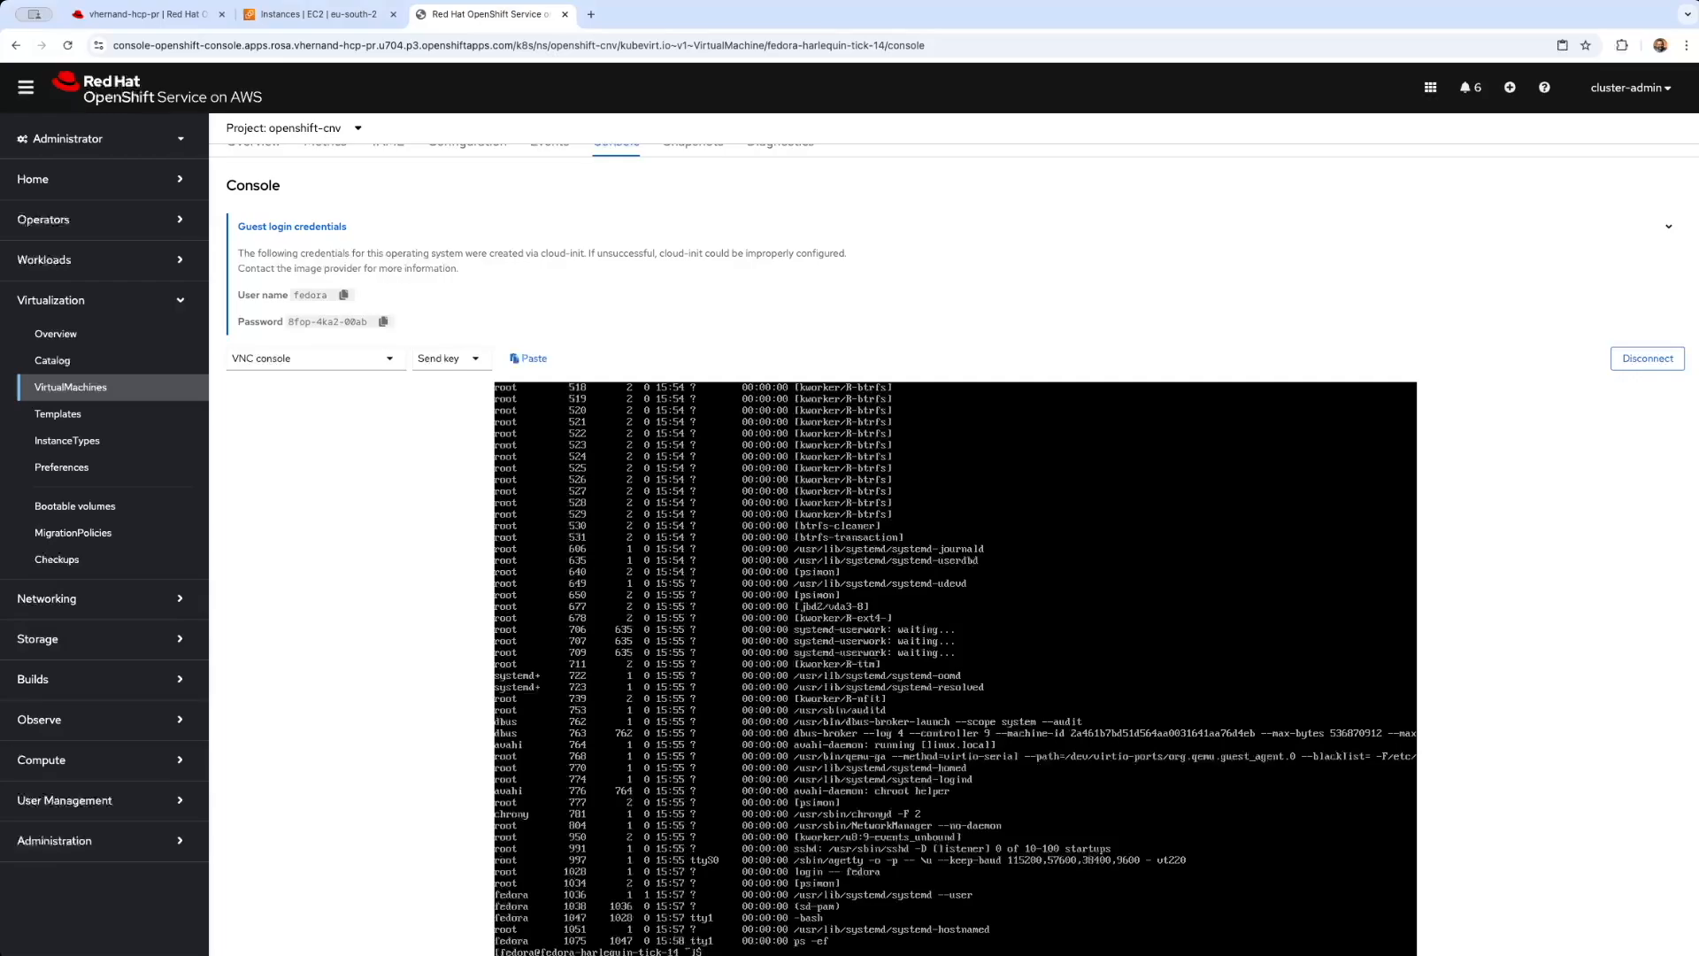
key("Return")
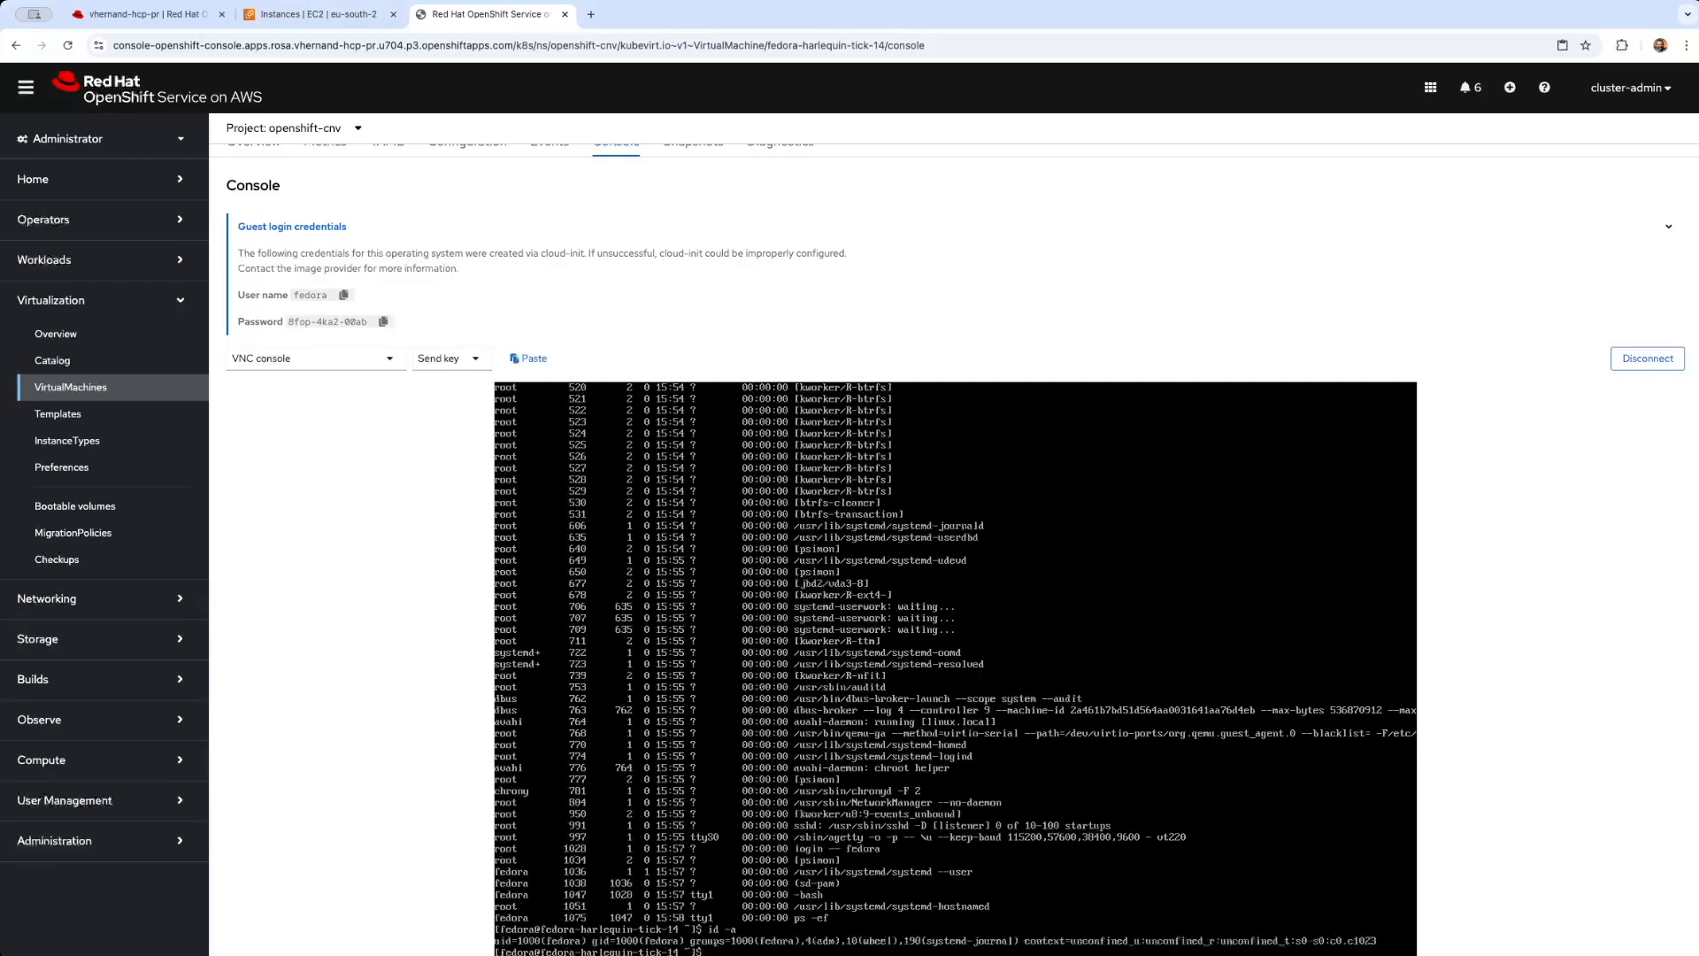
key("Return")
type("exit")
key("Return")
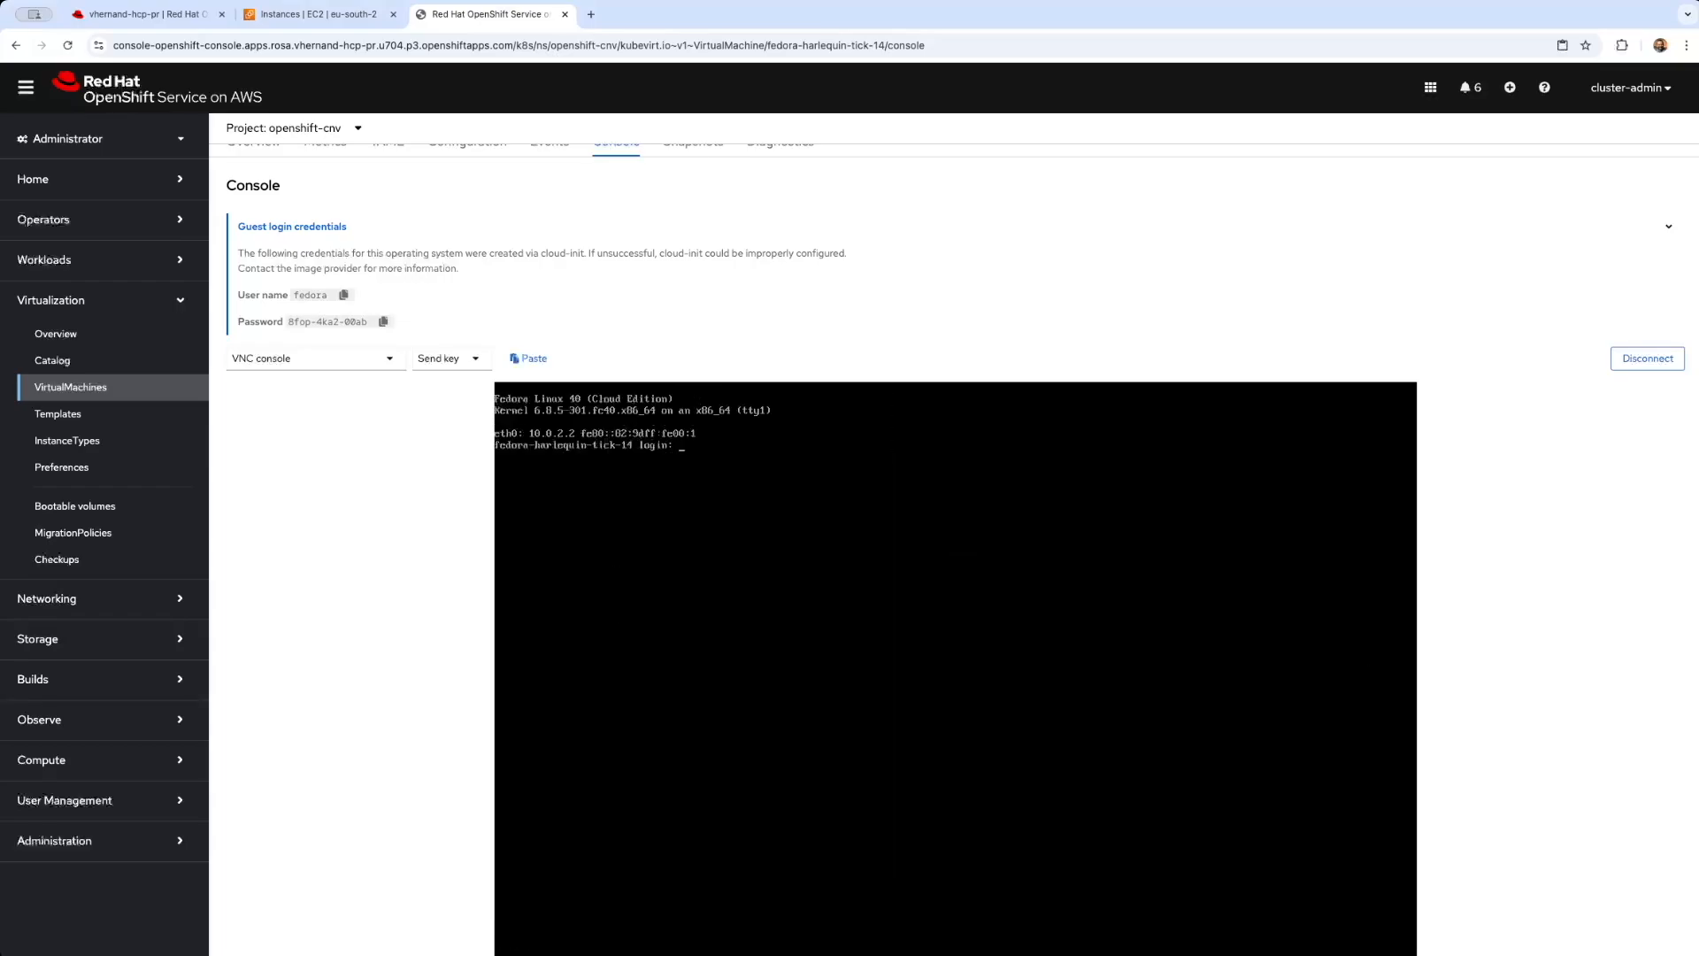
scroll(425, 262, "up", 2)
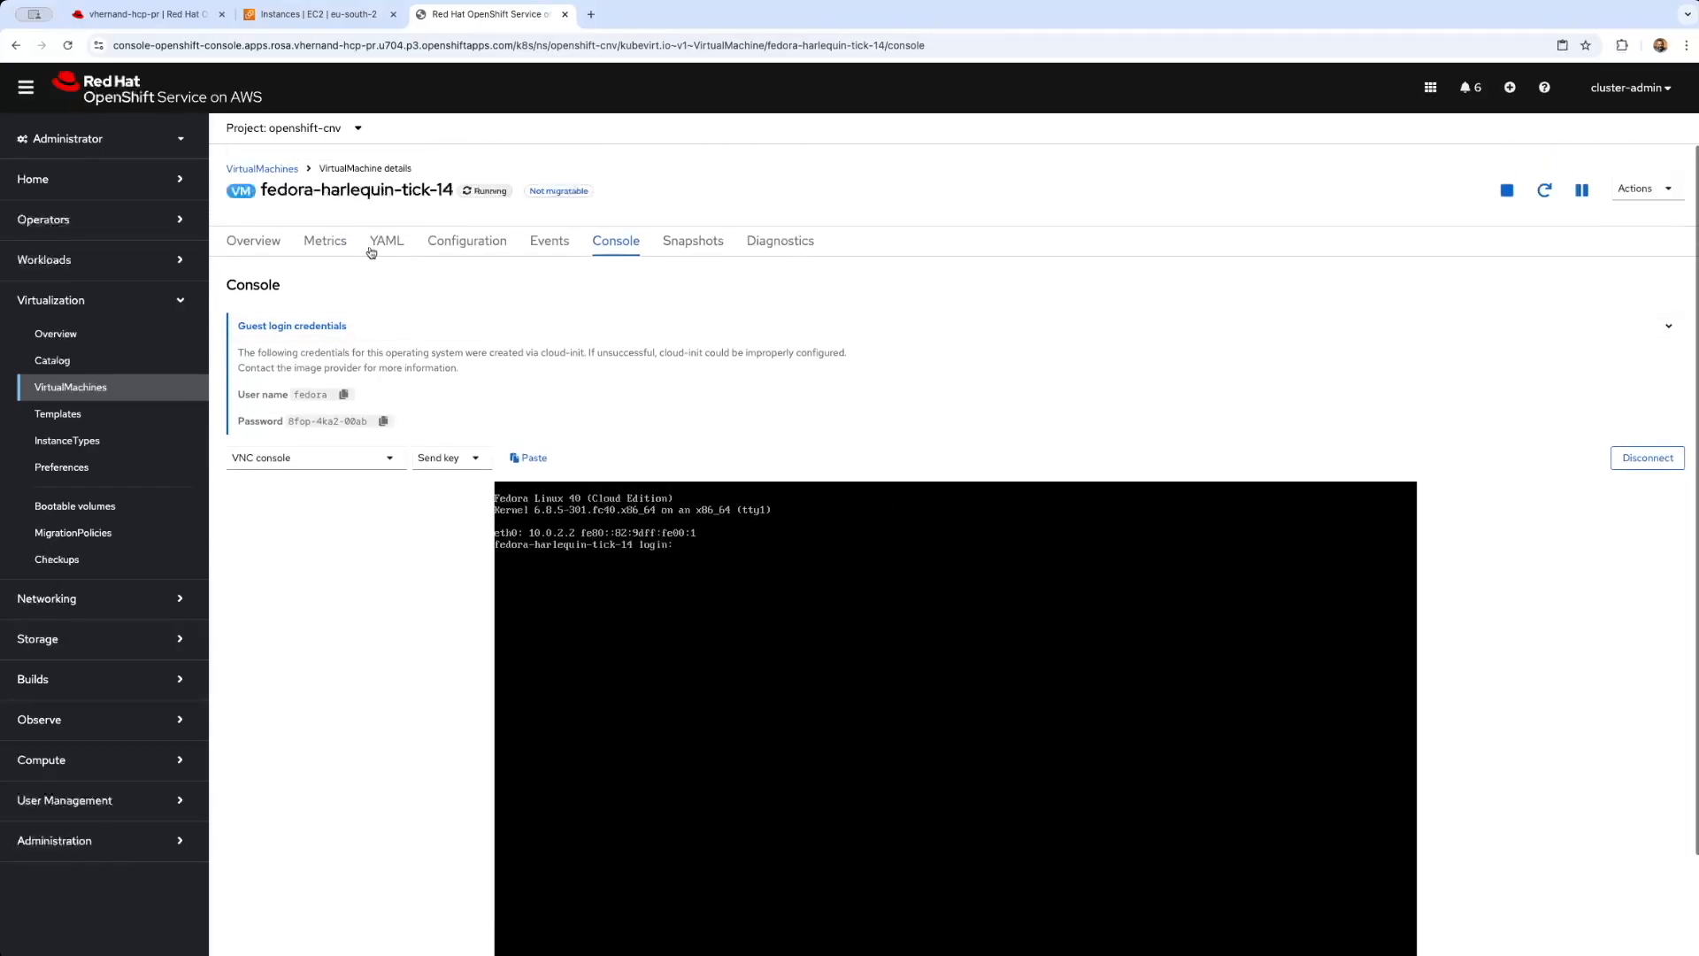
Step: Look over the Fedora VM's Overview tab, then switch to its empty Snapshots tab
left_click(277, 245)
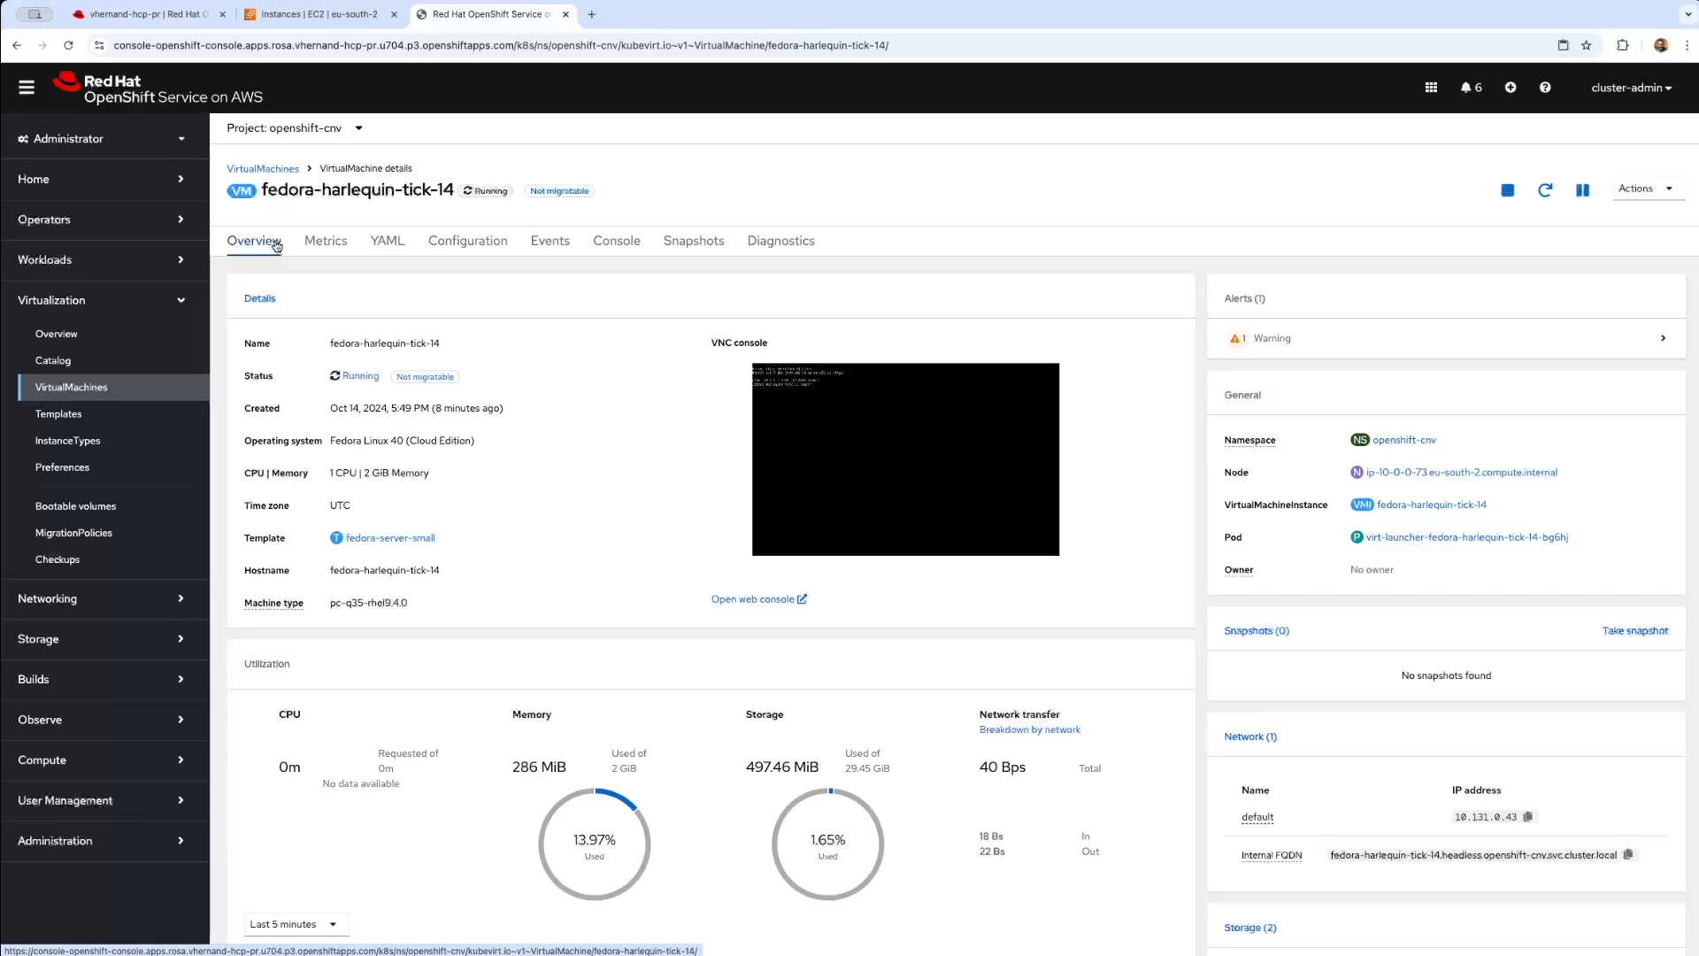
scroll(448, 315, "down", 2)
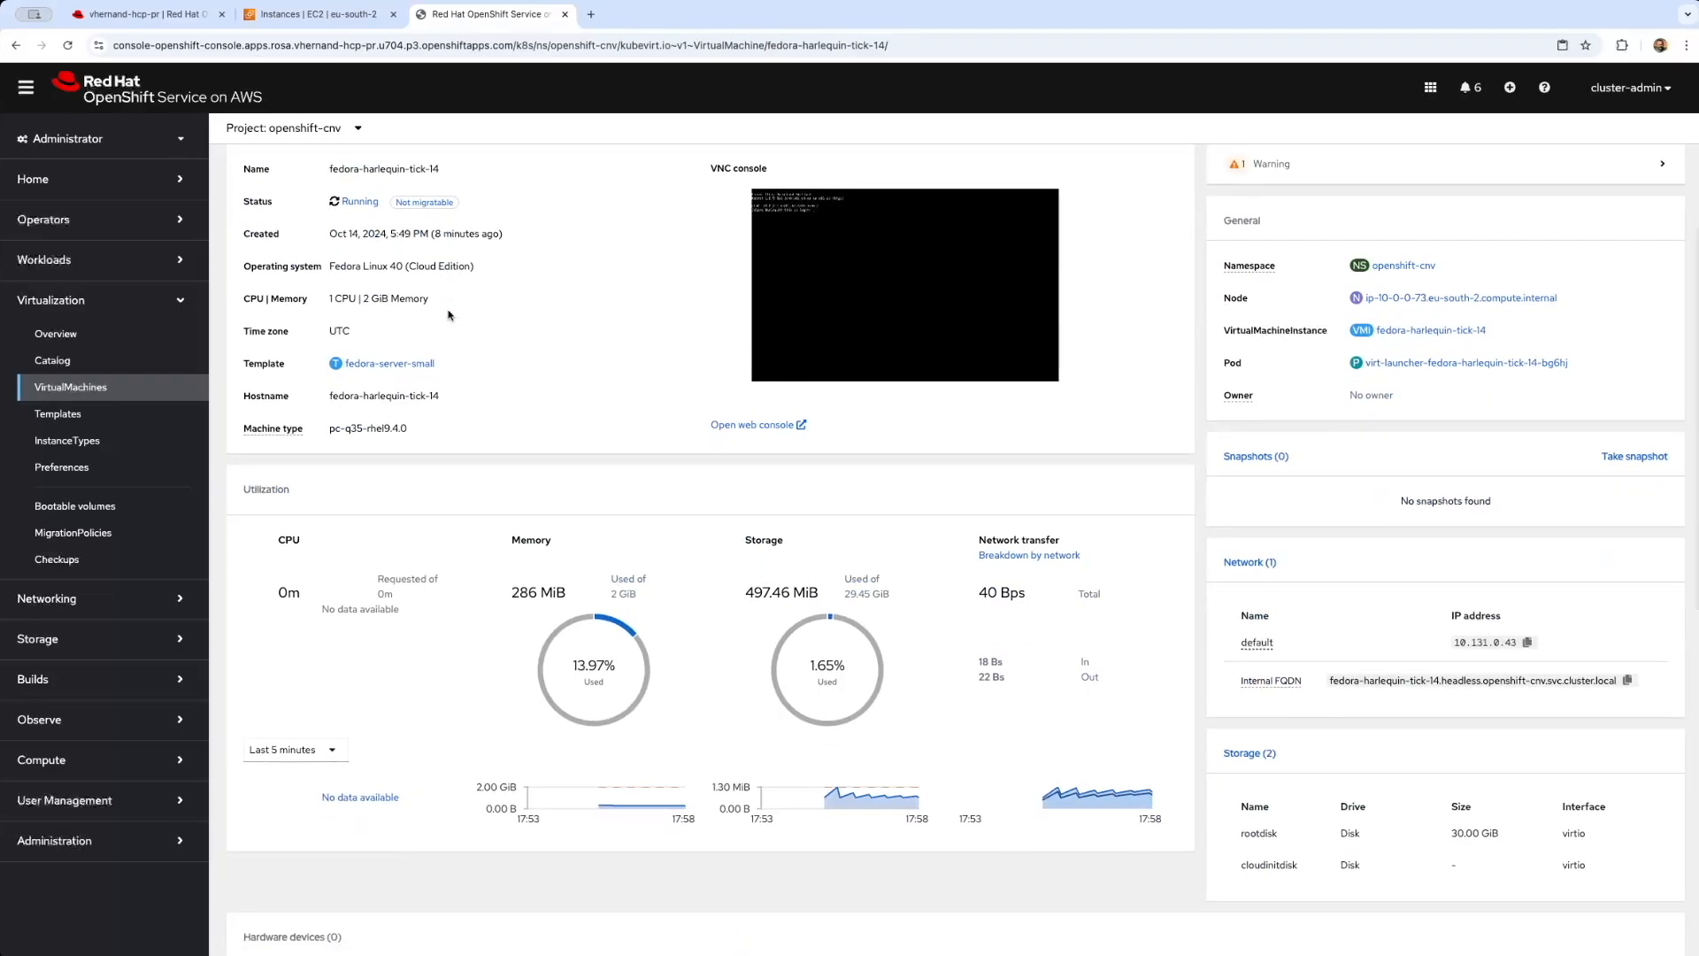
scroll(448, 315, "up", 2)
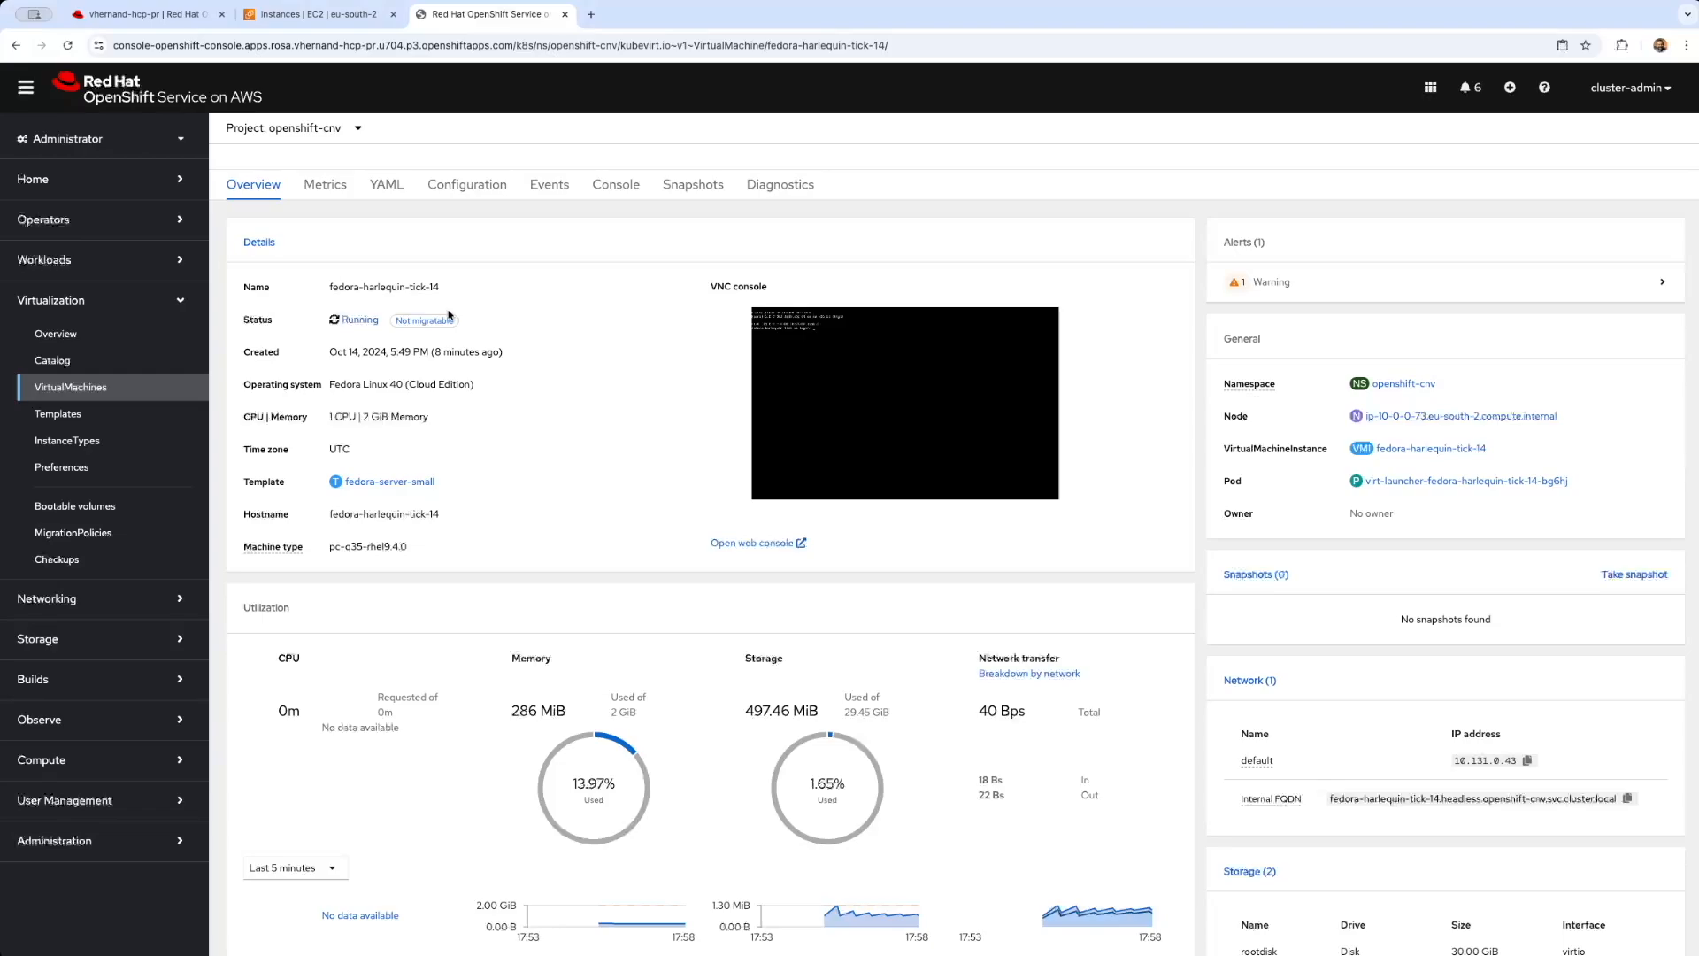
left_click(687, 186)
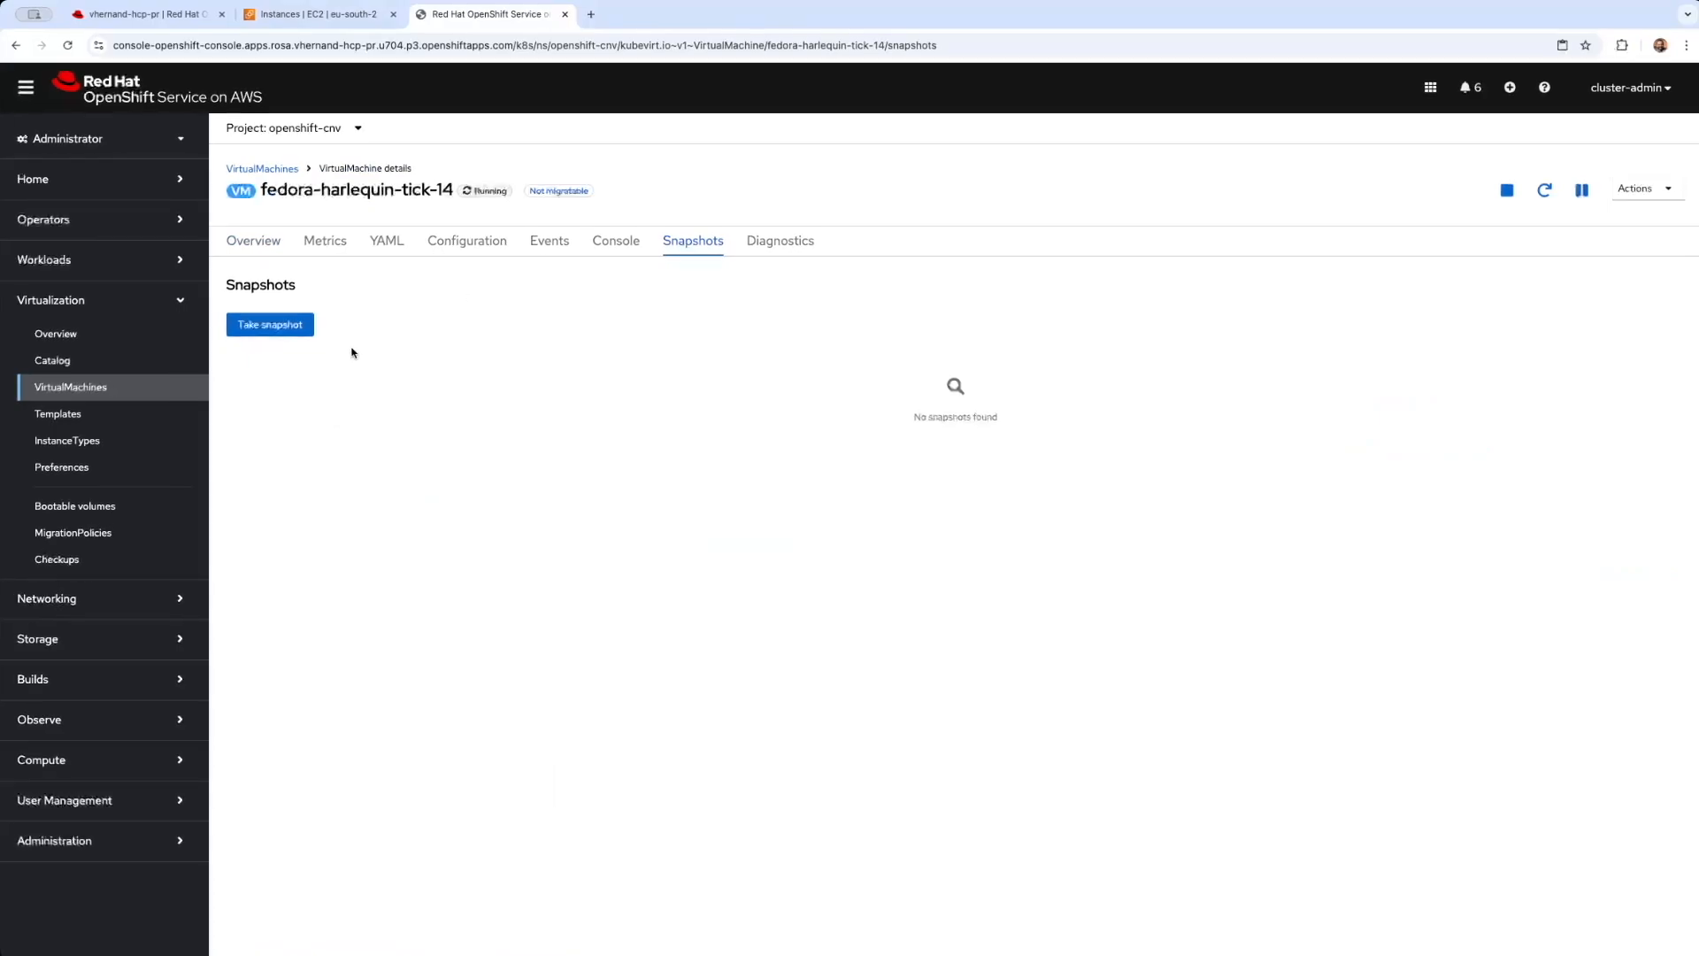
Step: Save snapshot snapshot-teal-hare-53 described 'My snapshot', deadline in seconds, then view the Virtualization overview
left_click(256, 326)
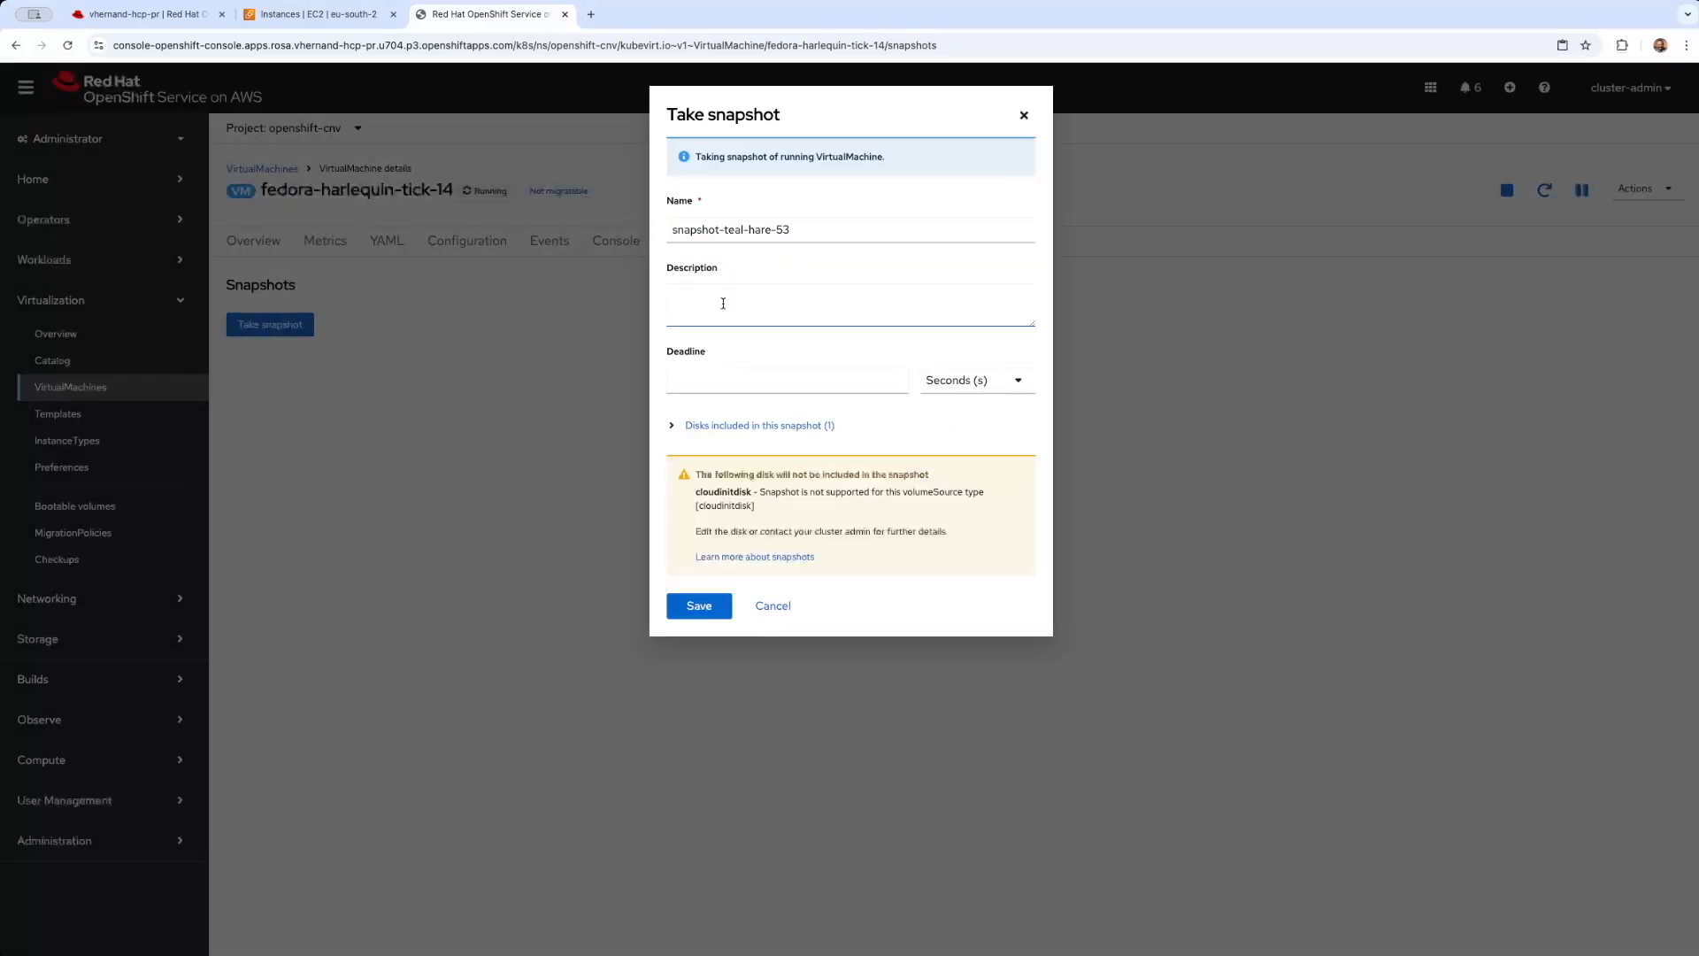
left_click(723, 305)
type("My snapshot")
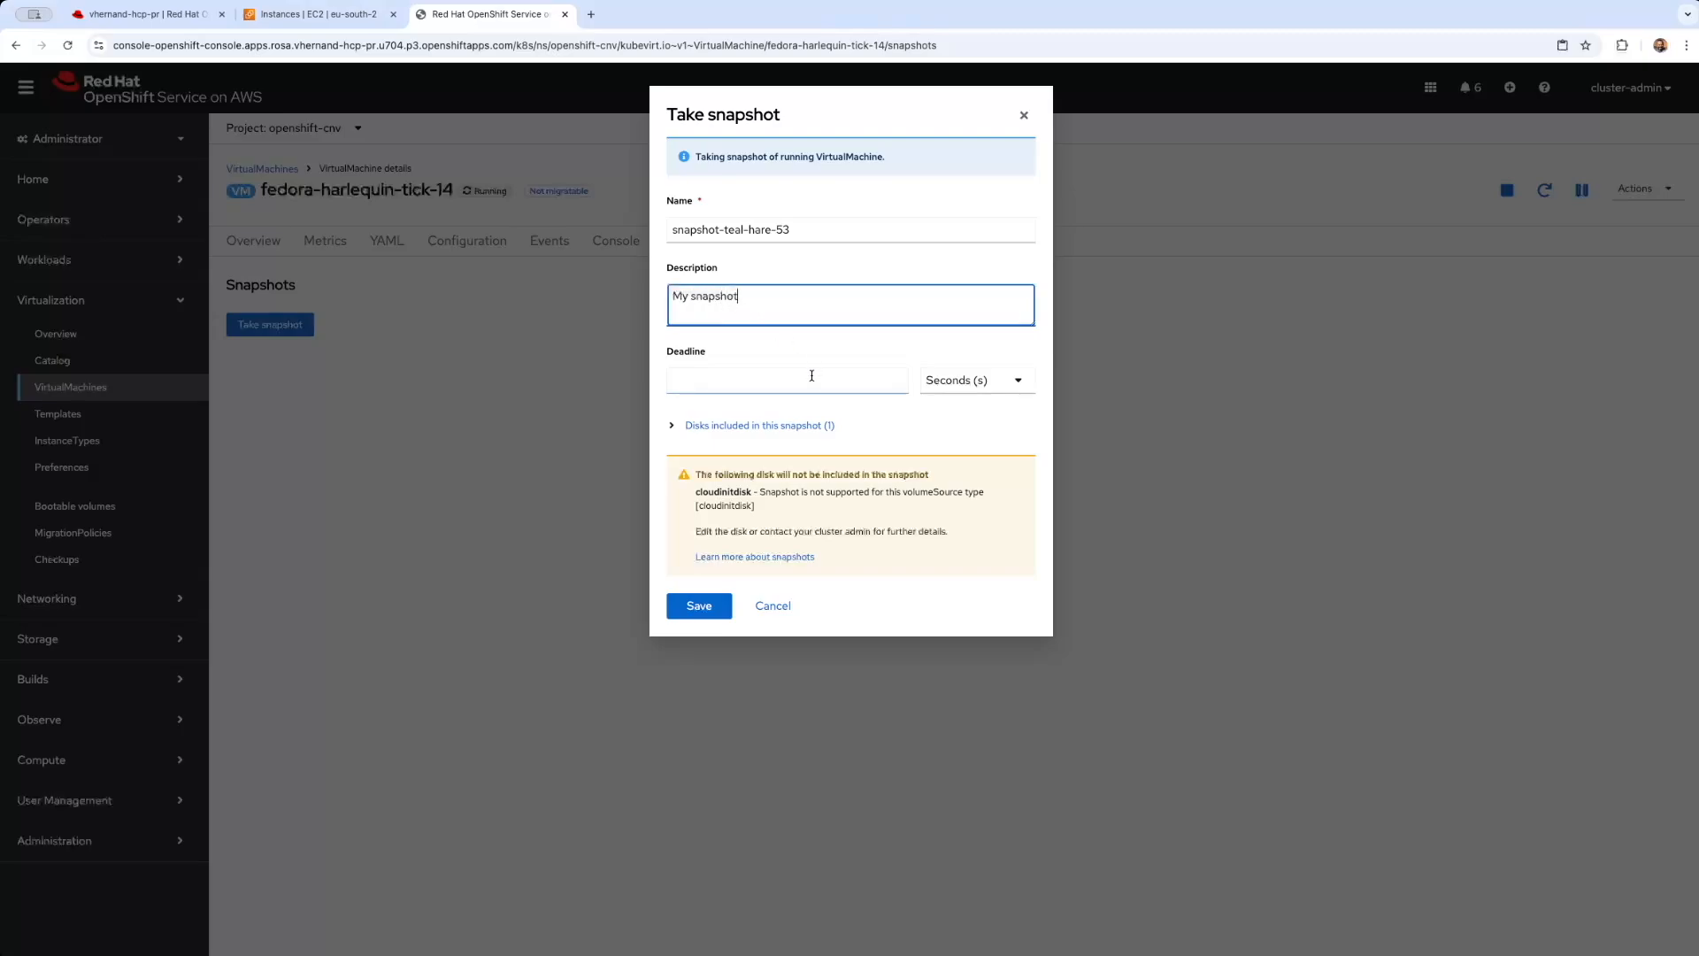
left_click(984, 380)
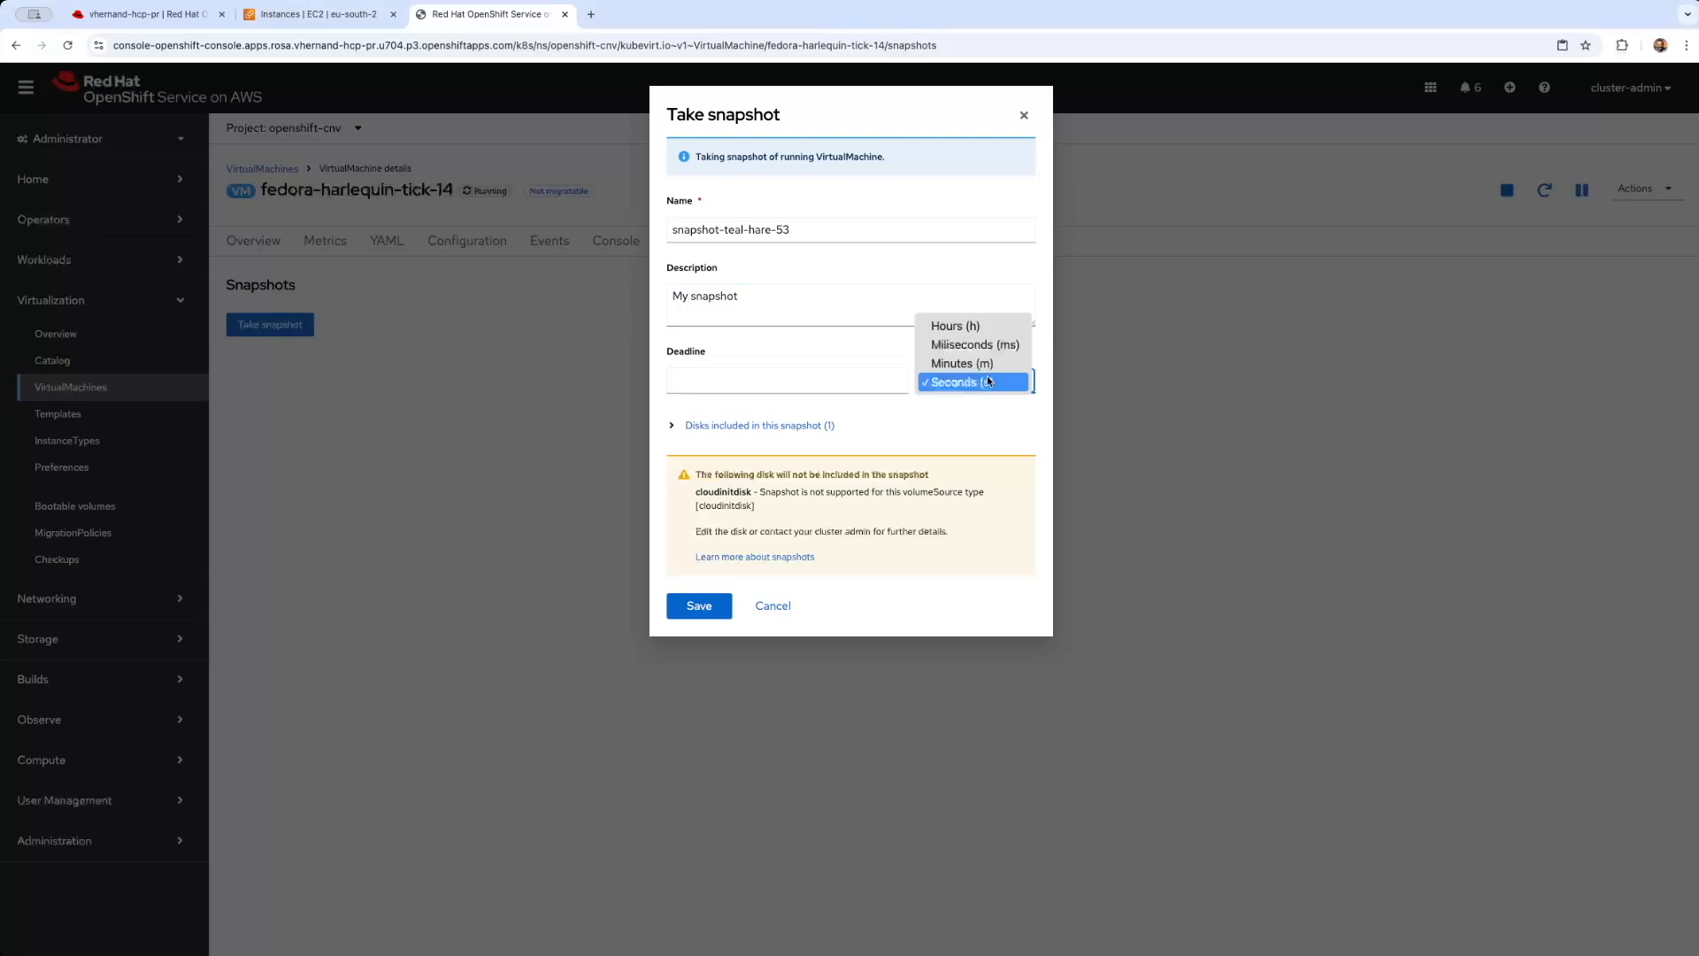
left_click(989, 381)
left_click(876, 379)
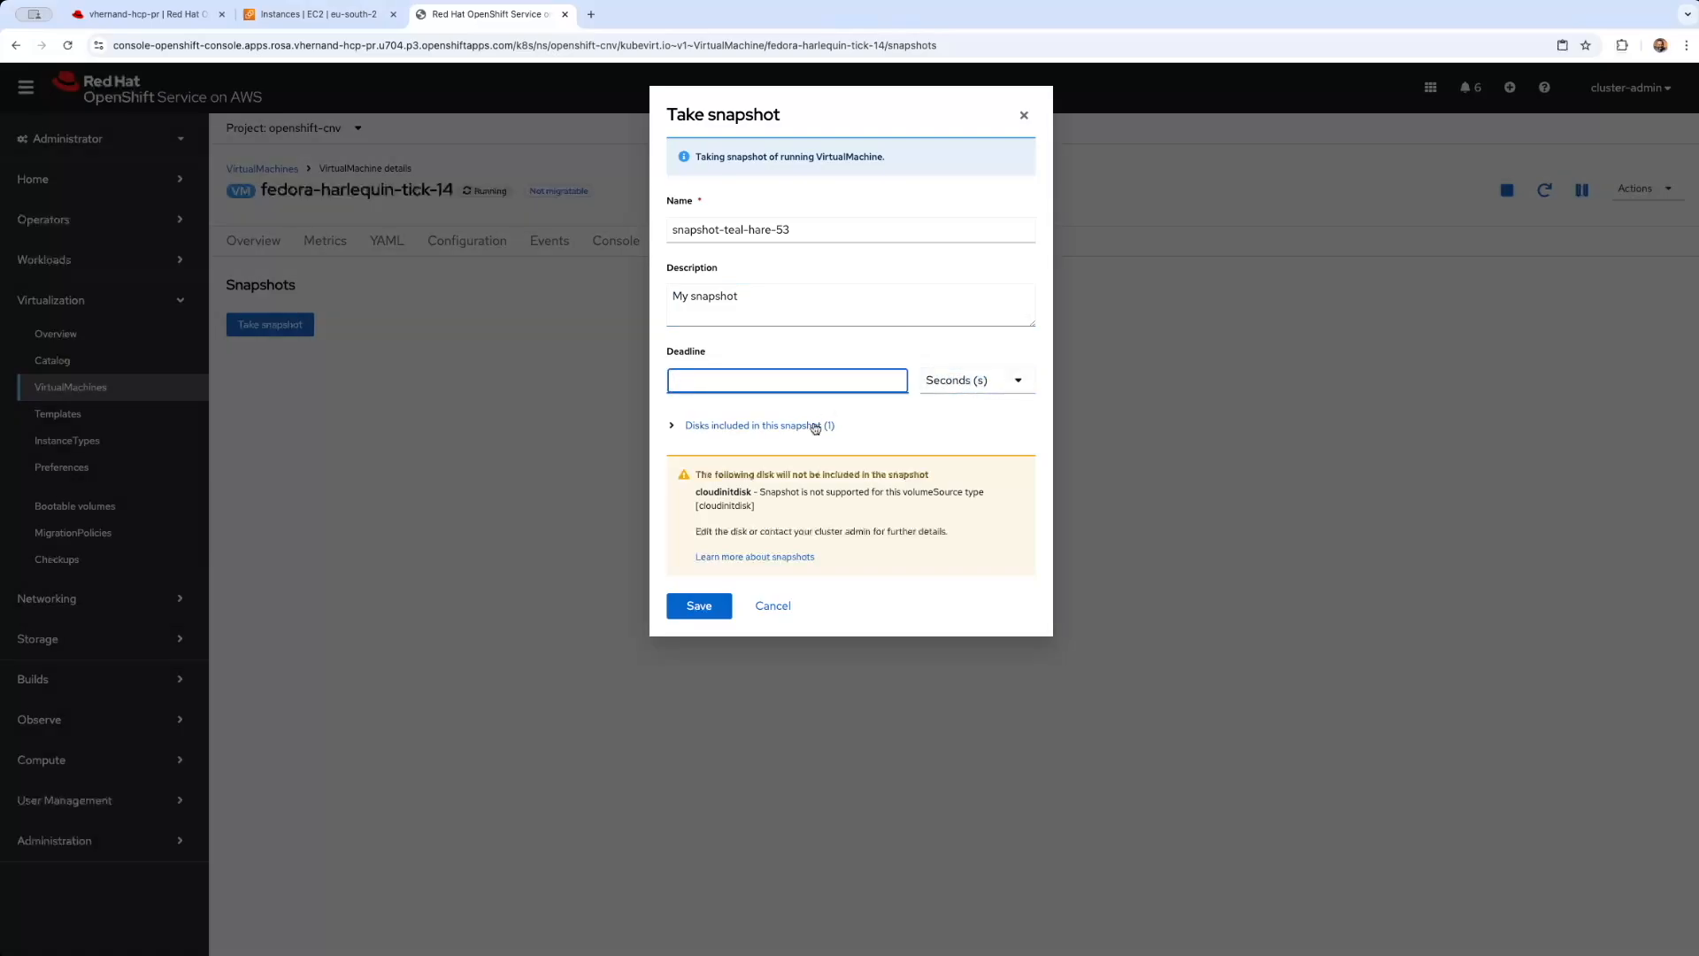
left_click(876, 431)
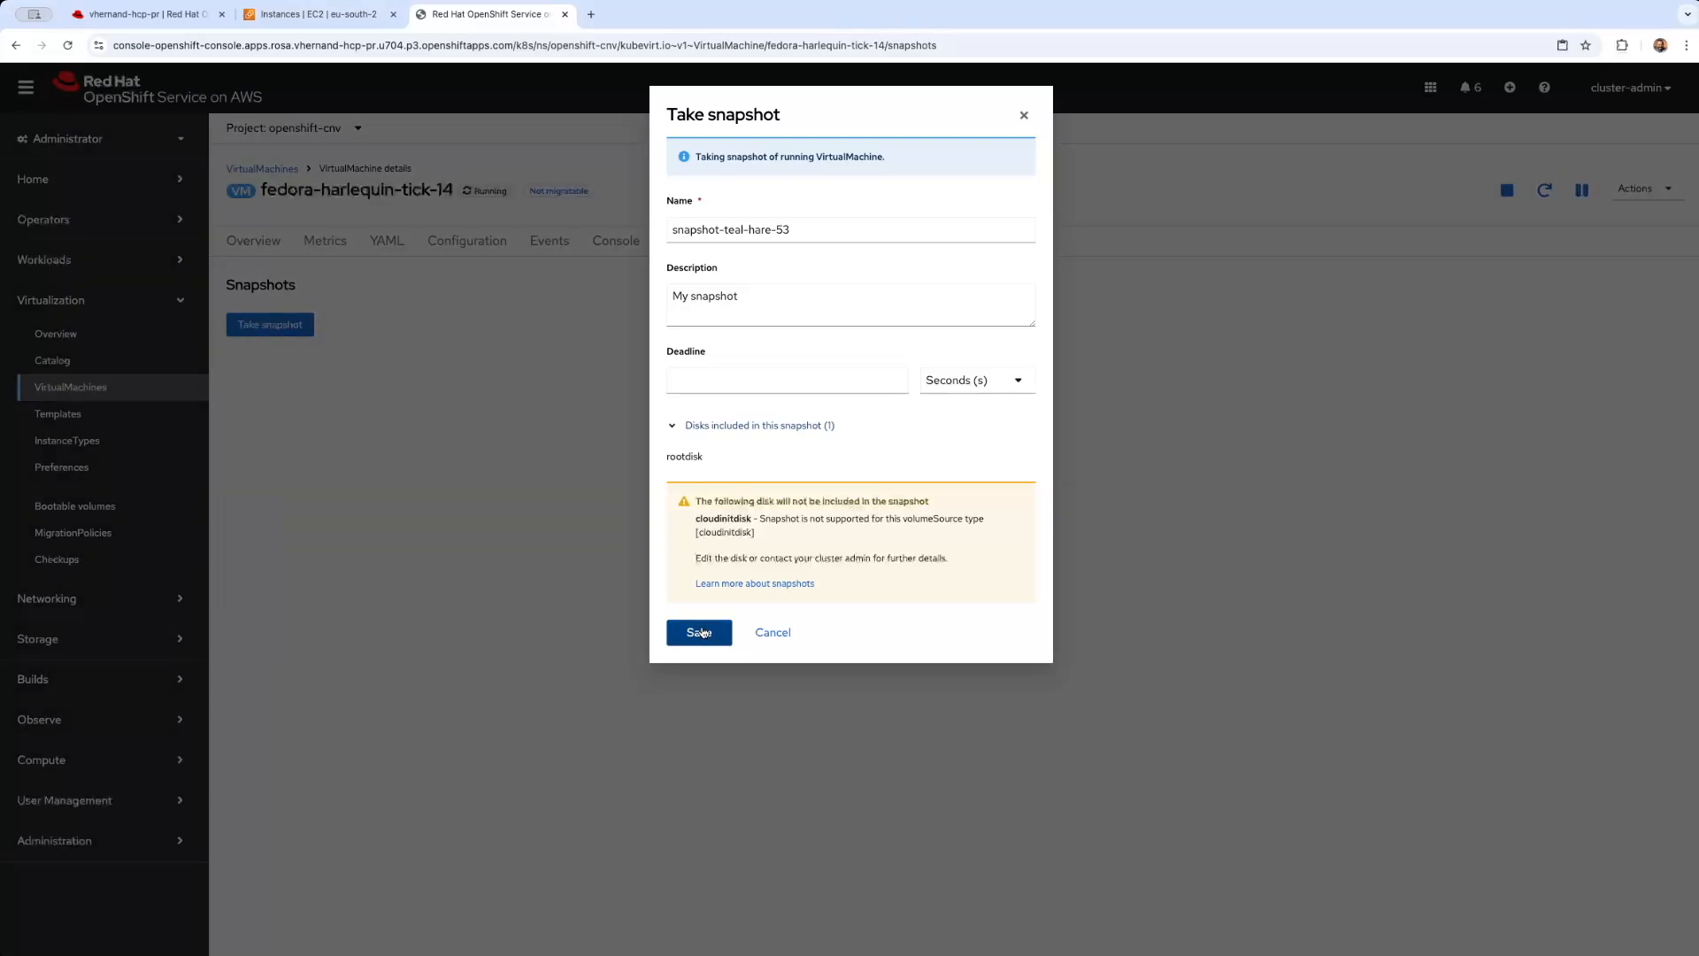
left_click(699, 632)
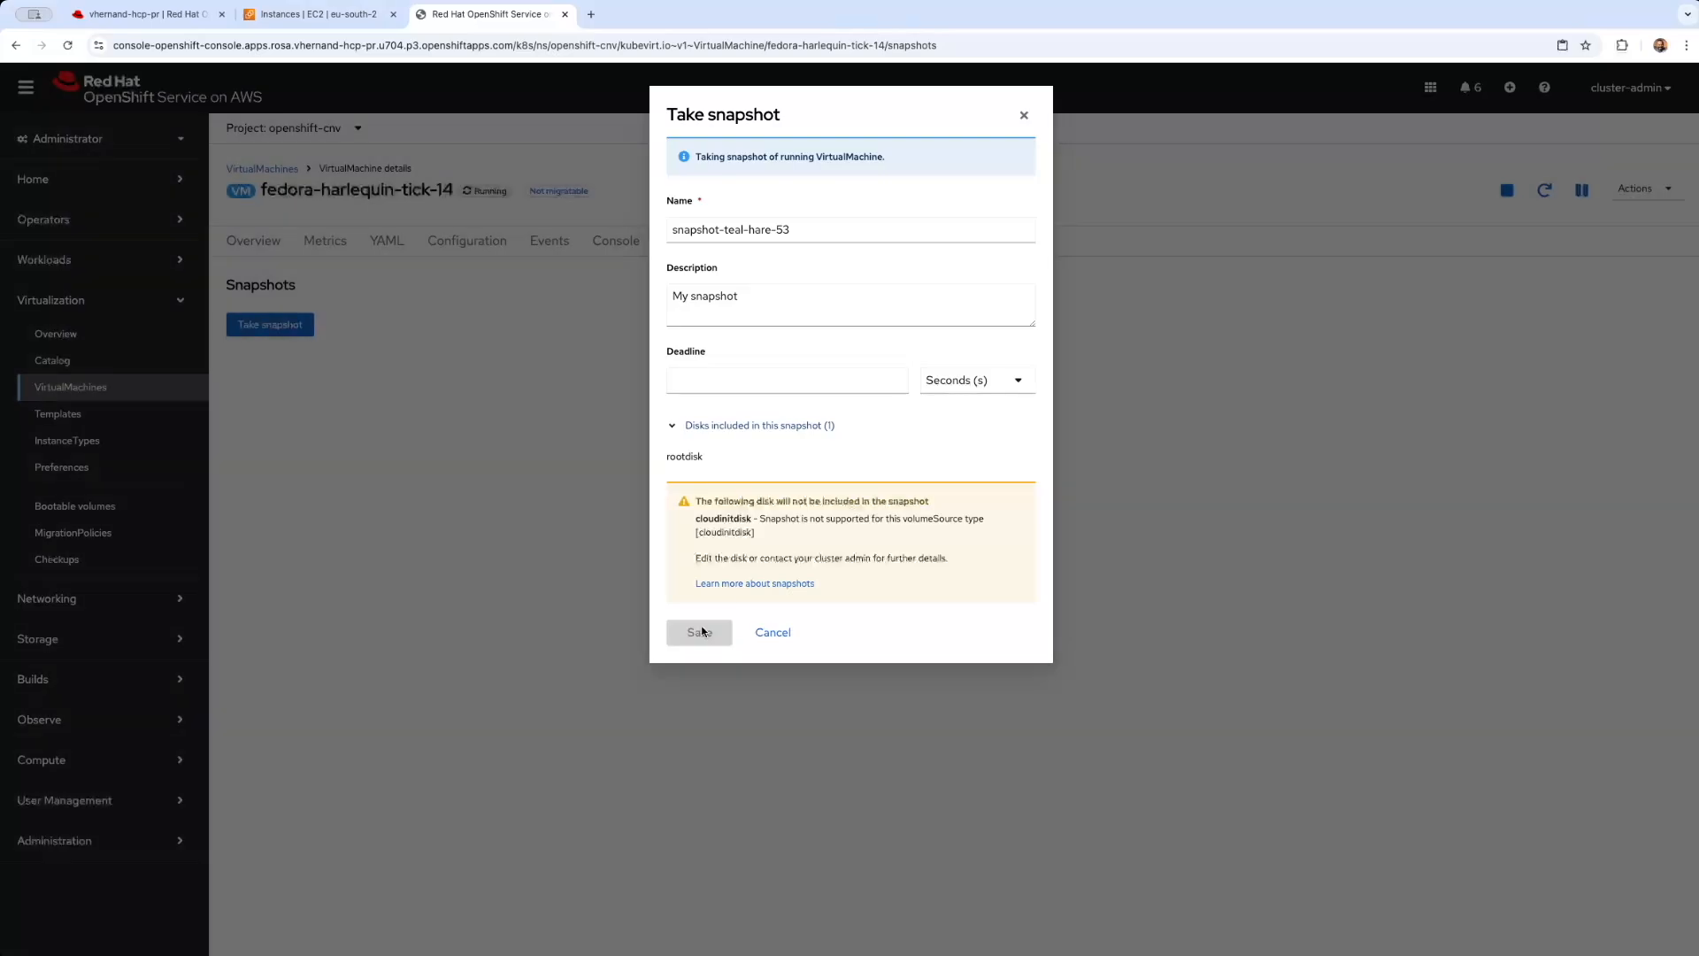
left_click(57, 335)
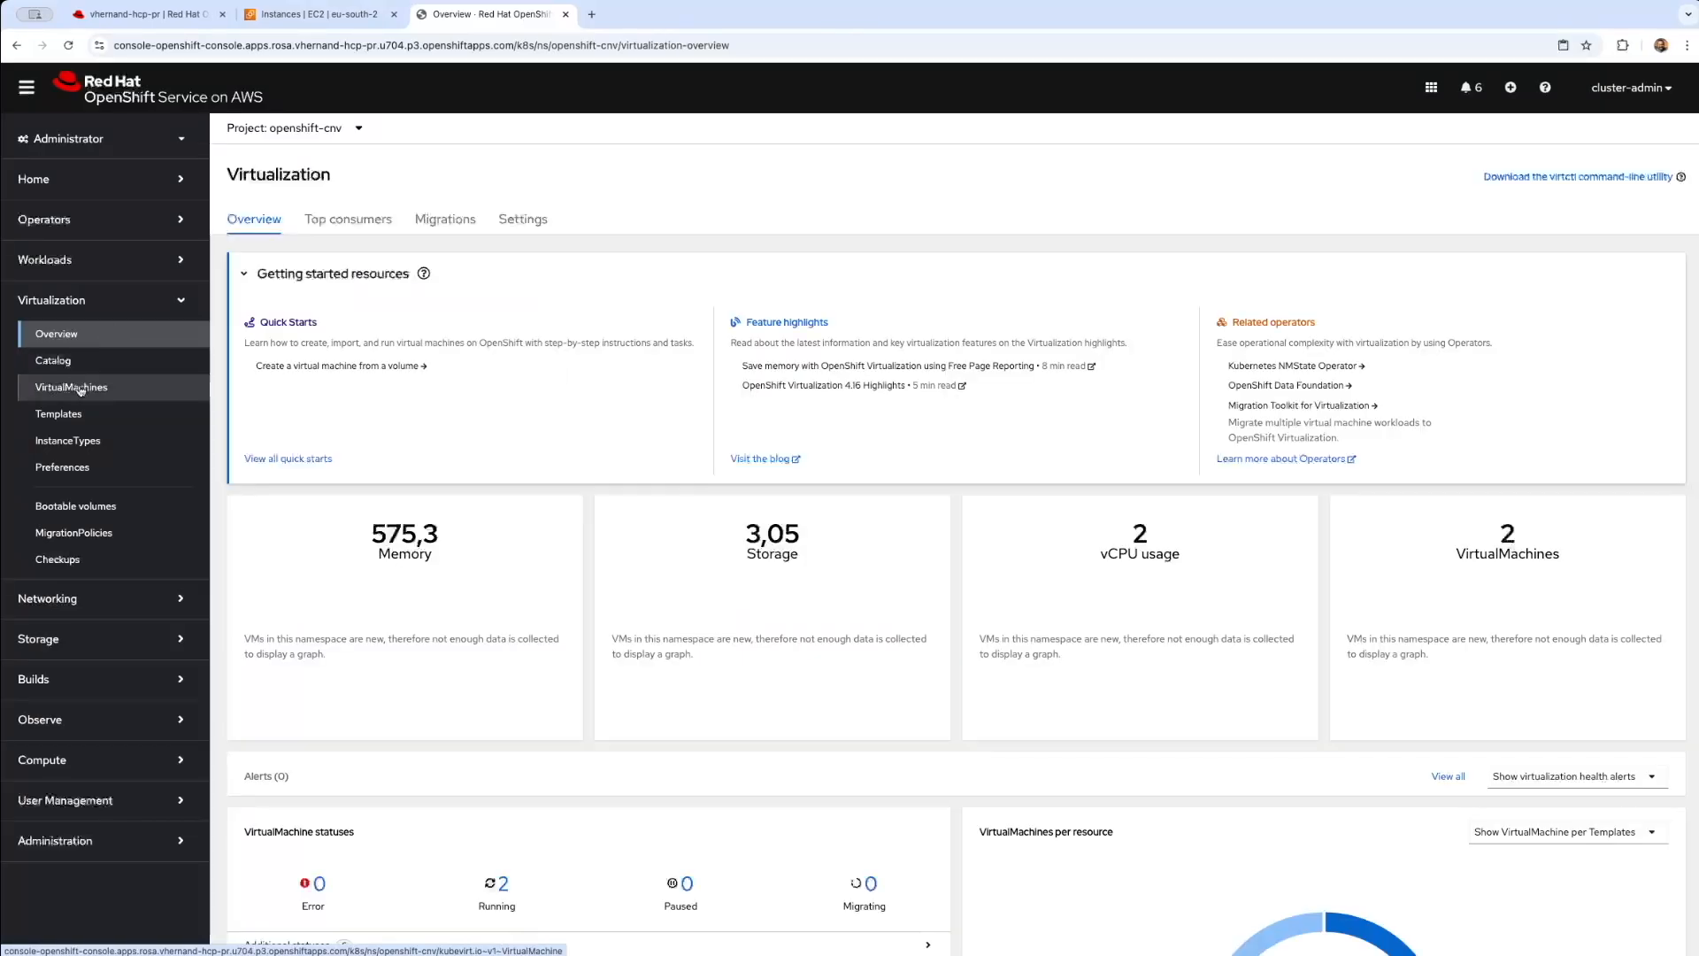
Step: Check that snapshot-teal-hare-53 on fedora-harlequin-tick-14 completed, view its actions, and return to Overview
left_click(76, 388)
left_click(338, 298)
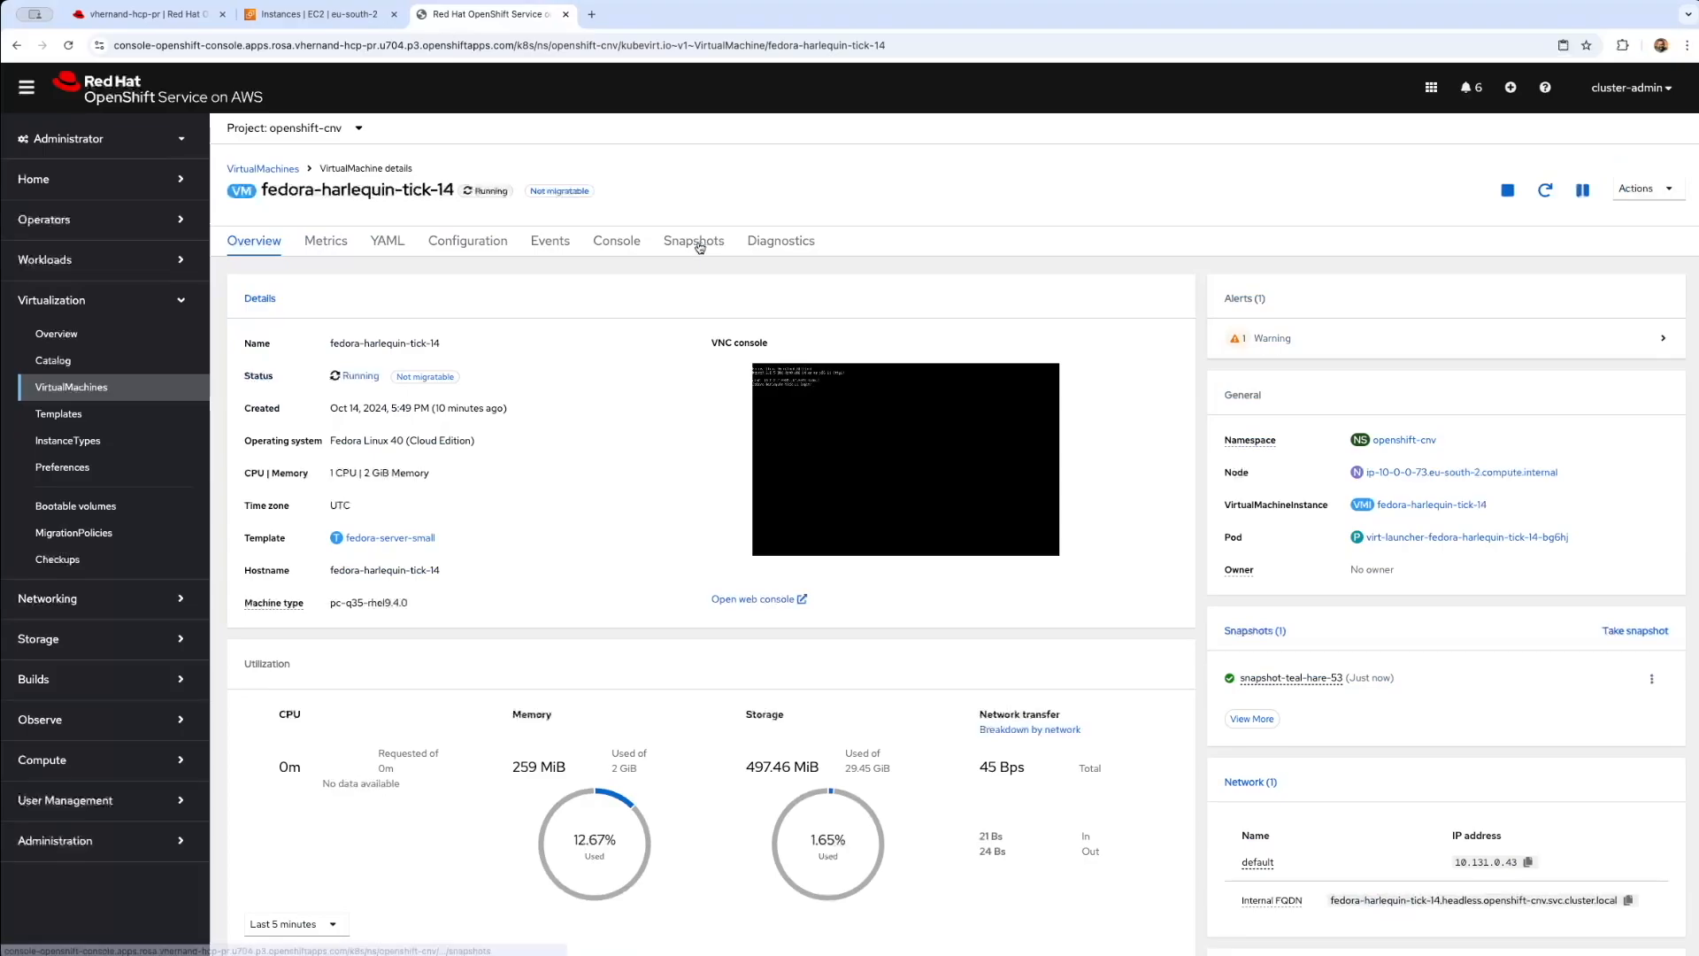
left_click(697, 240)
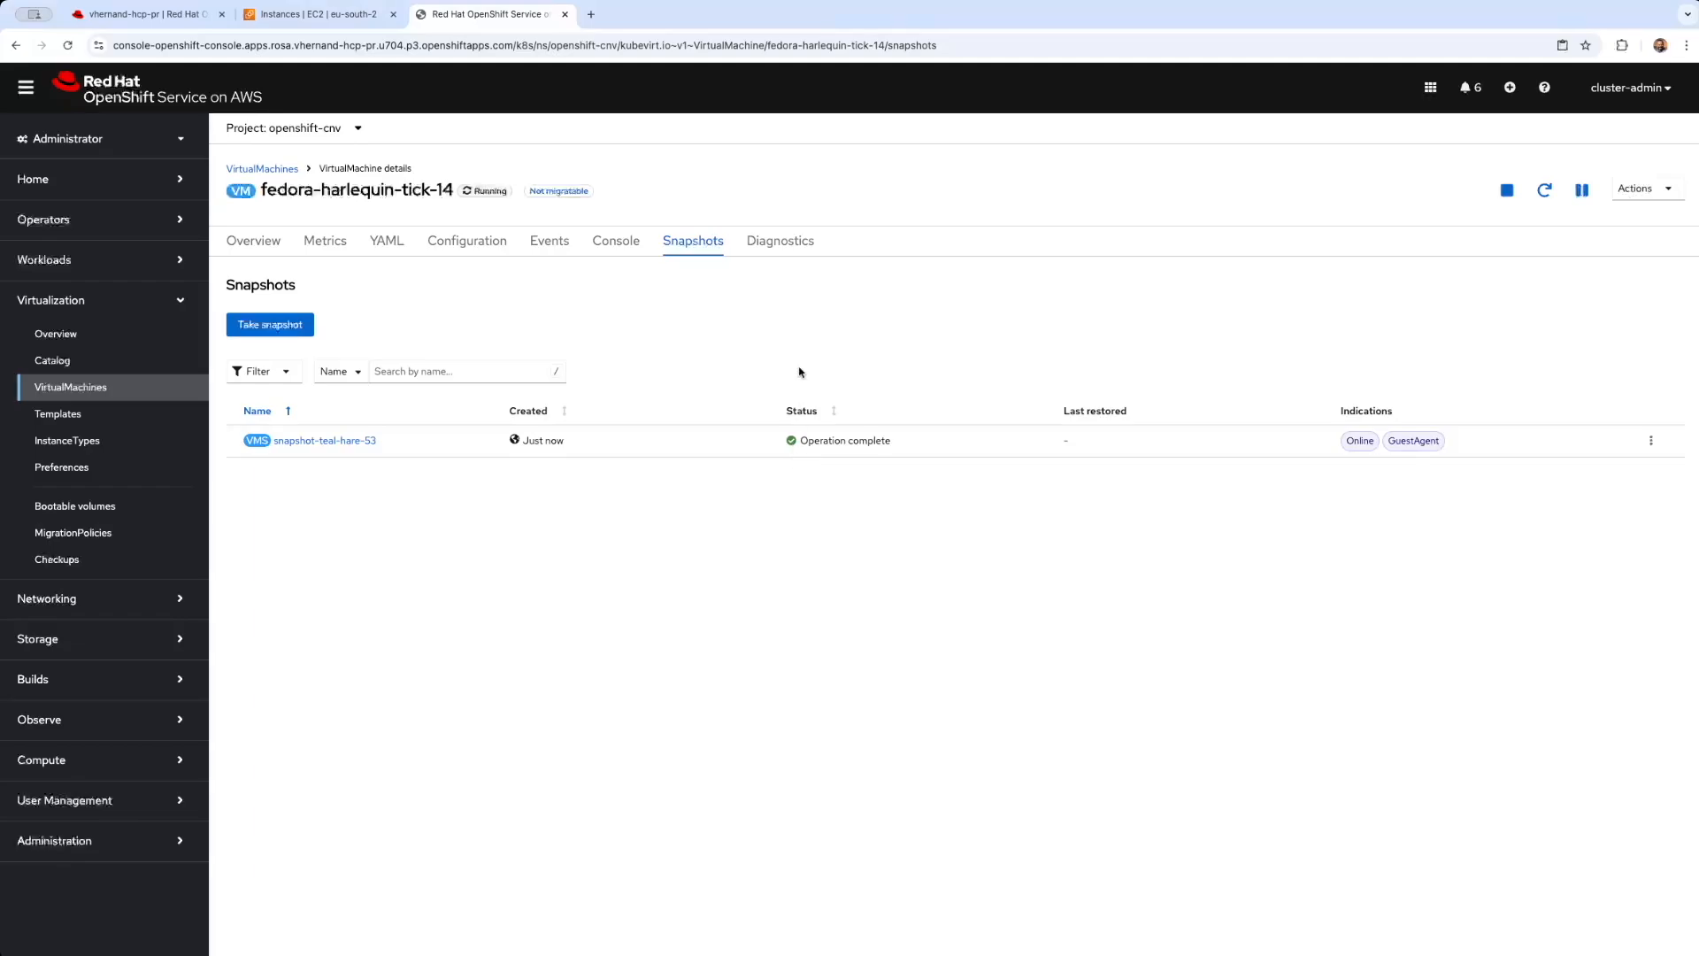
left_click(1651, 441)
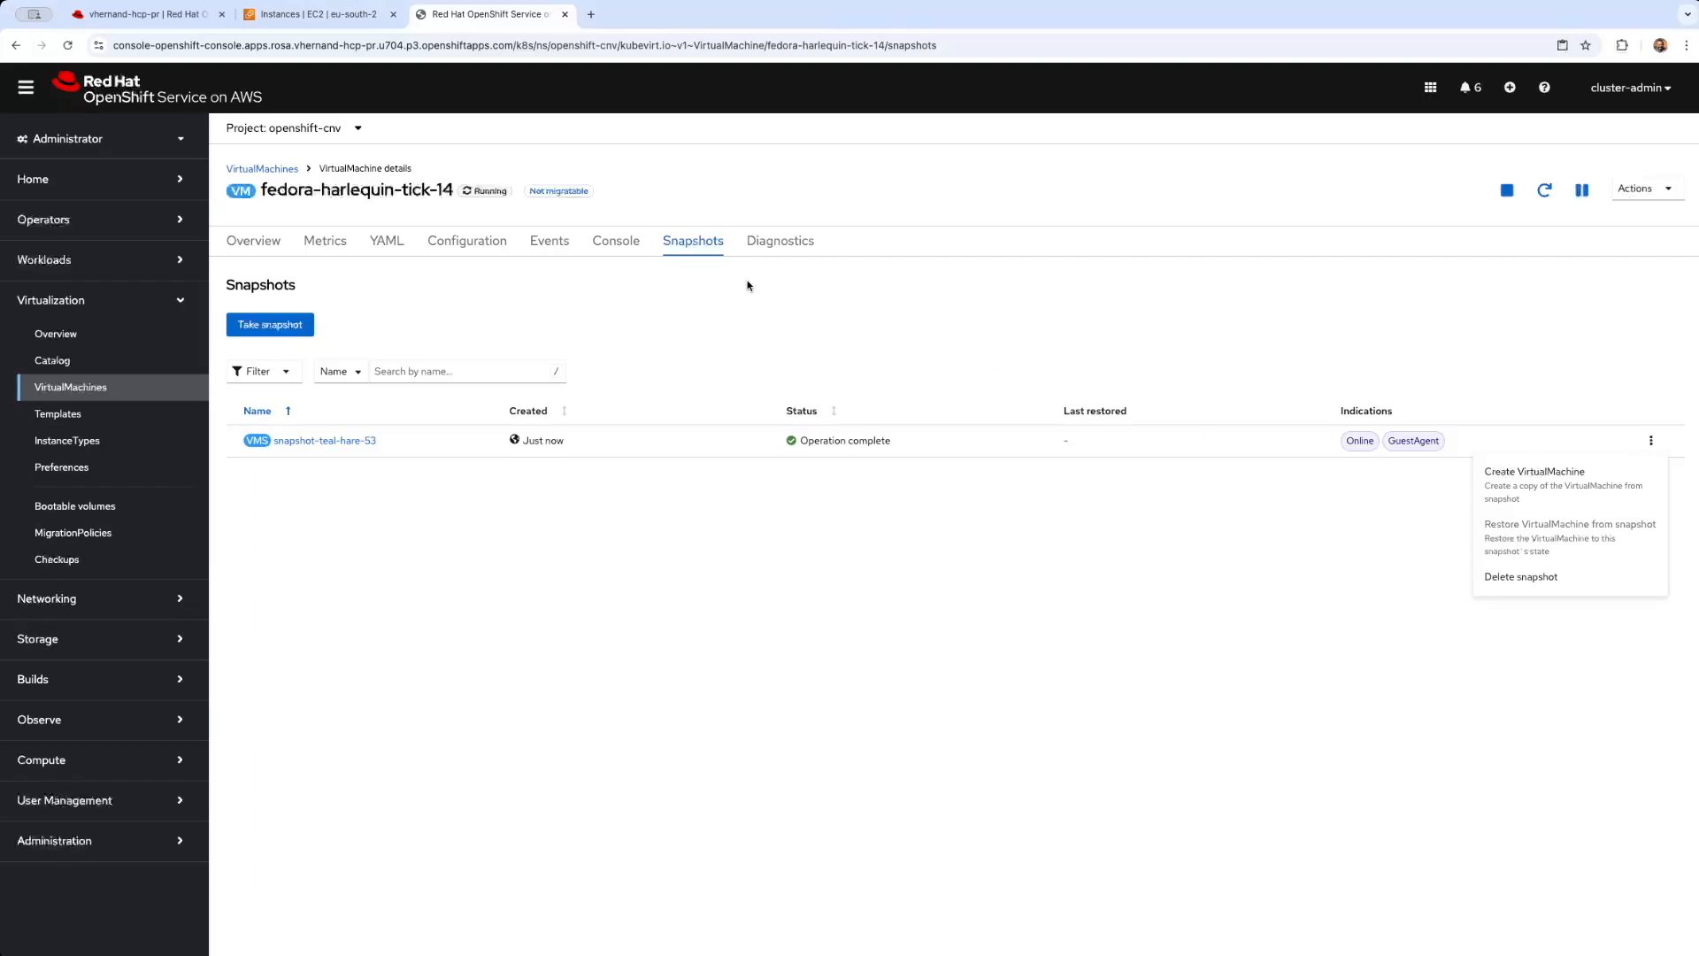
left_click(241, 252)
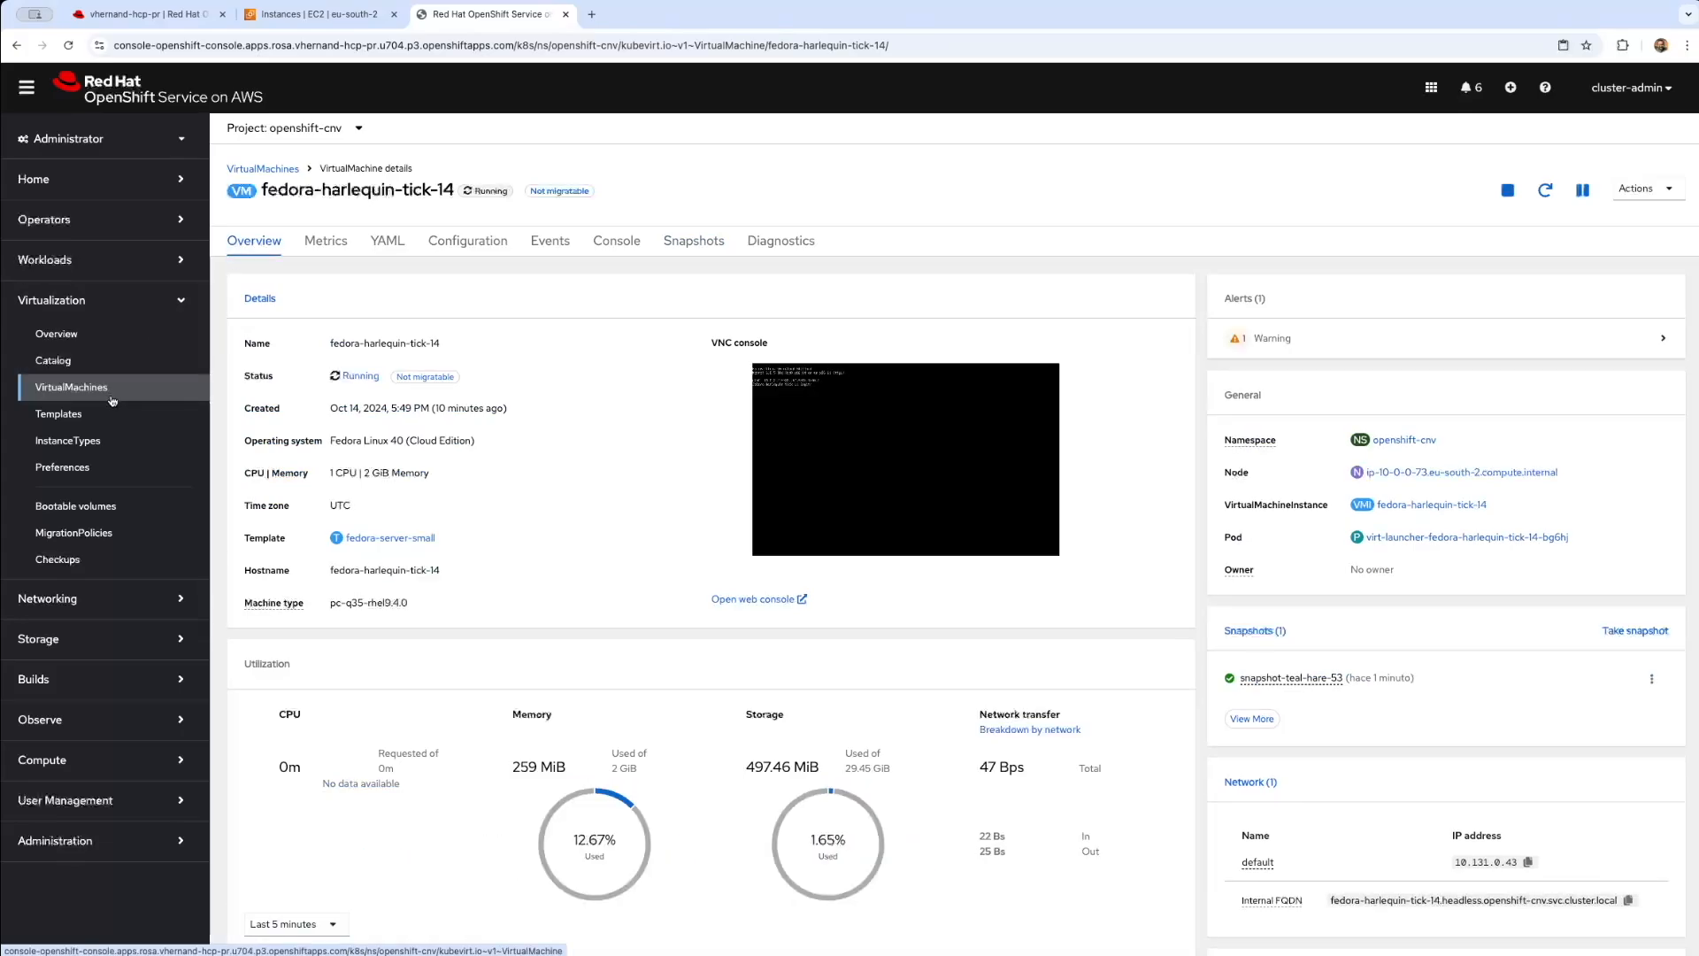